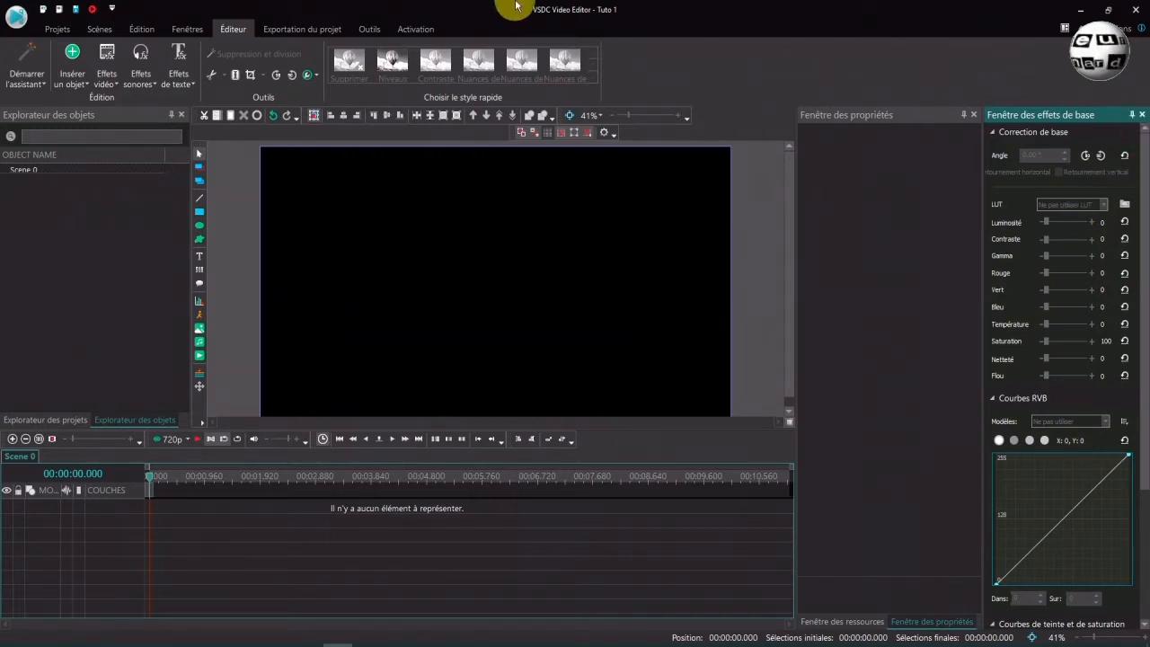
# Step: Hide the basic effects window and widen the properties window
pyautogui.click(186, 28)
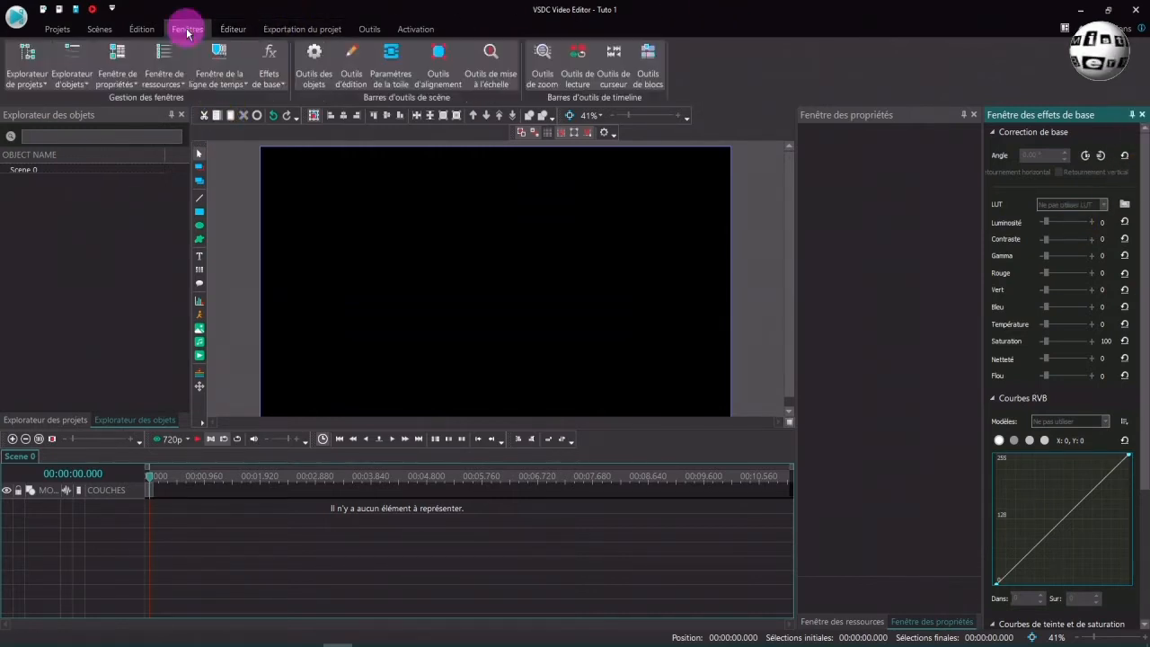
pyautogui.click(271, 57)
pyautogui.click(270, 57)
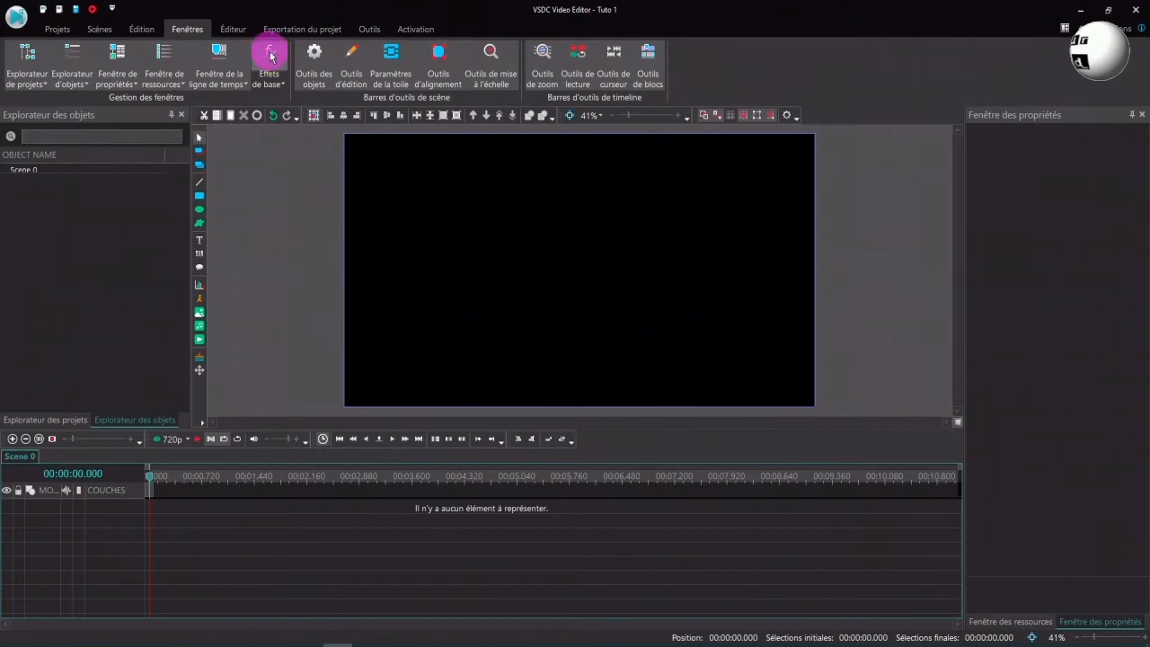
pyautogui.click(270, 57)
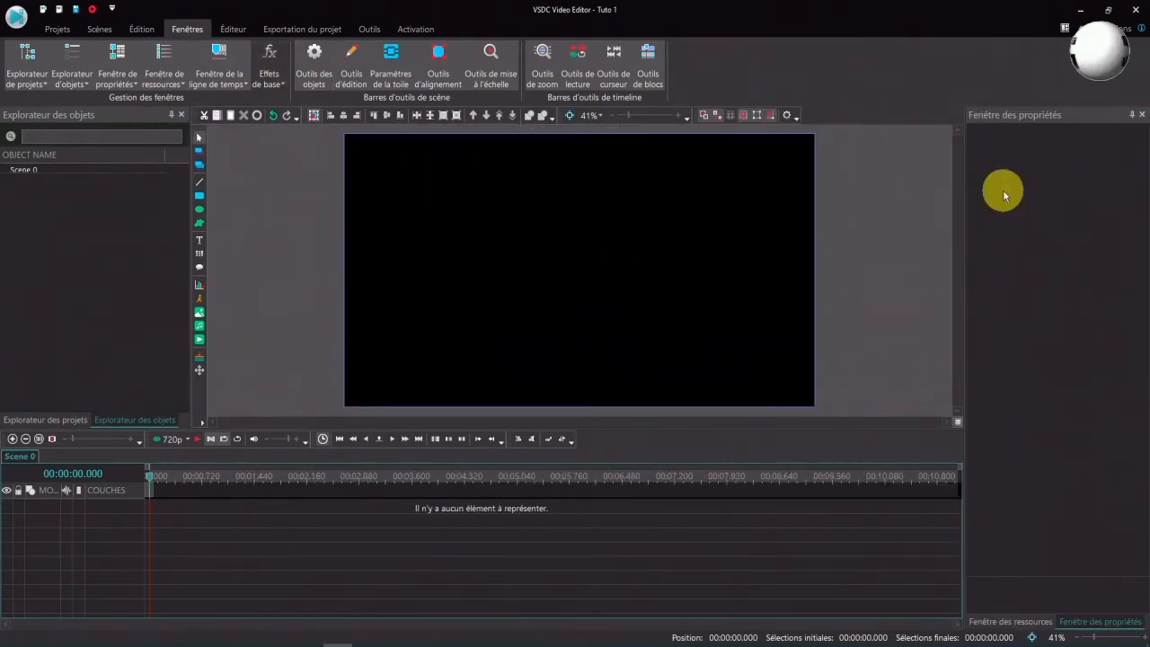
pyautogui.moveTo(964, 372); pyautogui.dragTo(858, 376)
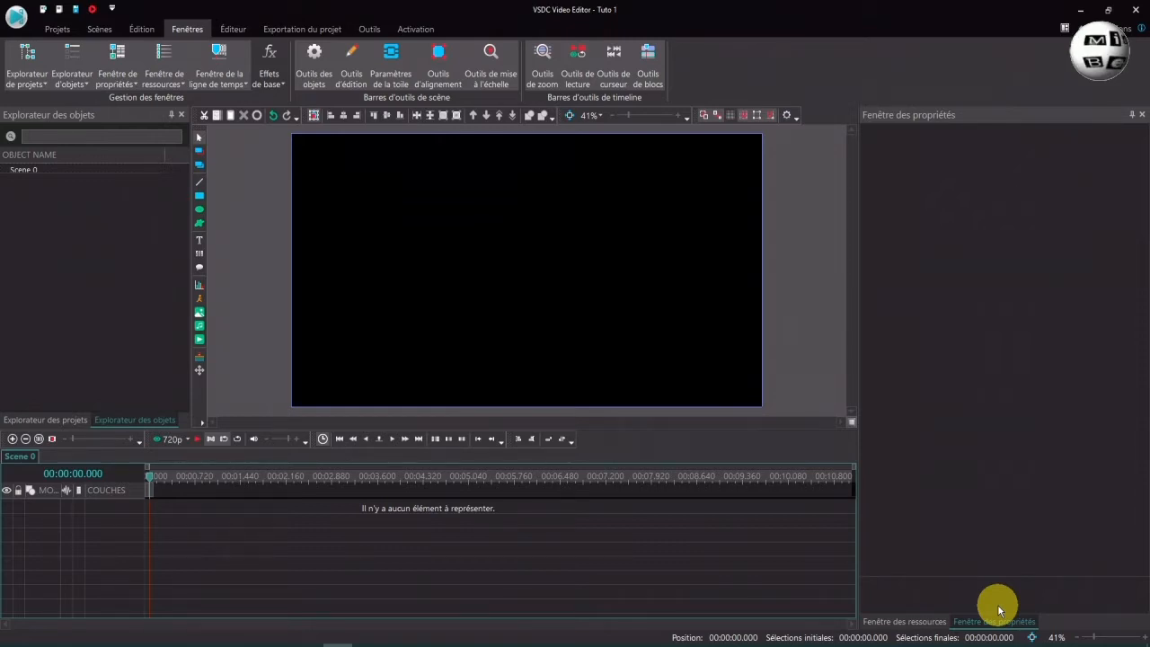
# Step: Insert france.png at the beginning of the scene on an added layer with a 10-second duration
pyautogui.click(200, 316)
pyautogui.click(583, 269)
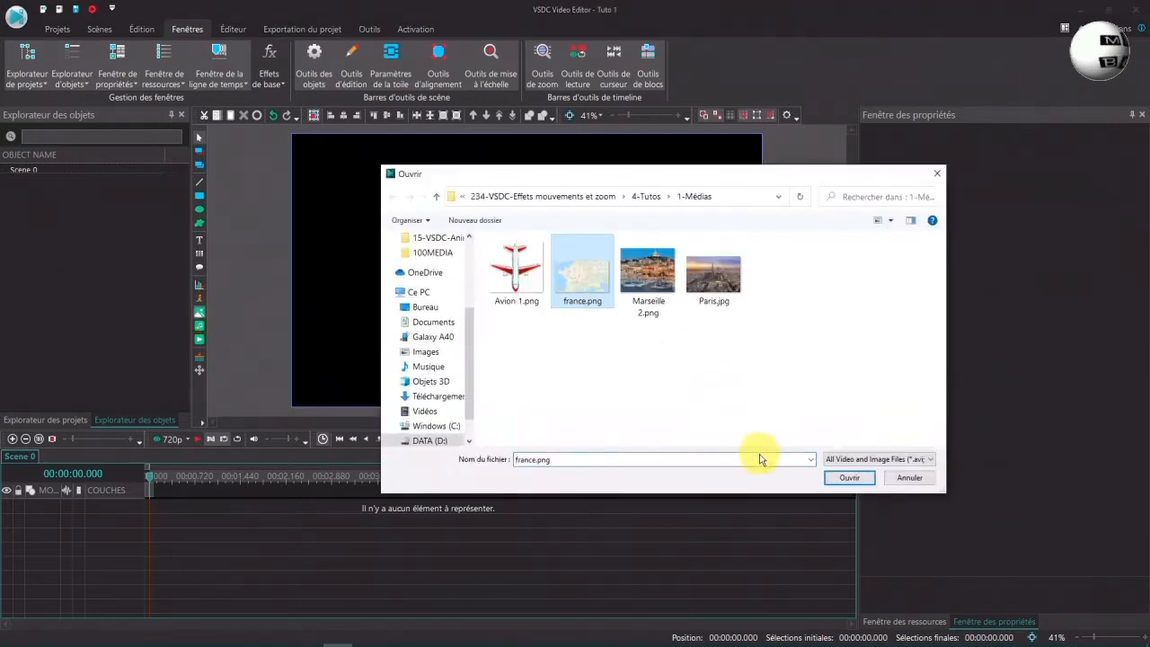
pyautogui.click(851, 483)
pyautogui.click(485, 284)
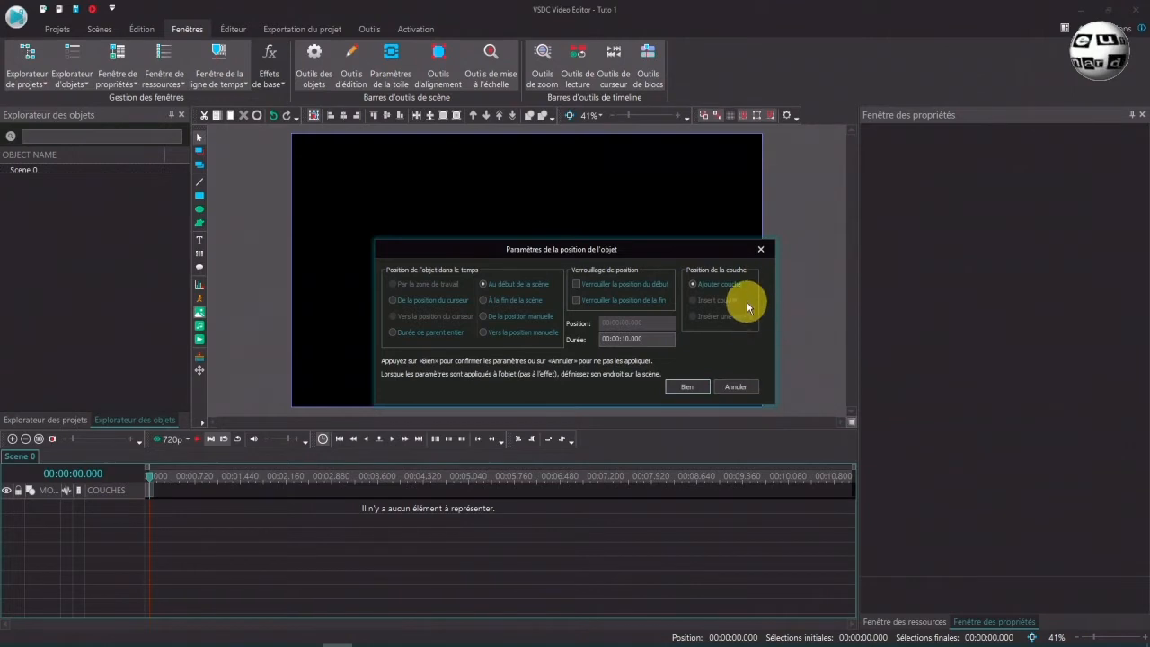
pyautogui.click(629, 339)
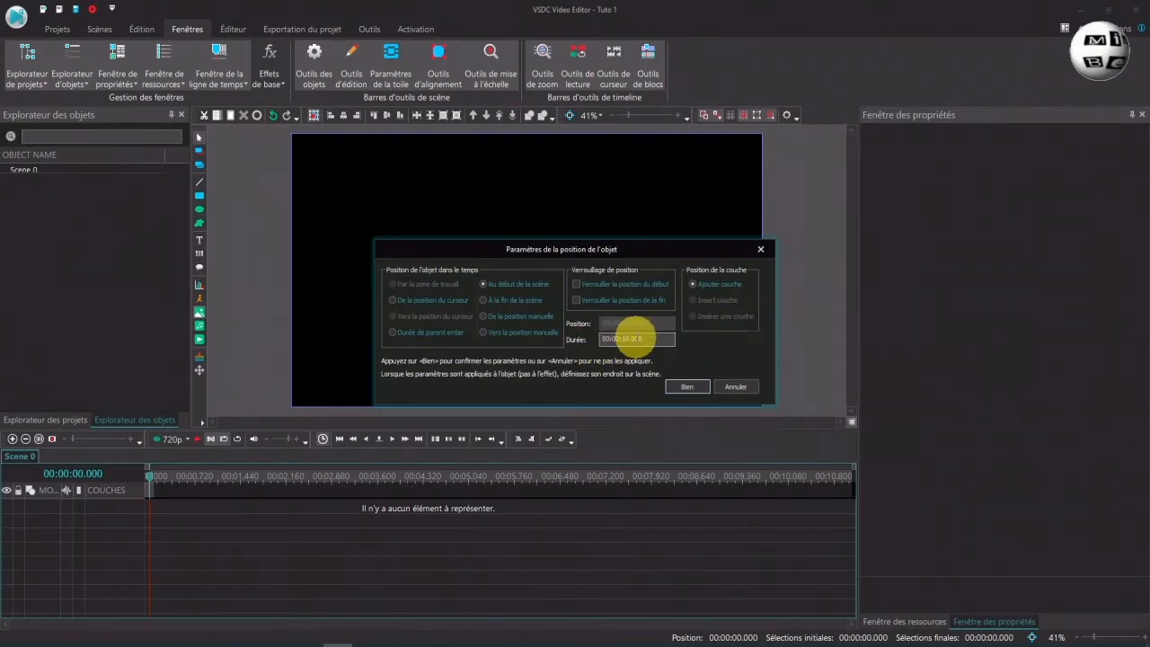
pyautogui.click(687, 386)
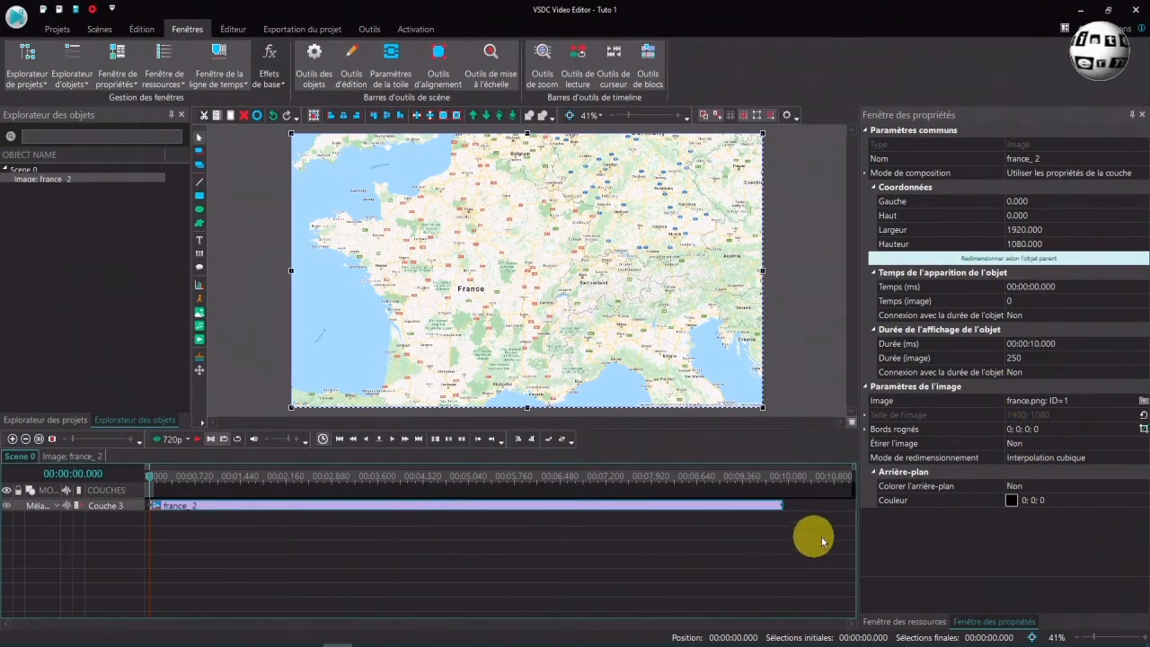
pyautogui.press('Escape')
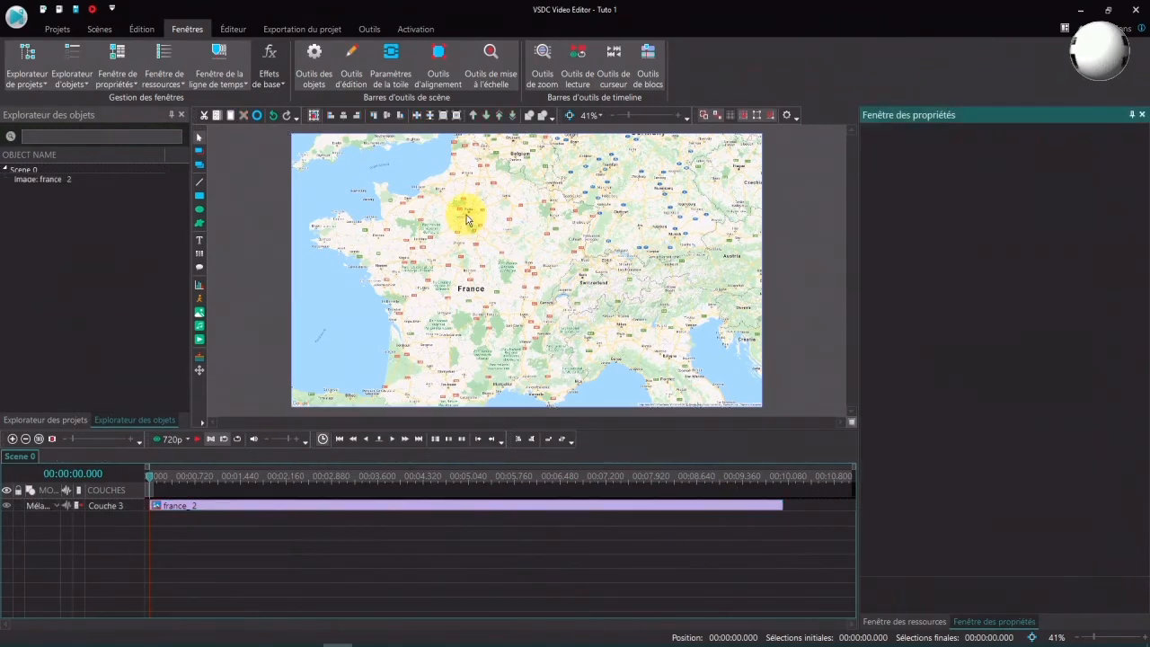
# Step: Draw a 10-second line from Paris at about (720, 320) to Marseille at about (992, 1040), starting at the scene's beginning
pyautogui.click(201, 185)
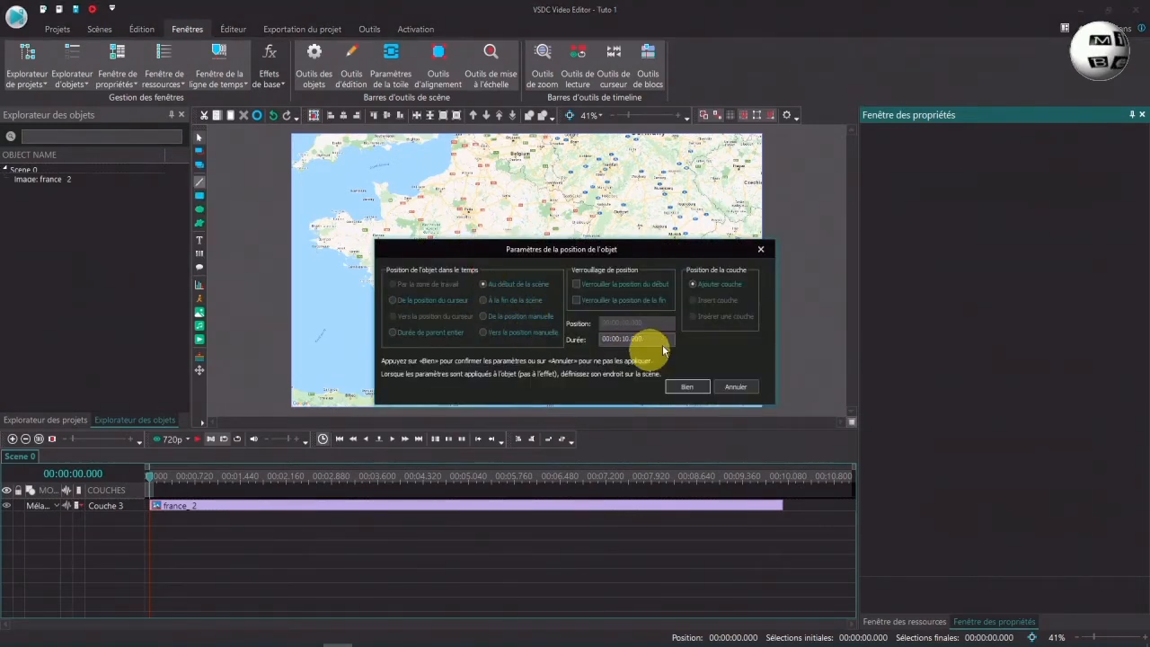
pyautogui.click(686, 391)
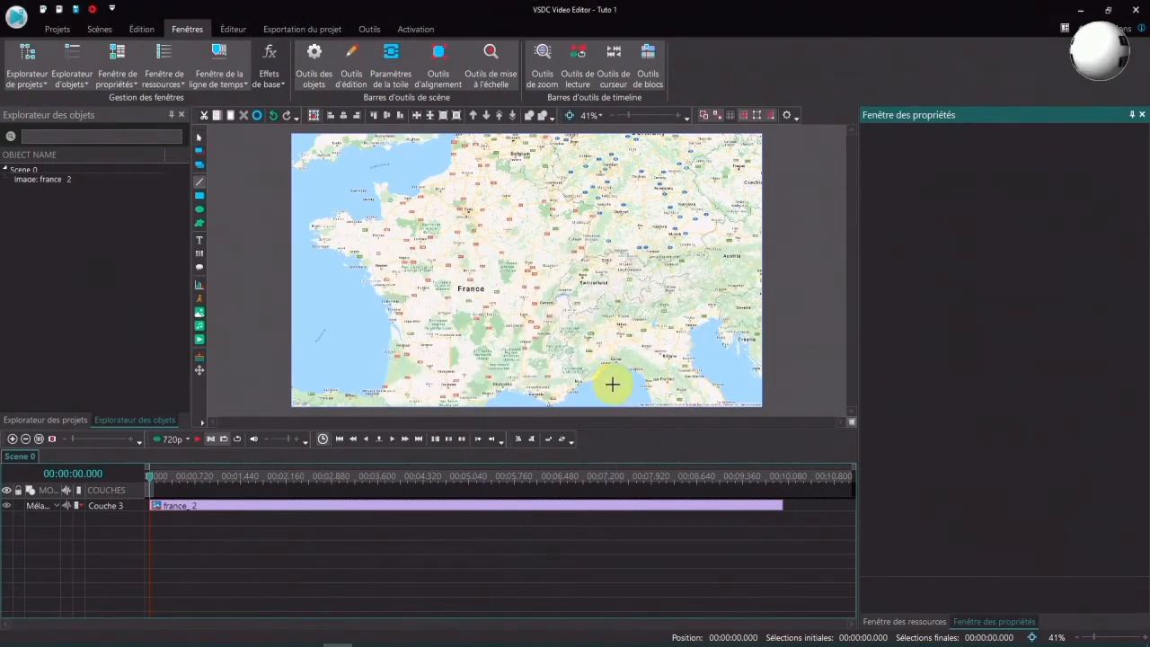
pyautogui.click(468, 211)
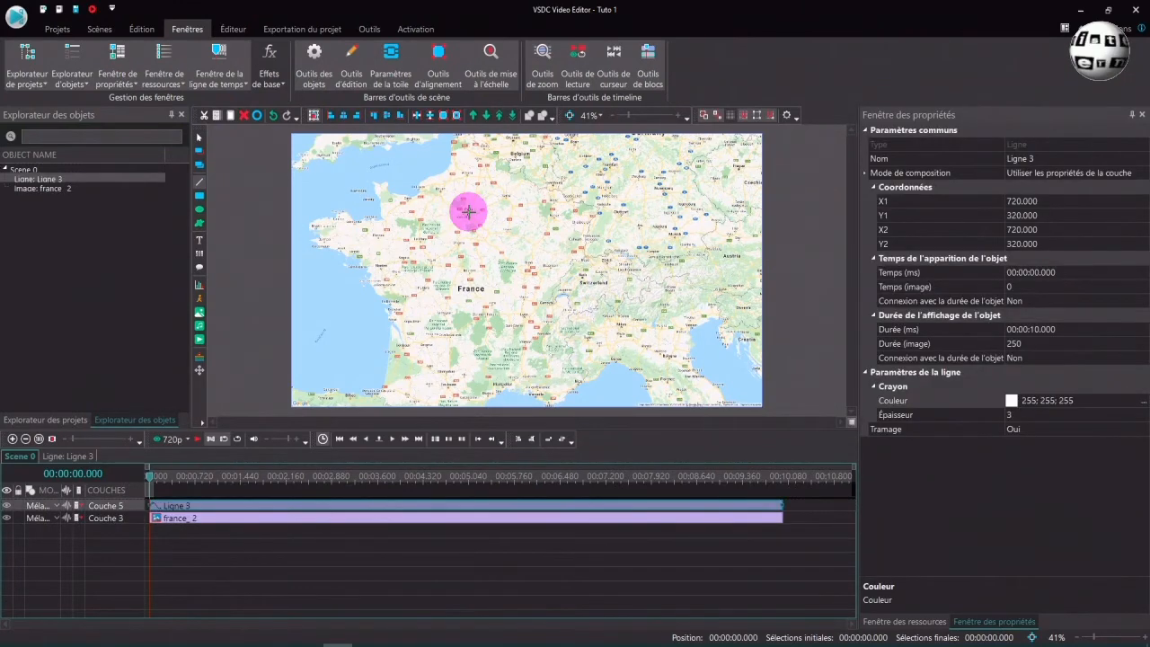
pyautogui.moveTo(468, 211); pyautogui.dragTo(536, 396)
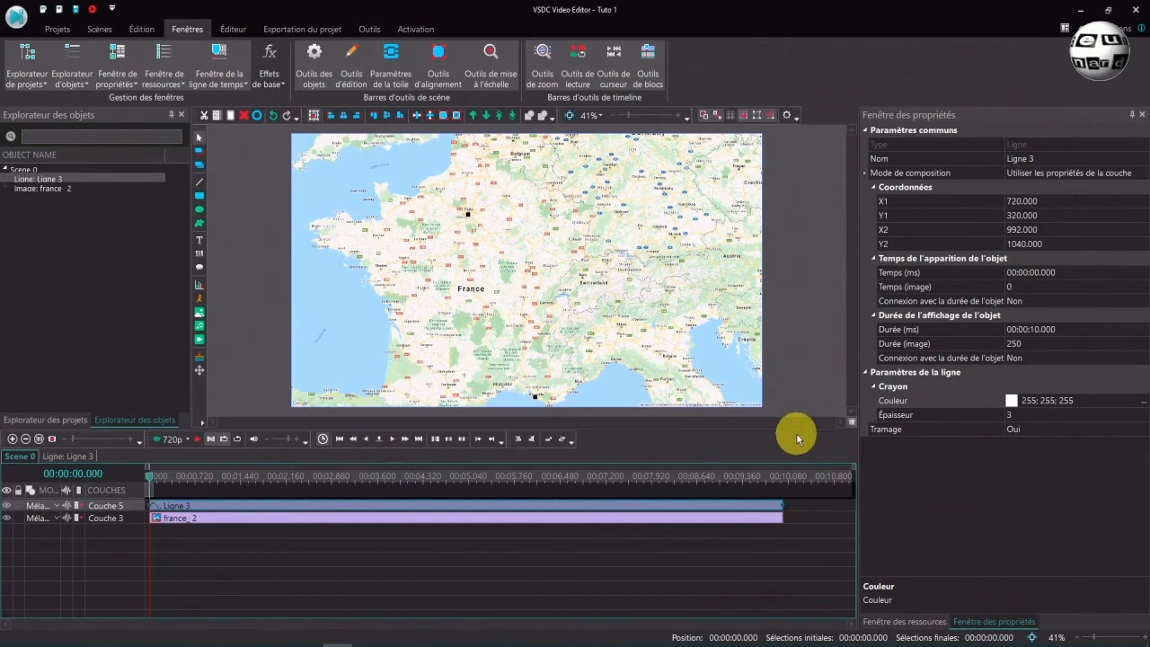
# Step: Set the line's Tramage option to Non
pyautogui.click(1037, 429)
pyautogui.click(1144, 430)
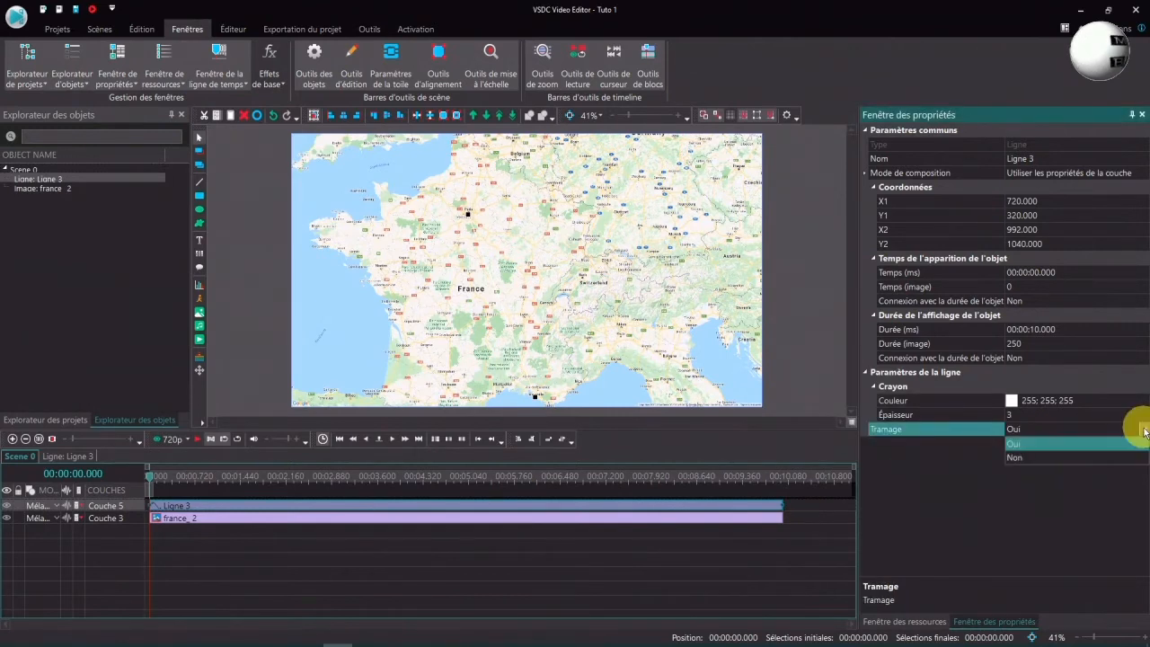
pyautogui.click(1033, 457)
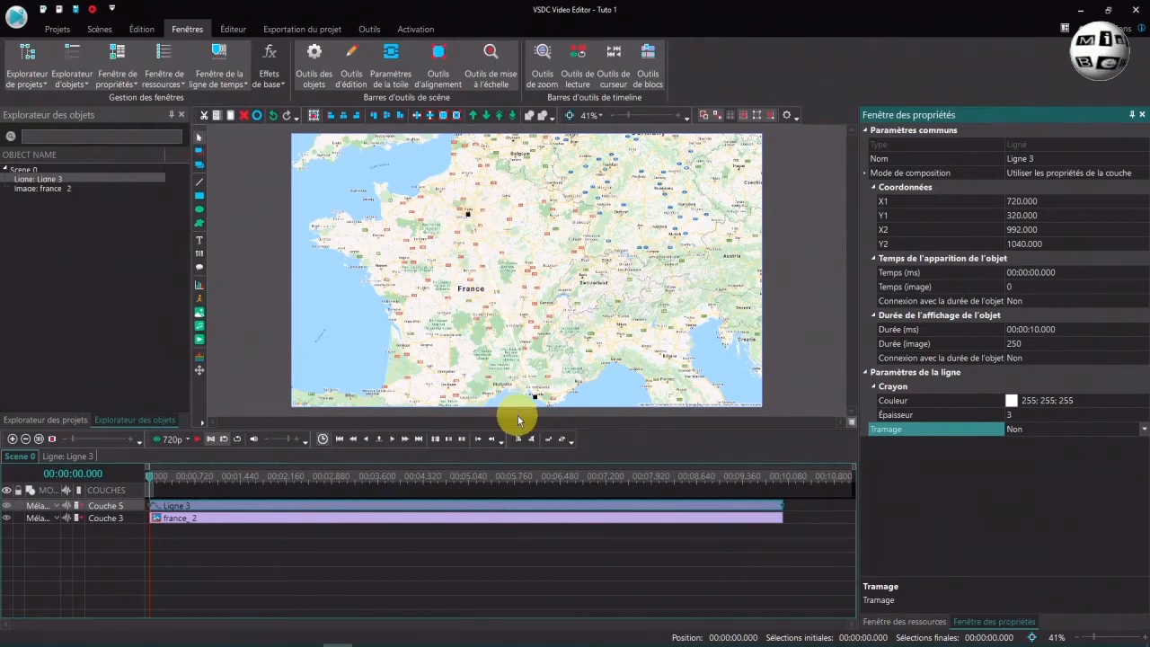
# Step: Set the line's pen colour to blue 0; 128; 255 from the standard colours
pyautogui.click(1142, 401)
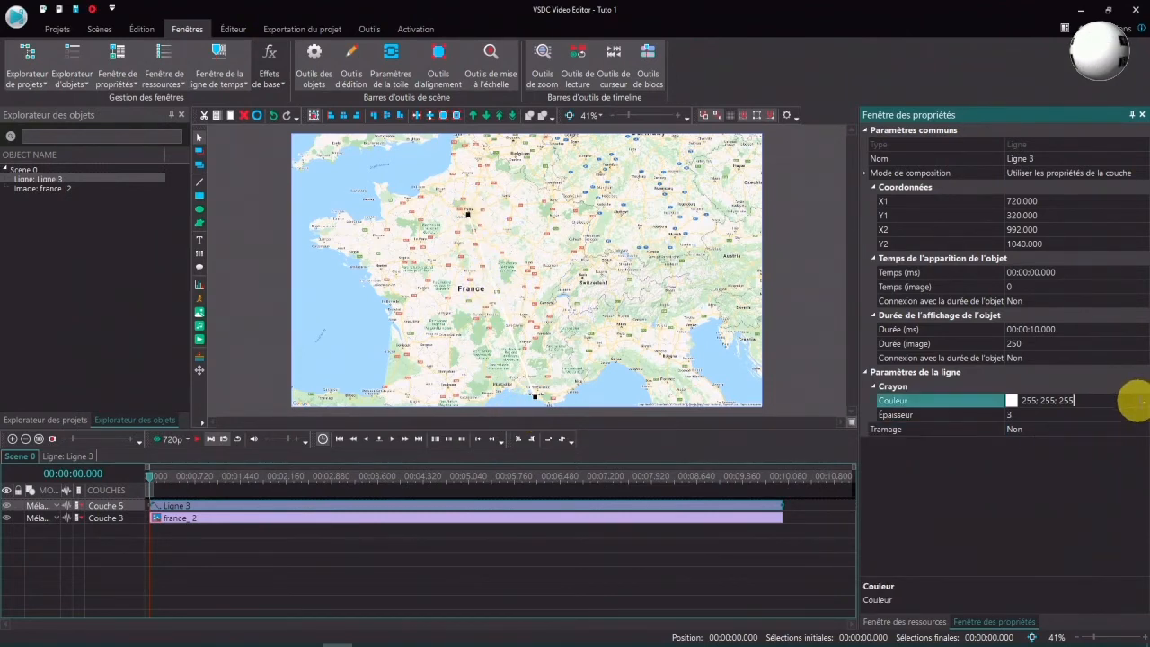
pyautogui.click(1144, 404)
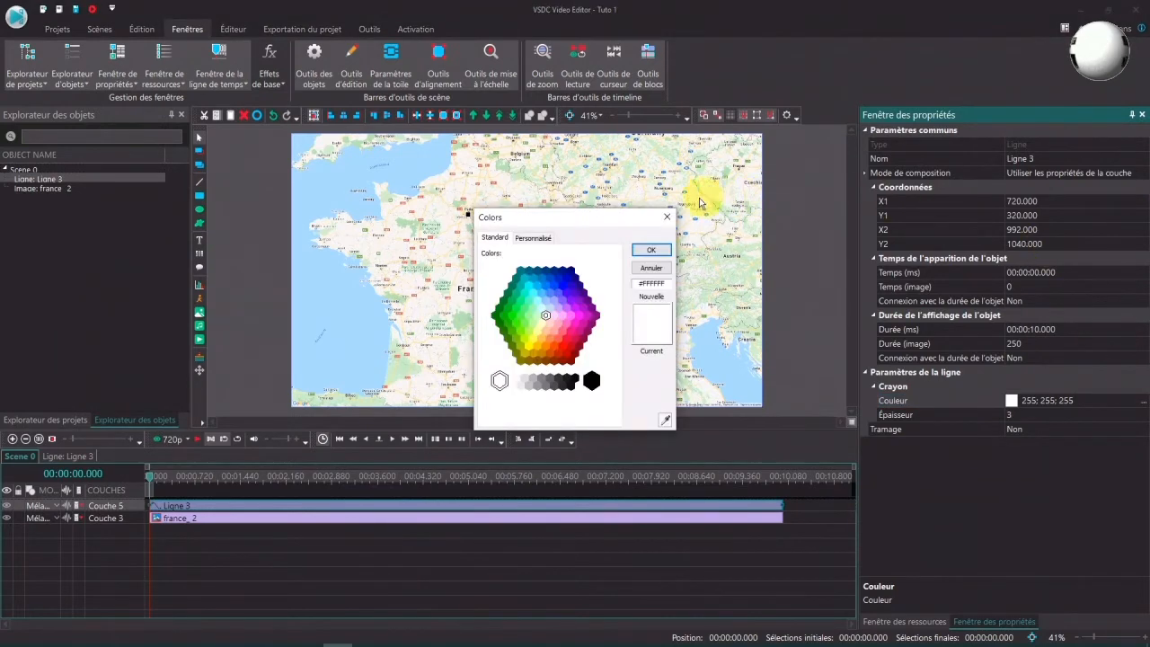
pyautogui.click(544, 285)
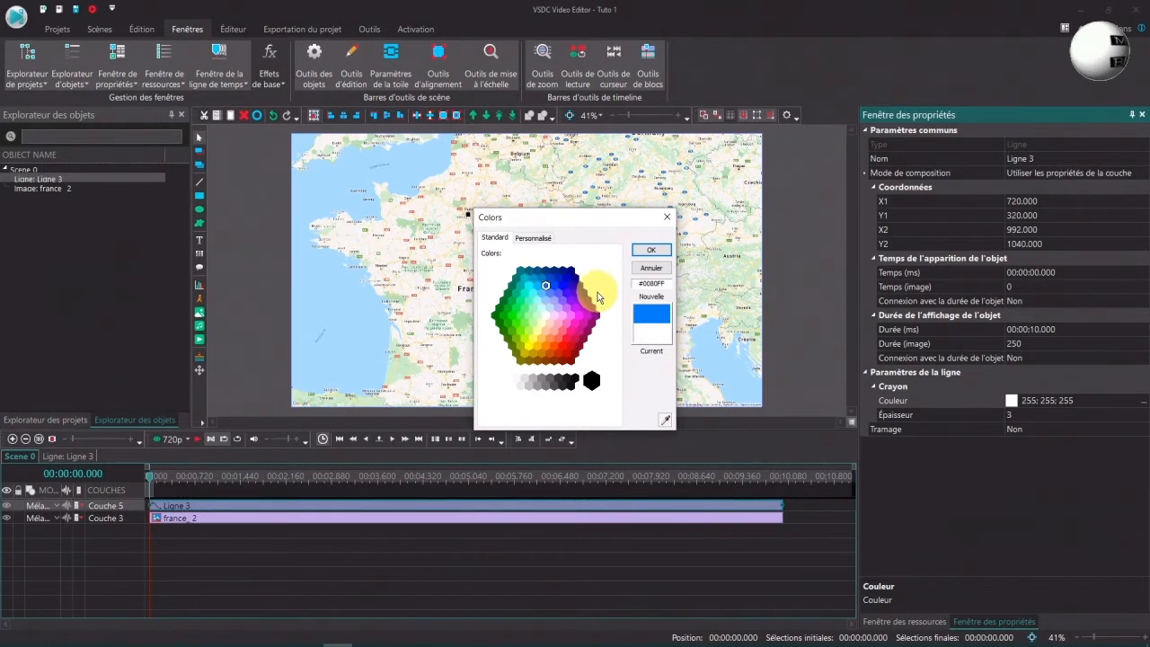
pyautogui.click(651, 251)
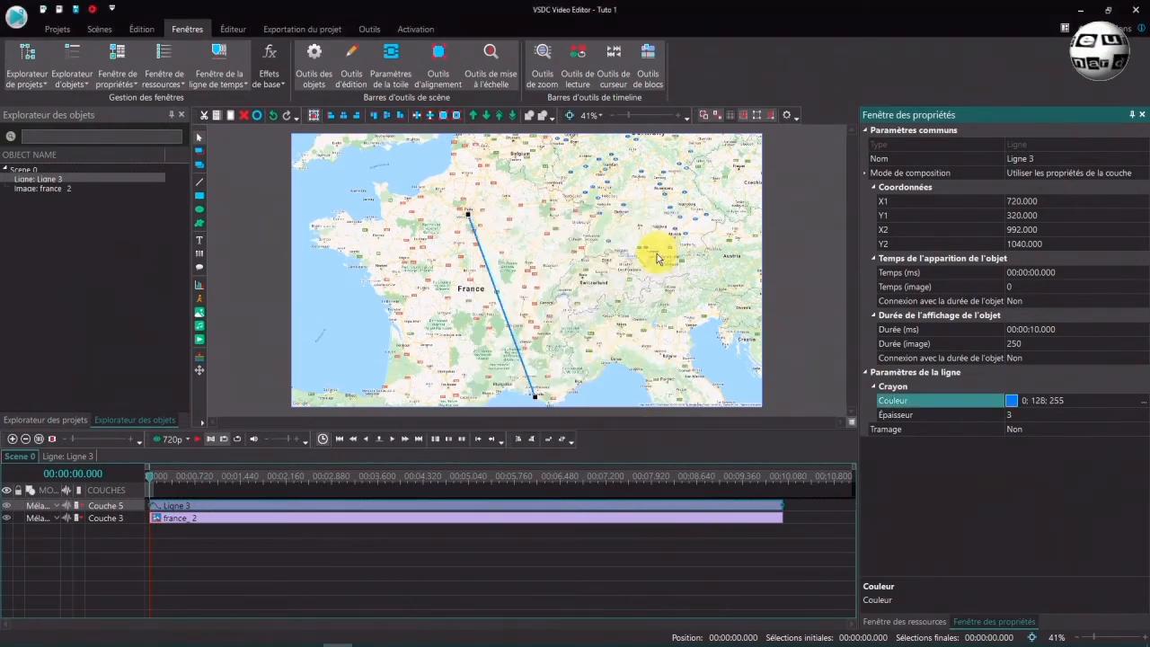
pyautogui.click(1129, 419)
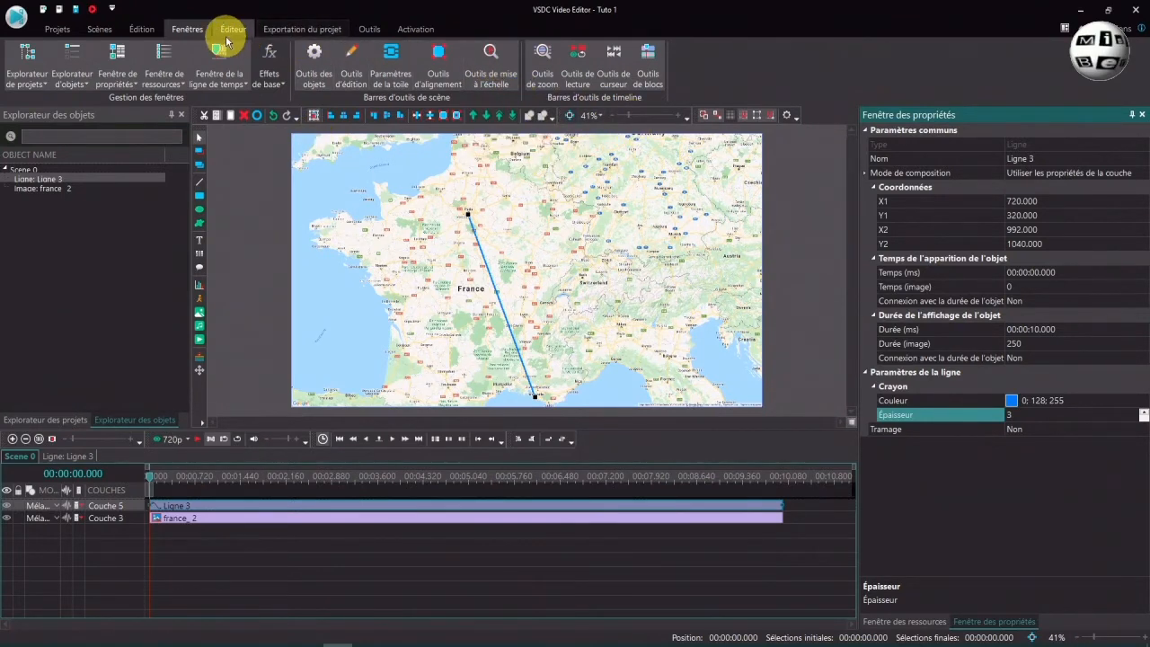
# Step: Move the line's start point up toward the Paris marker, to about Y1 304
pyautogui.click(490, 62)
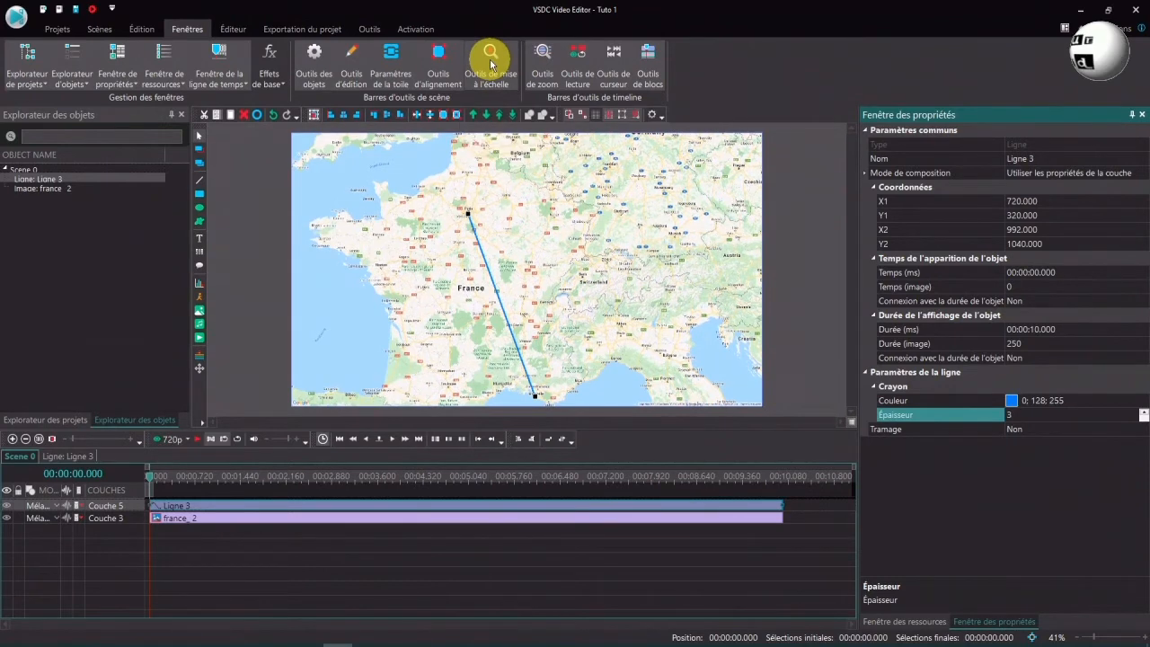
pyautogui.click(490, 62)
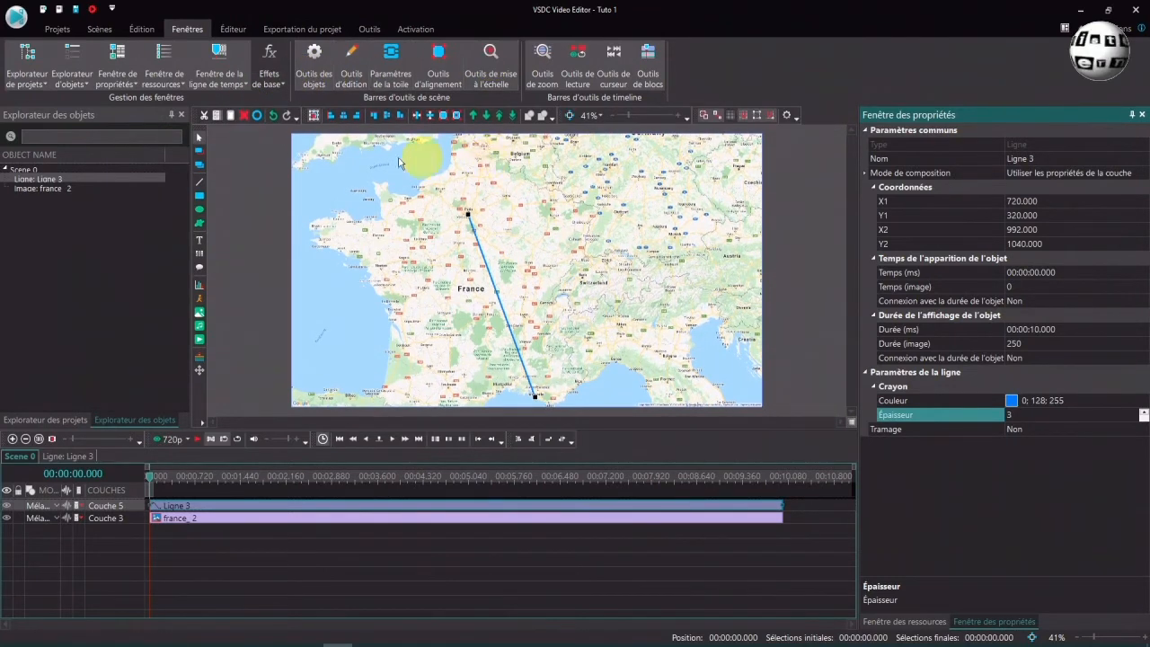
pyautogui.click(233, 29)
pyautogui.moveTo(629, 115); pyautogui.dragTo(654, 116)
pyautogui.moveTo(849, 283); pyautogui.dragTo(854, 205)
pyautogui.moveTo(603, 419); pyautogui.dragTo(500, 431)
pyautogui.moveTo(851, 212)
pyautogui.mouseDown()
pyautogui.moveTo(847, 193)
pyautogui.moveTo(847, 219)
pyautogui.mouseUp()
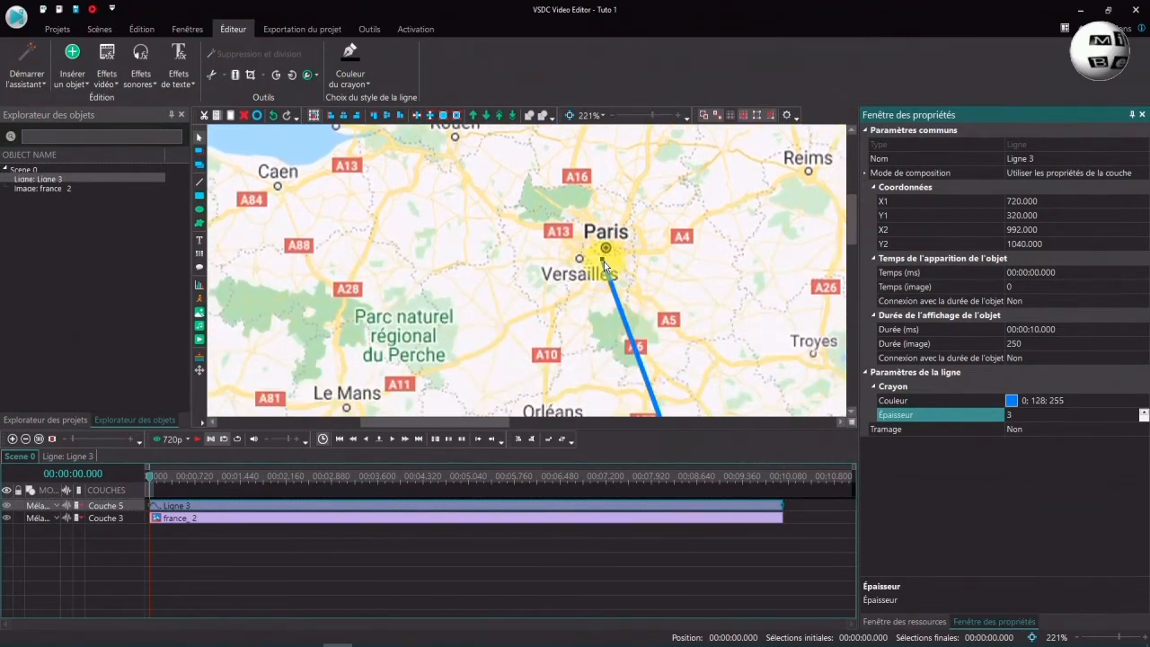
pyautogui.moveTo(603, 258); pyautogui.dragTo(605, 247)
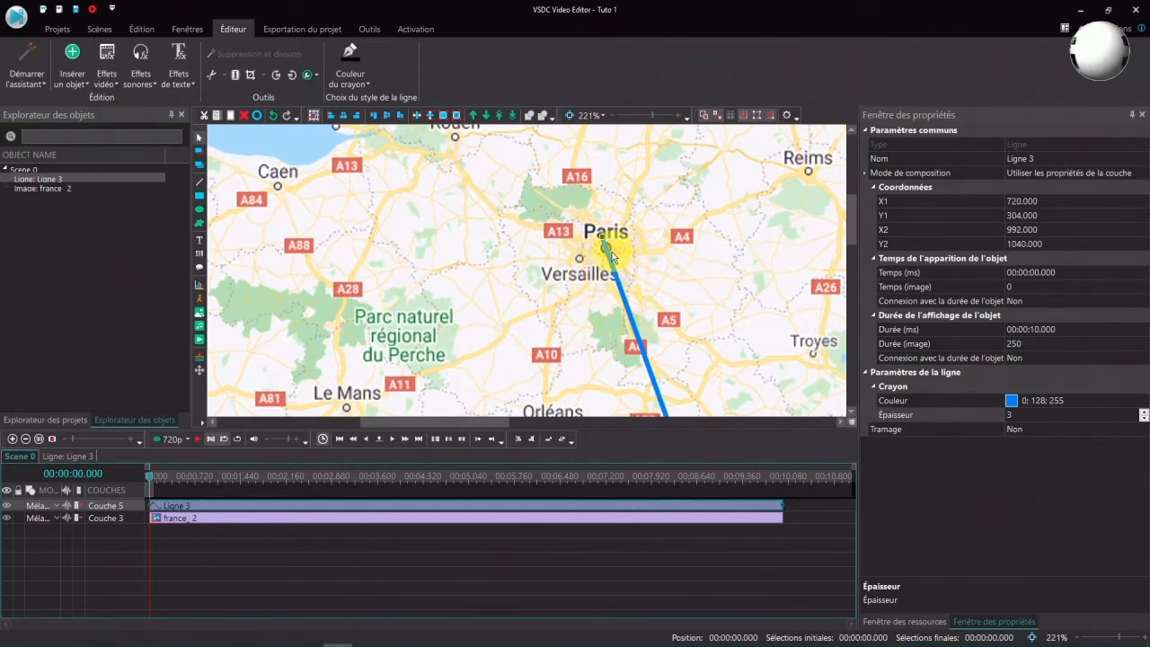
# Step: Align the line's start point with the Paris marker by setting Y1 to 312 and X1 to 723
pyautogui.click(1143, 220)
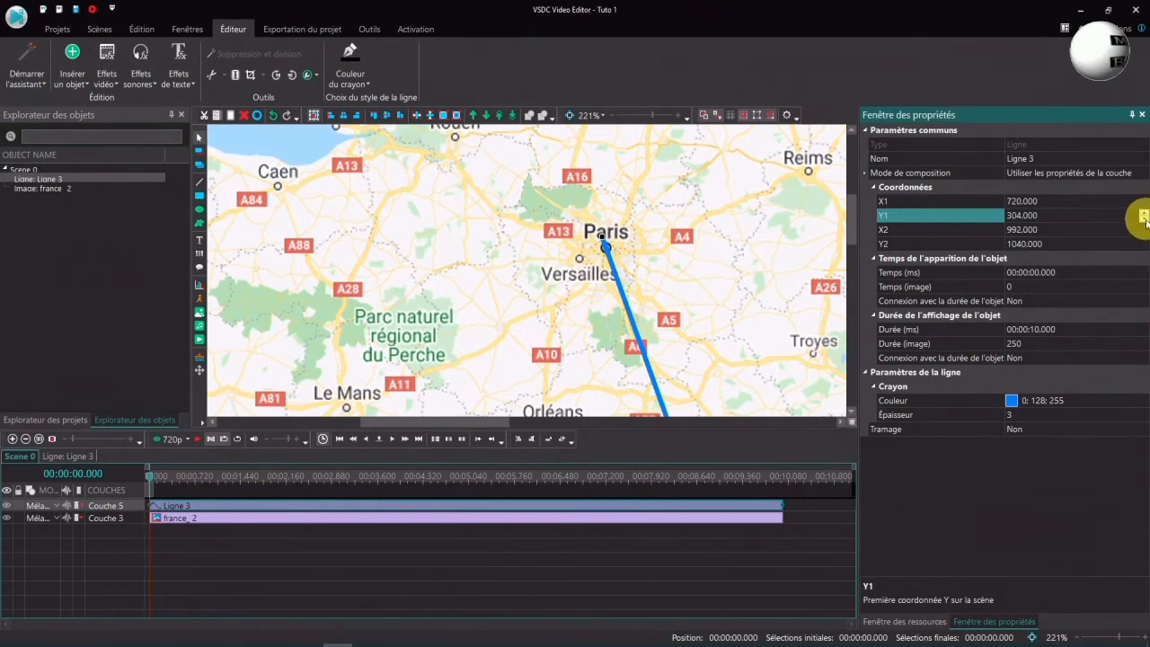
pyautogui.click(1145, 219)
pyautogui.click(1143, 217)
pyautogui.click(1144, 216)
pyautogui.click(1144, 215)
pyautogui.click(1144, 214)
pyautogui.click(1143, 215)
pyautogui.click(1144, 214)
pyautogui.click(1144, 215)
pyautogui.click(1144, 215)
pyautogui.click(1144, 215)
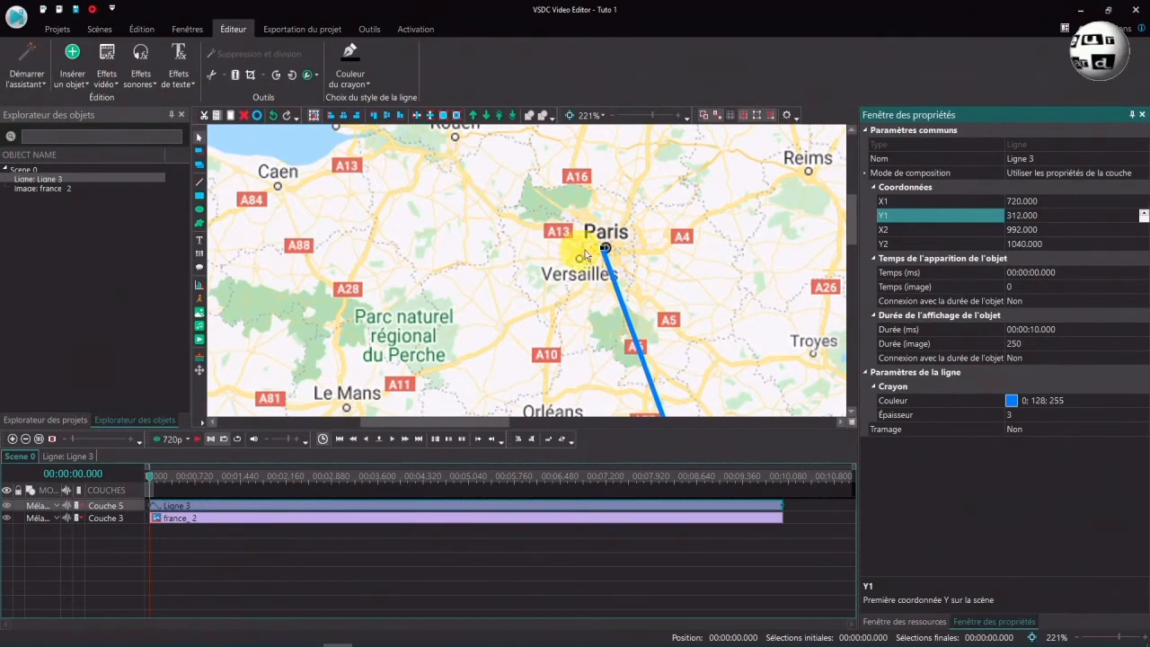
pyautogui.click(1141, 200)
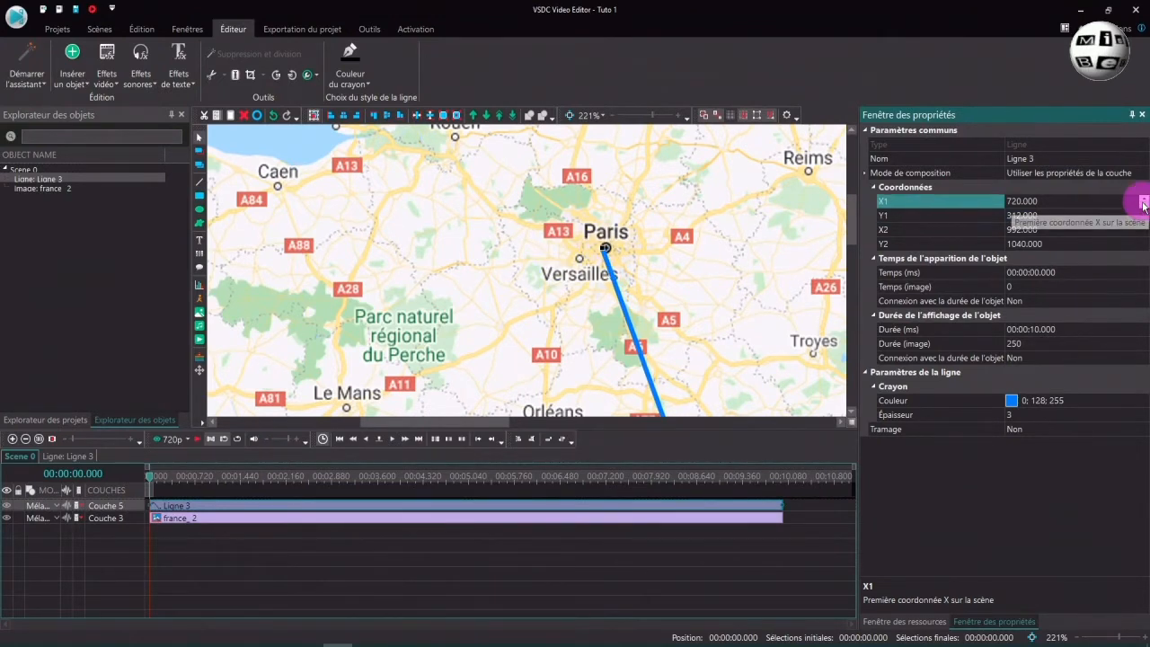
pyautogui.click(1144, 199)
pyautogui.click(1143, 200)
pyautogui.click(1143, 200)
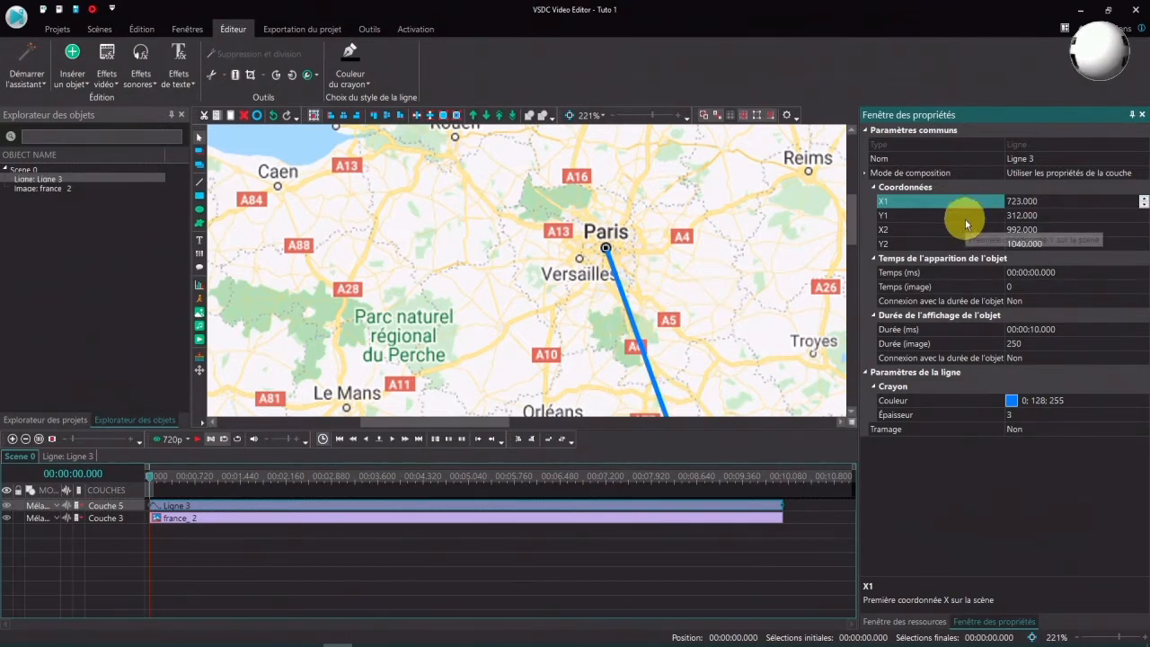
# Step: Align the line's end point with the Marseille marker by setting X2 to 997 and Y2 to 1042
pyautogui.moveTo(849, 220); pyautogui.dragTo(850, 398)
pyautogui.moveTo(493, 423); pyautogui.dragTo(612, 424)
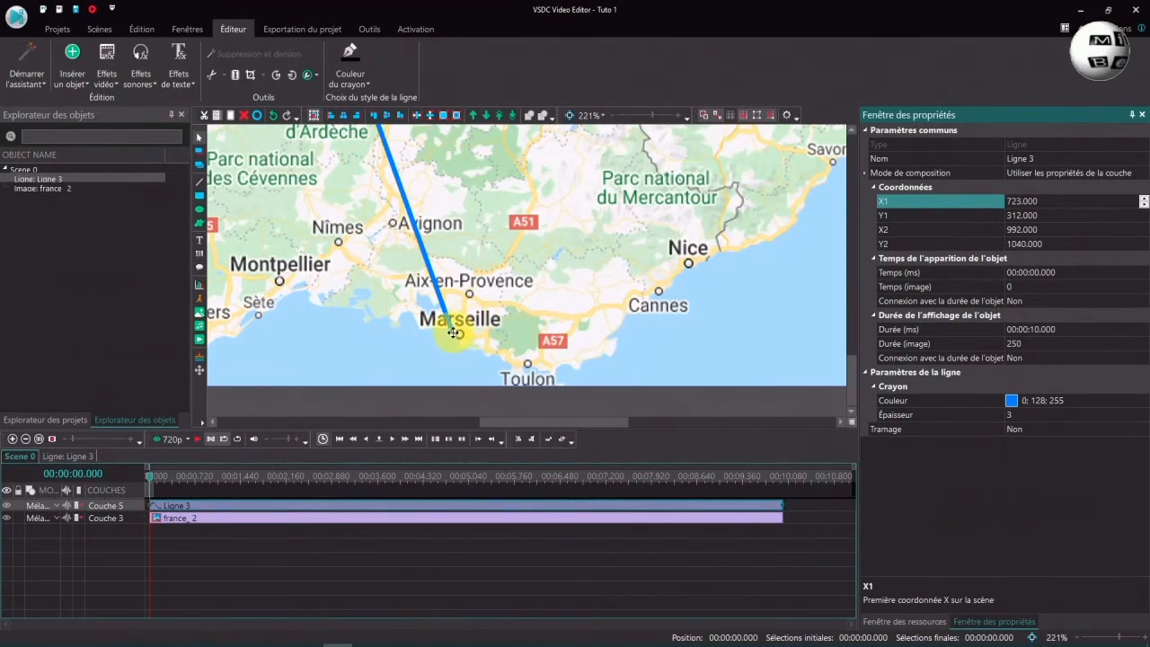
pyautogui.click(1141, 230)
pyautogui.click(1142, 228)
pyautogui.click(1143, 228)
pyautogui.click(1143, 229)
pyautogui.click(1143, 228)
pyautogui.click(1143, 228)
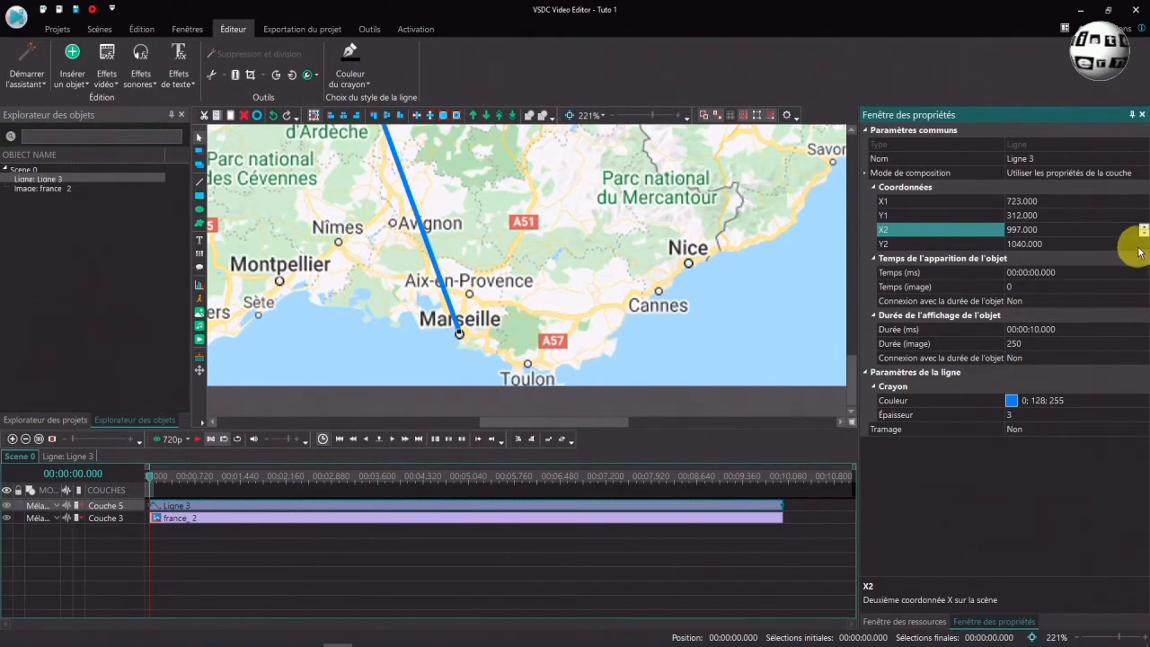
pyautogui.click(1143, 244)
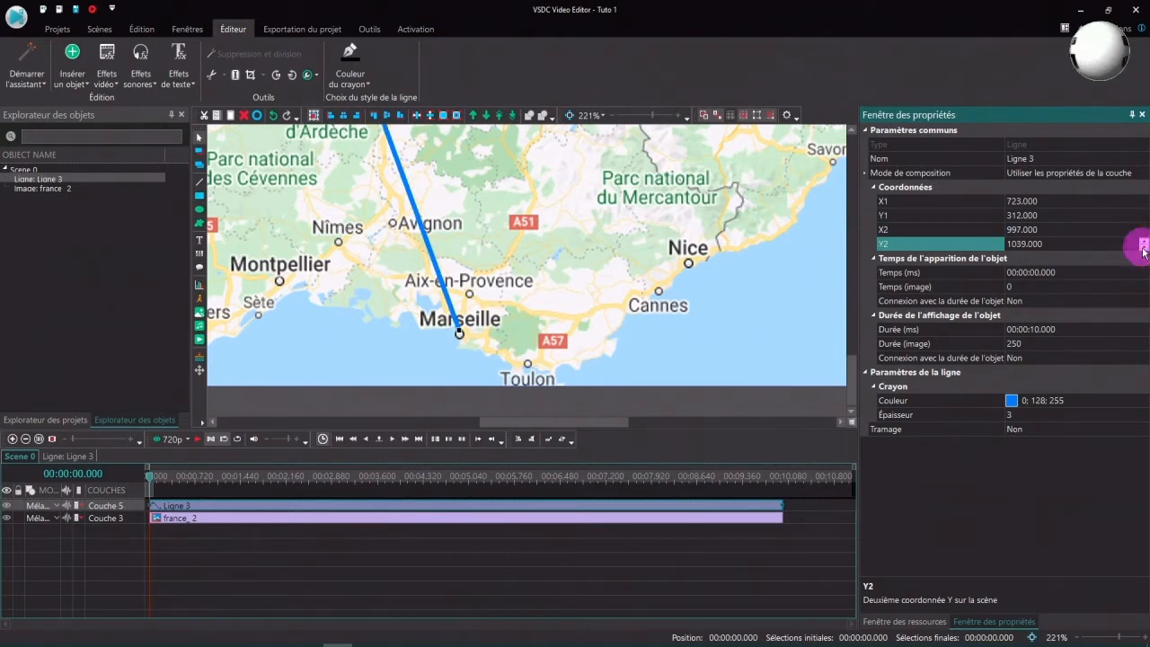
pyautogui.click(1142, 242)
pyautogui.click(1143, 243)
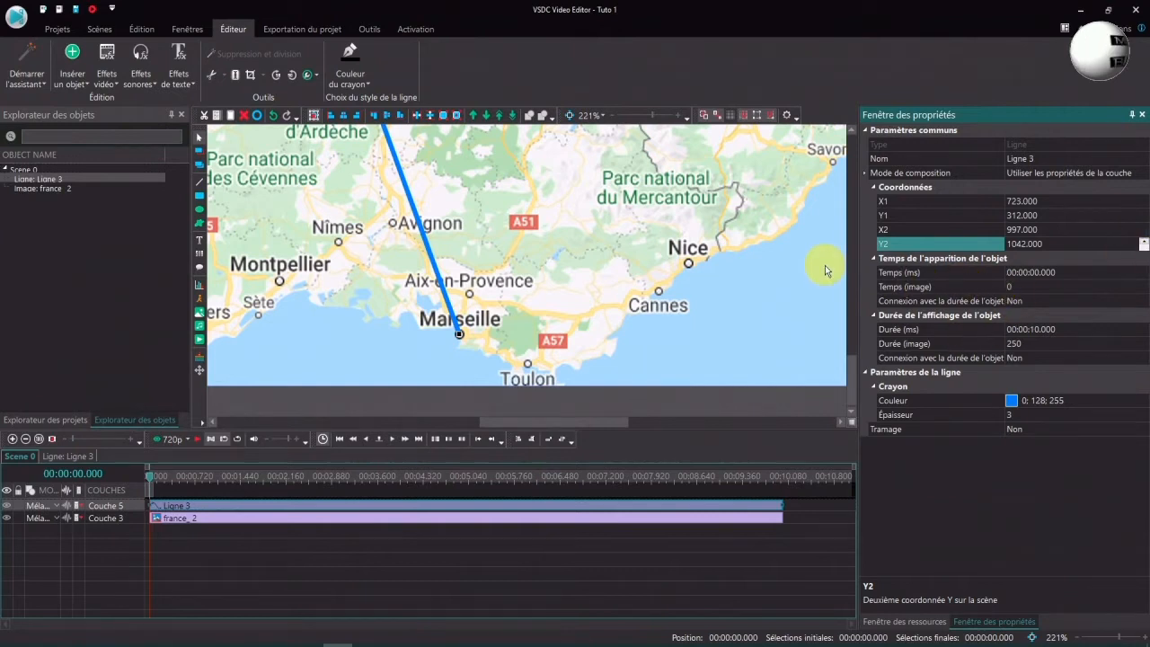
pyautogui.moveTo(653, 115); pyautogui.dragTo(626, 113)
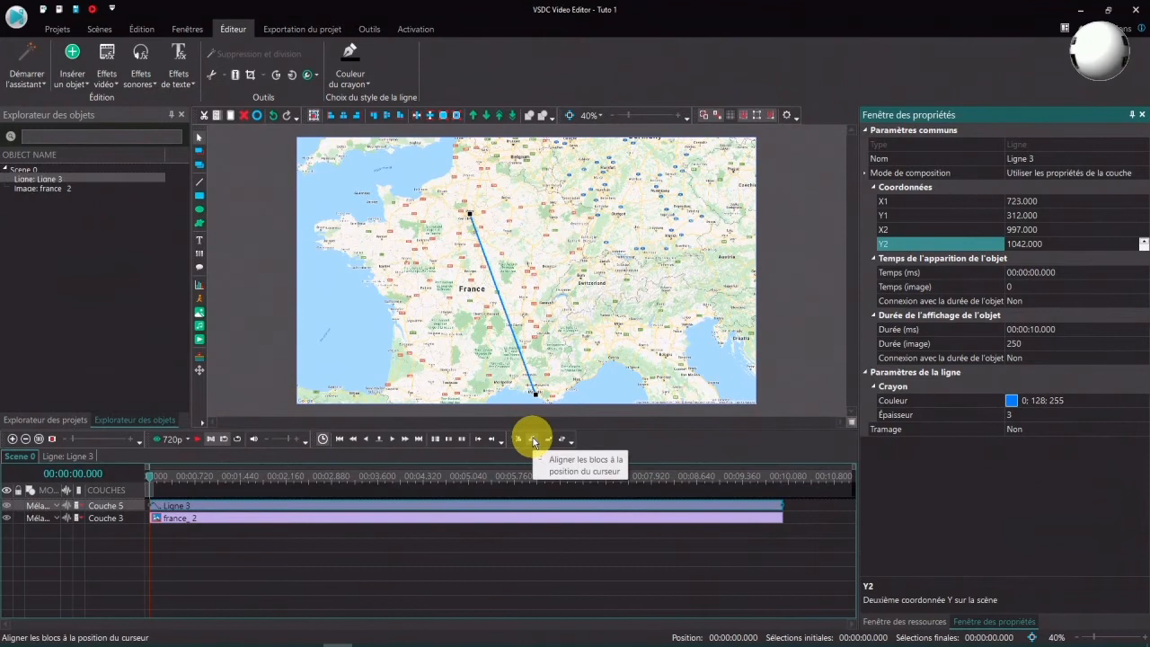
# Step: Clear the line selection and take a snapshot of the whole scene at the start of the timeline
pyautogui.click(368, 559)
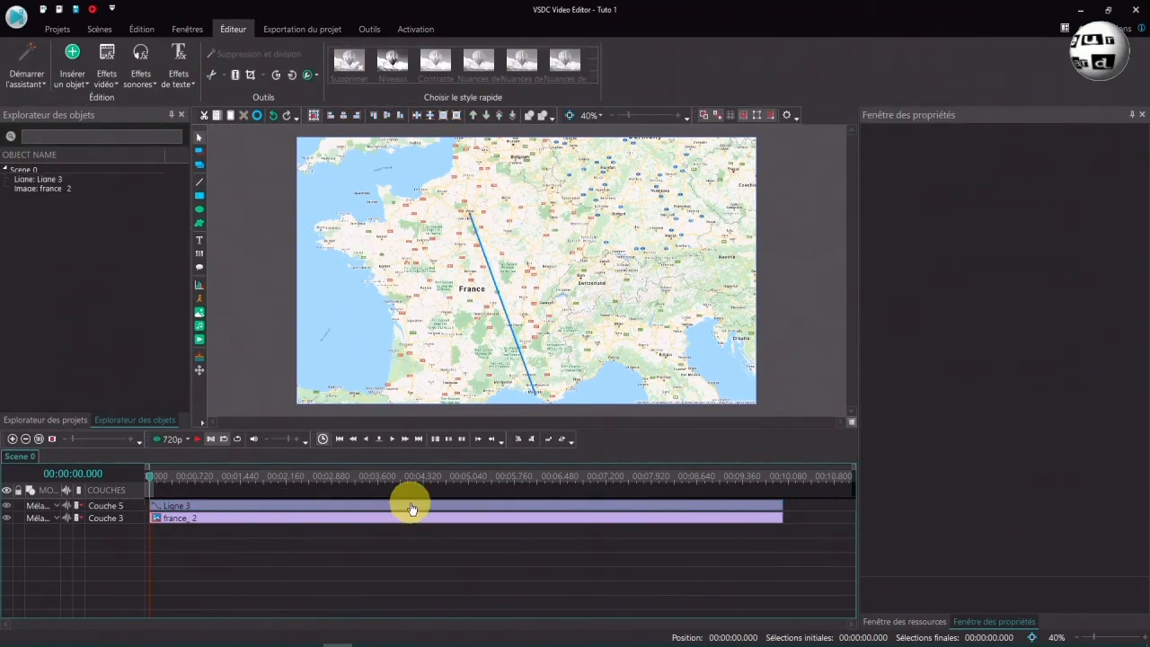
pyautogui.click(310, 75)
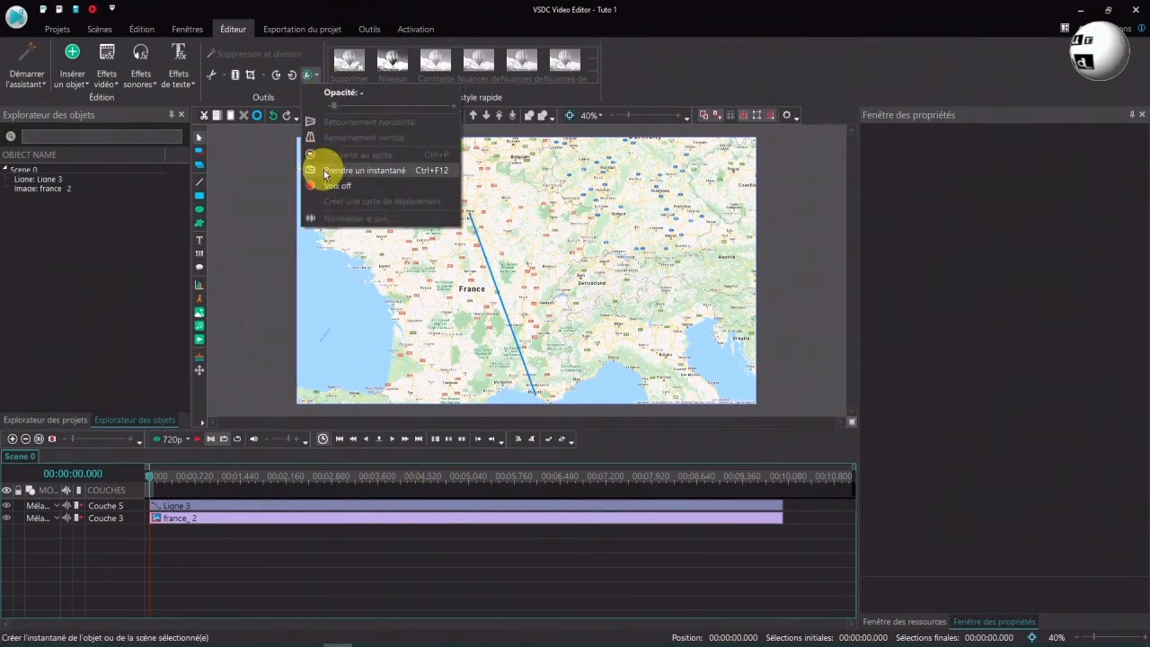
pyautogui.click(325, 171)
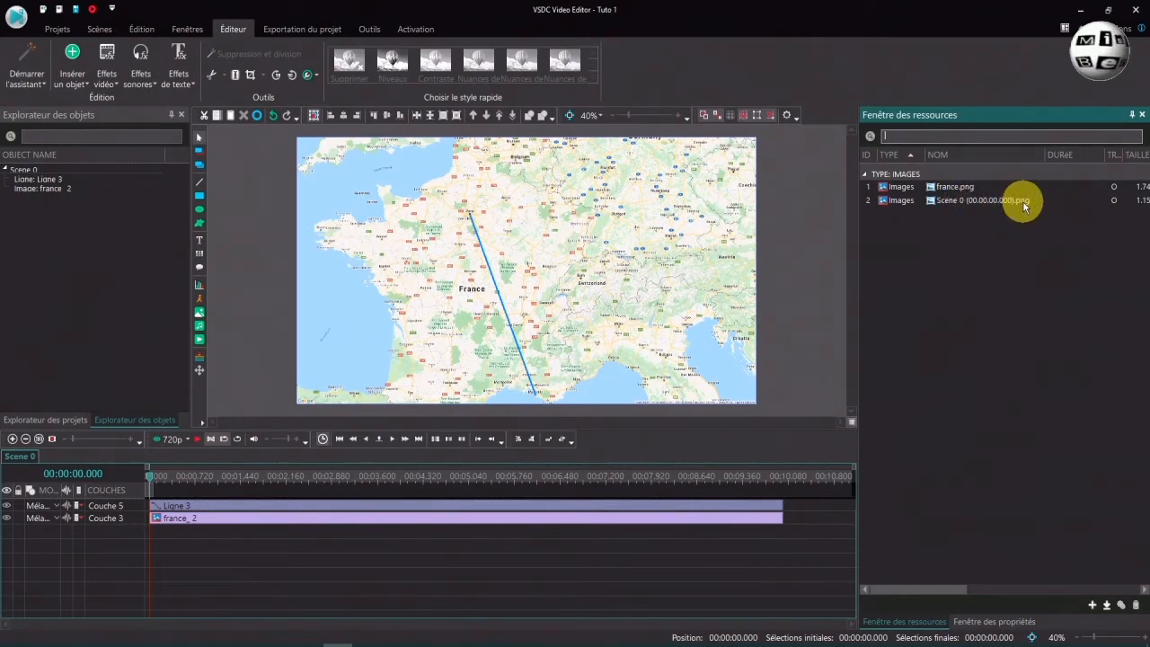
pyautogui.rightClick(942, 203)
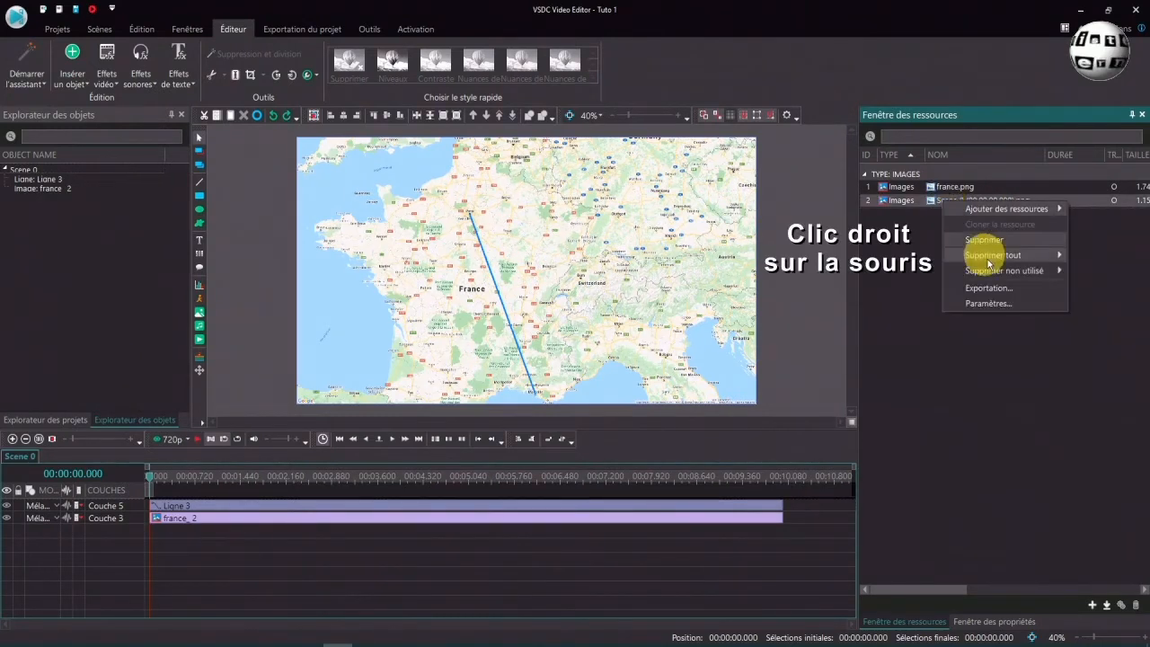
pyautogui.click(989, 304)
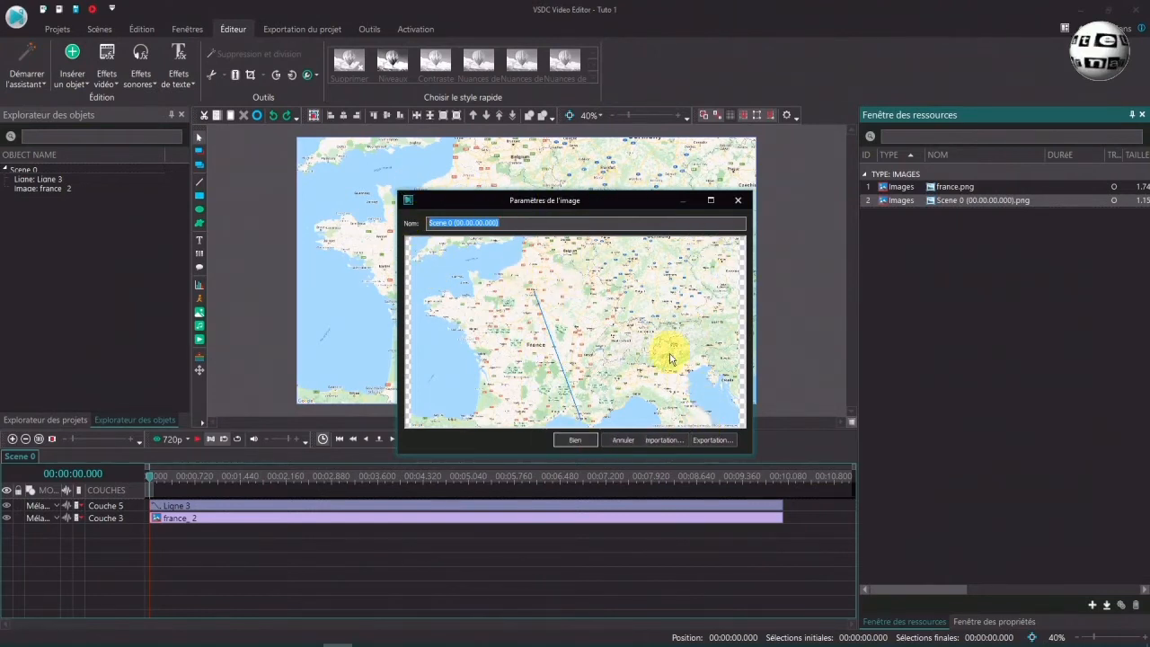
pyautogui.click(629, 441)
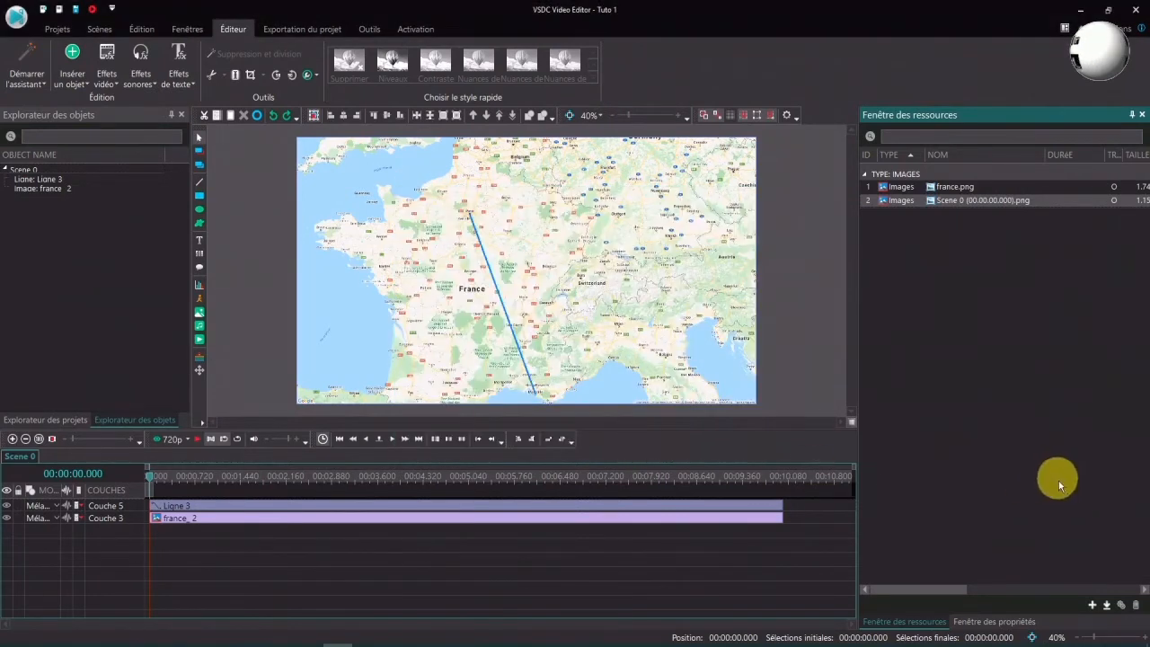
# Step: Rename the scene snapshot in the project resources as France-tracé
pyautogui.click(1122, 609)
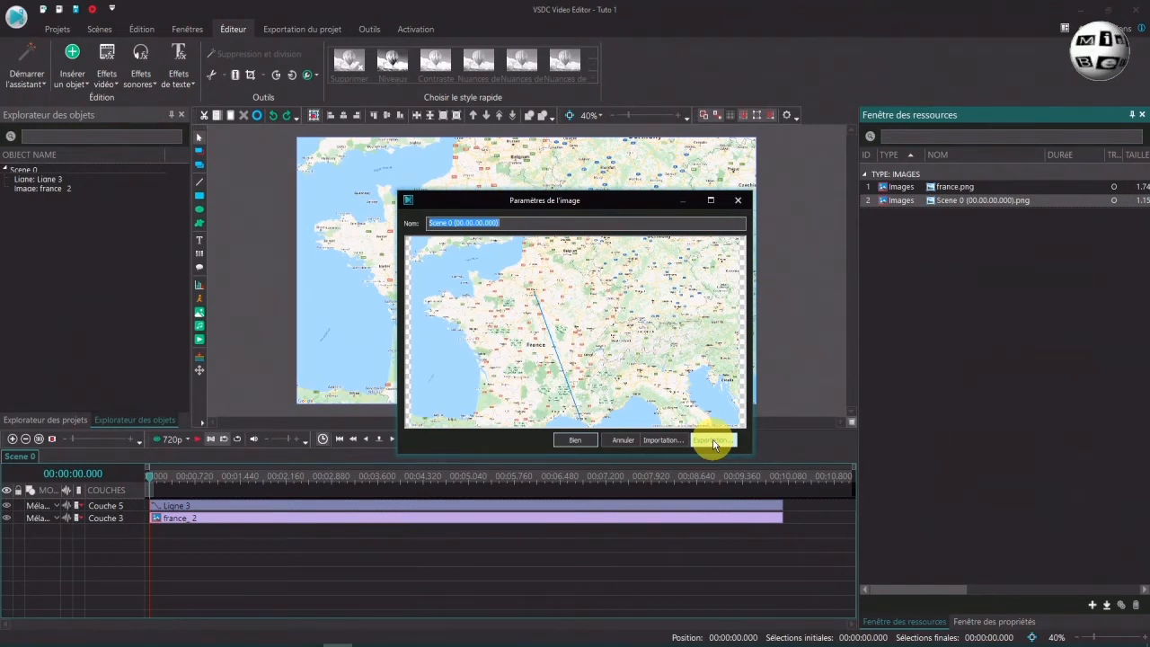
pyautogui.write('Fran')
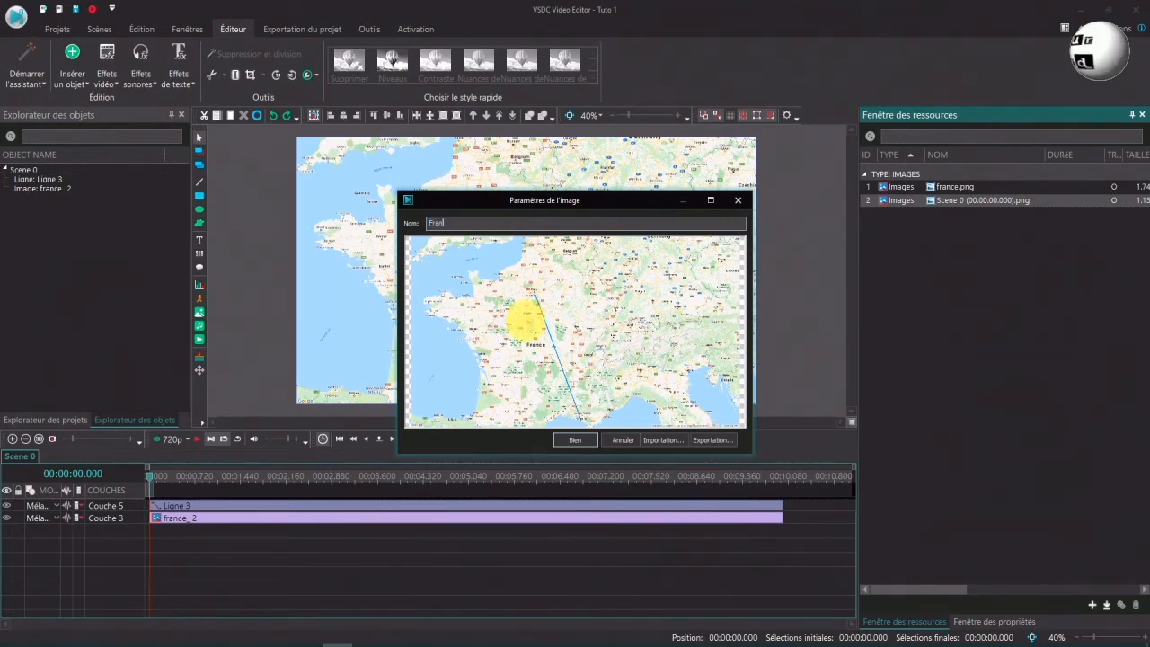
pyautogui.write('ce-tracé')
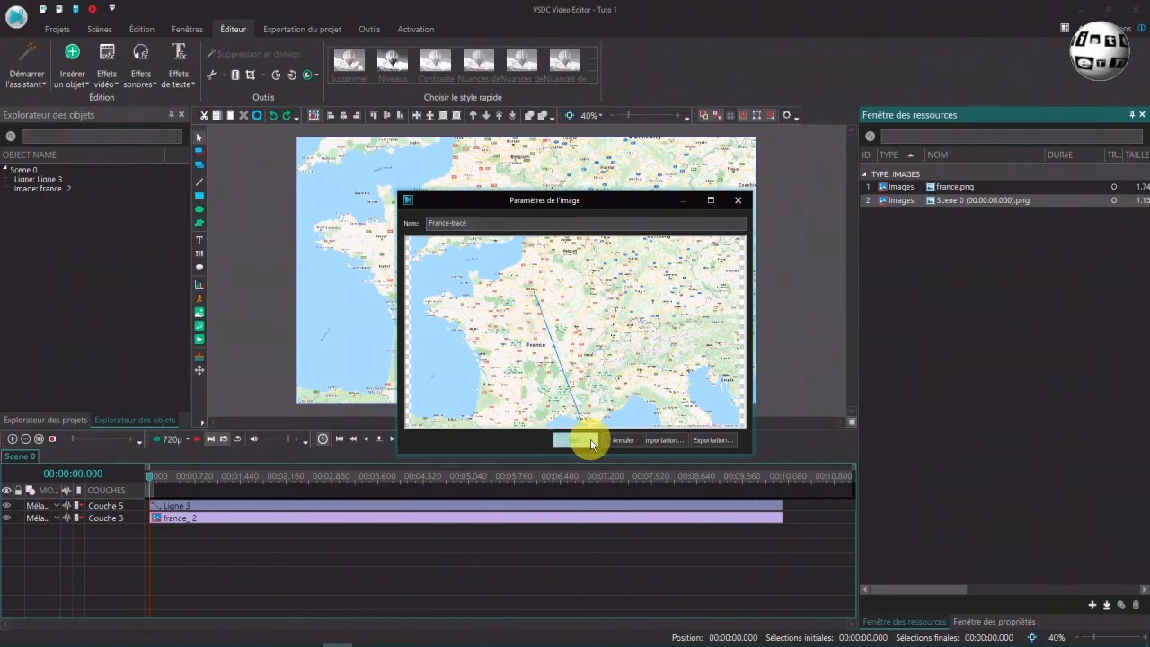
pyautogui.click(578, 439)
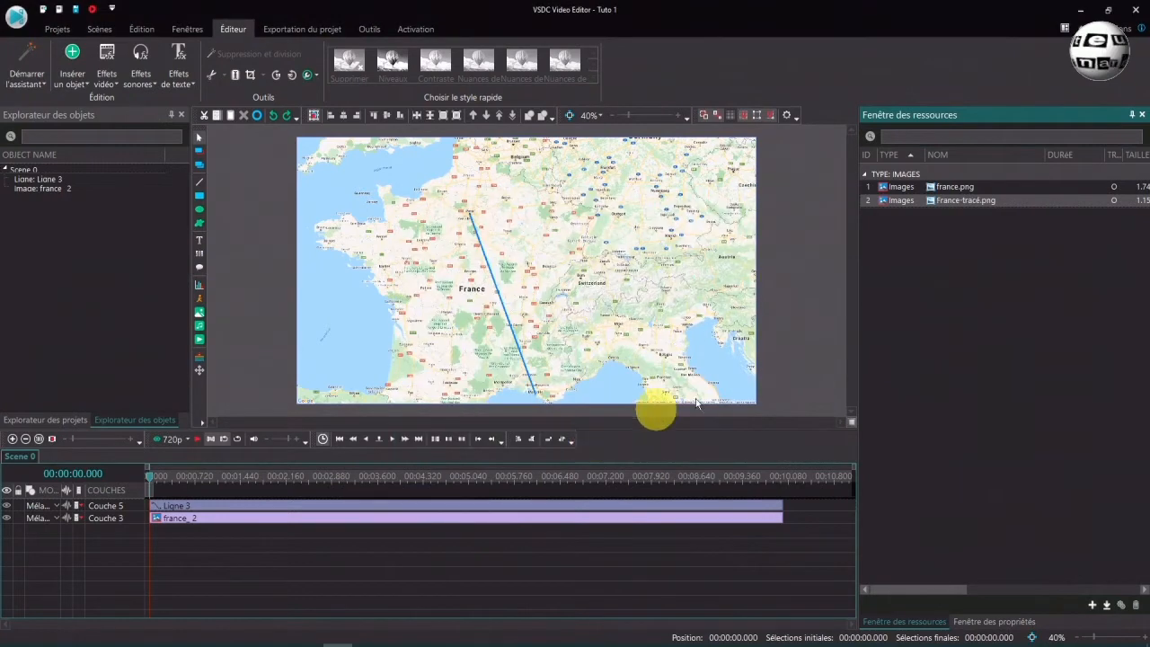
# Step: Export the France-tracé resource as France-tracé.png into the 1-Médias folder
pyautogui.rightClick(1015, 200)
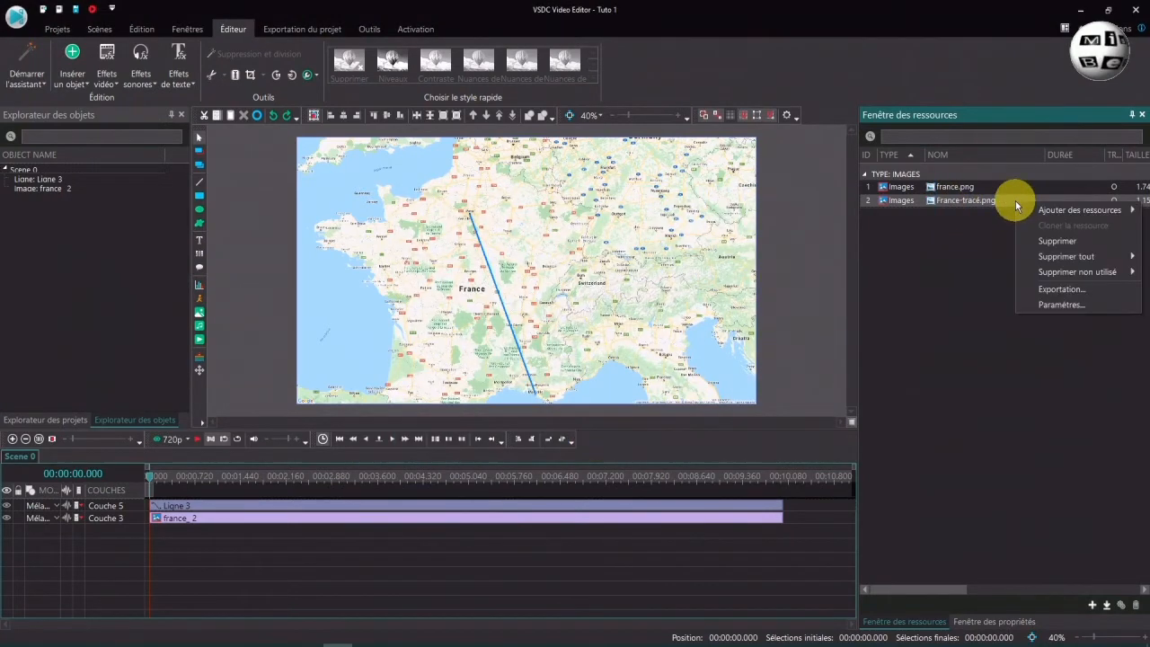
pyautogui.click(1064, 303)
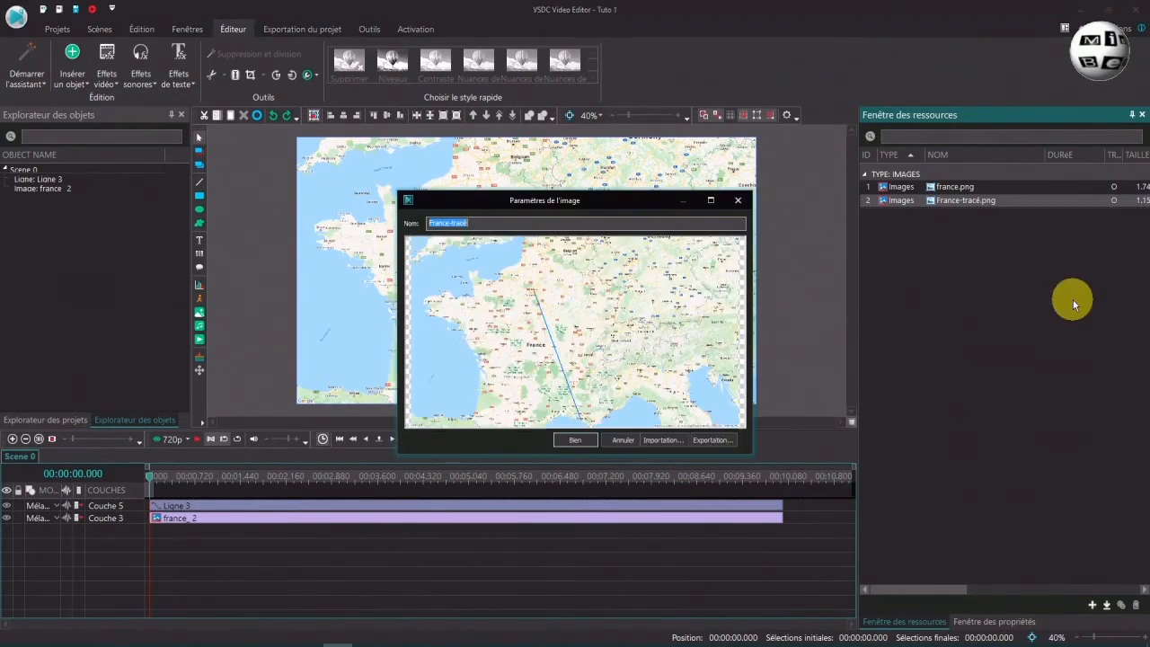
pyautogui.click(704, 439)
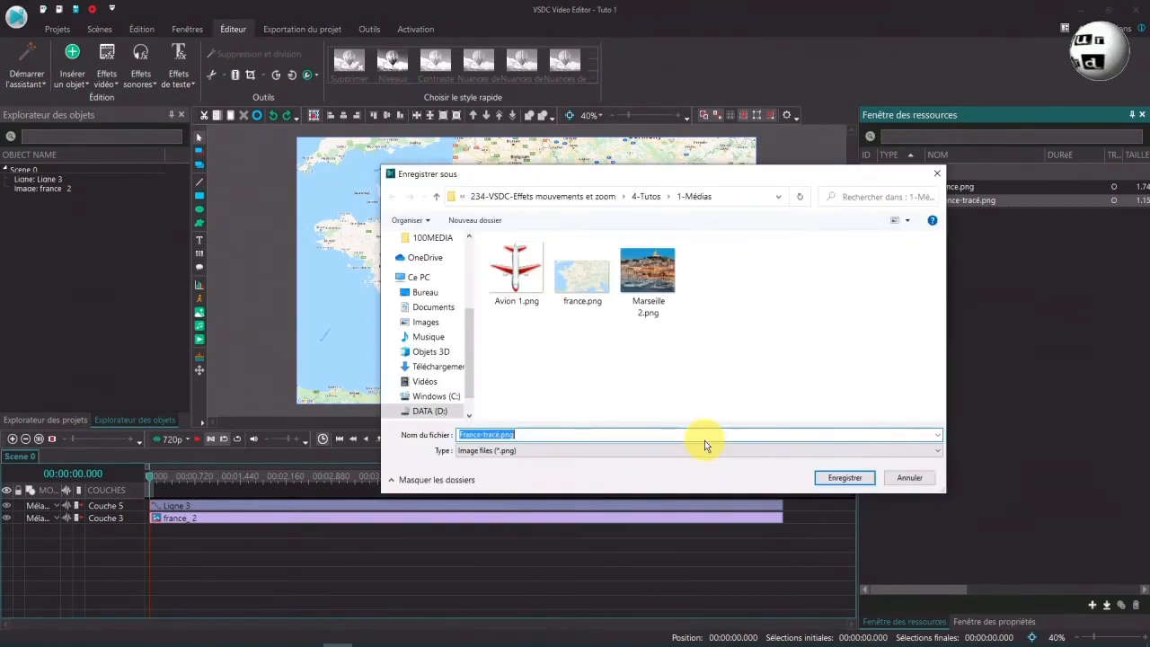
pyautogui.click(842, 479)
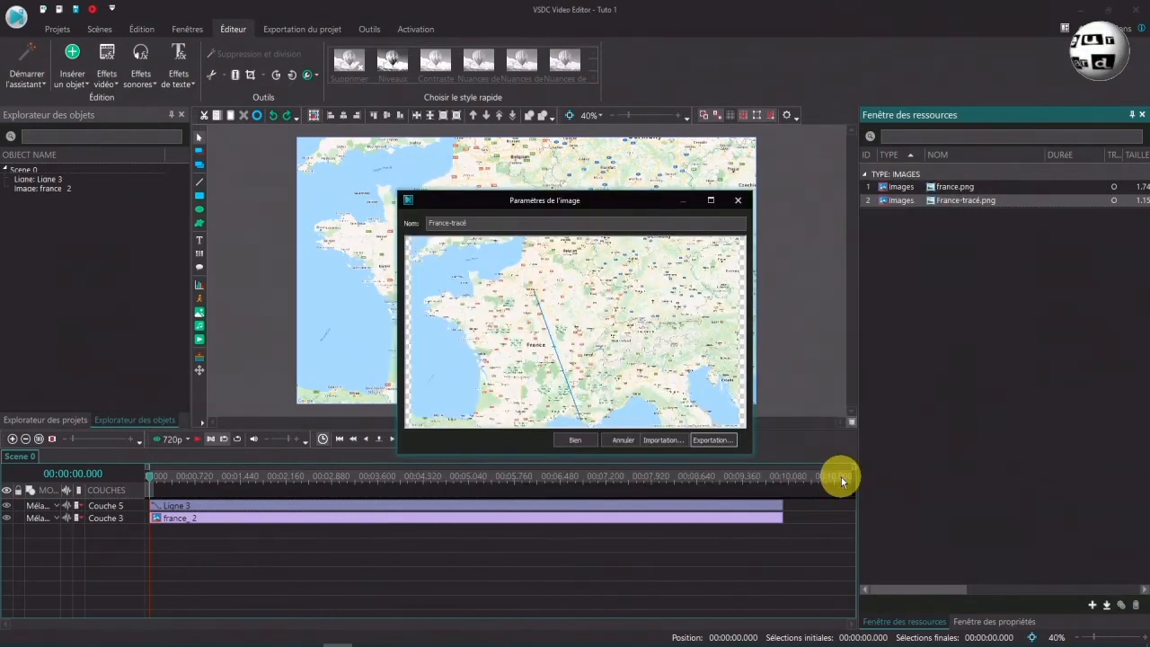
pyautogui.click(575, 439)
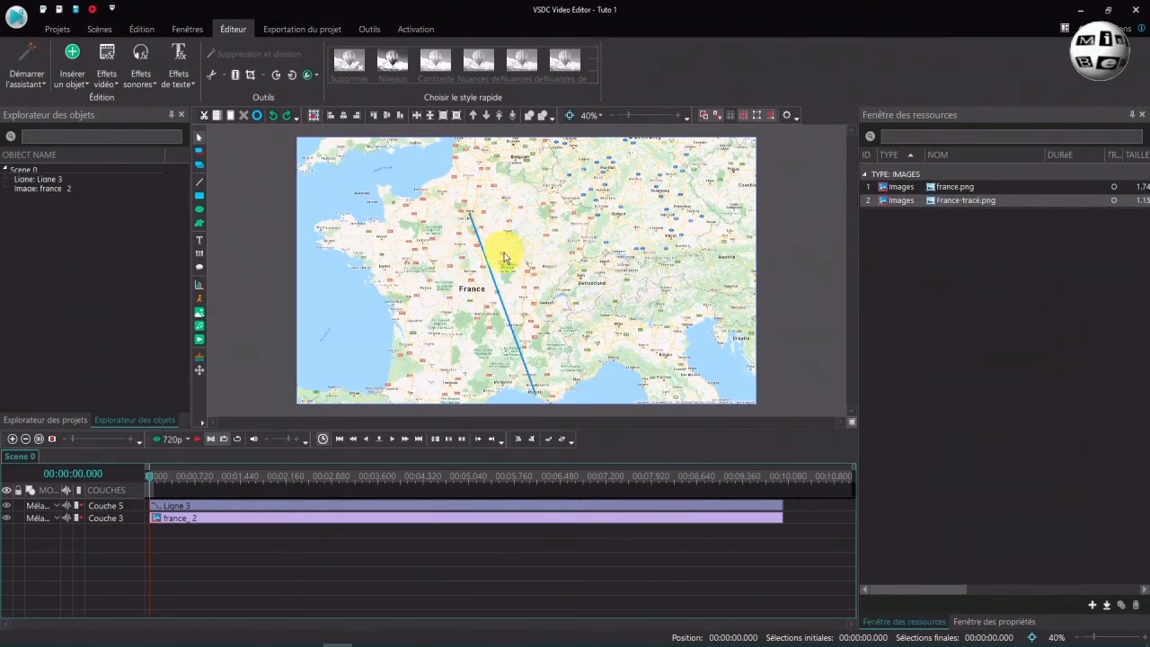
# Step: Hide the line's layer and add the France-tracé image to the timeline beneath the france_2 layer
pyautogui.click(8, 507)
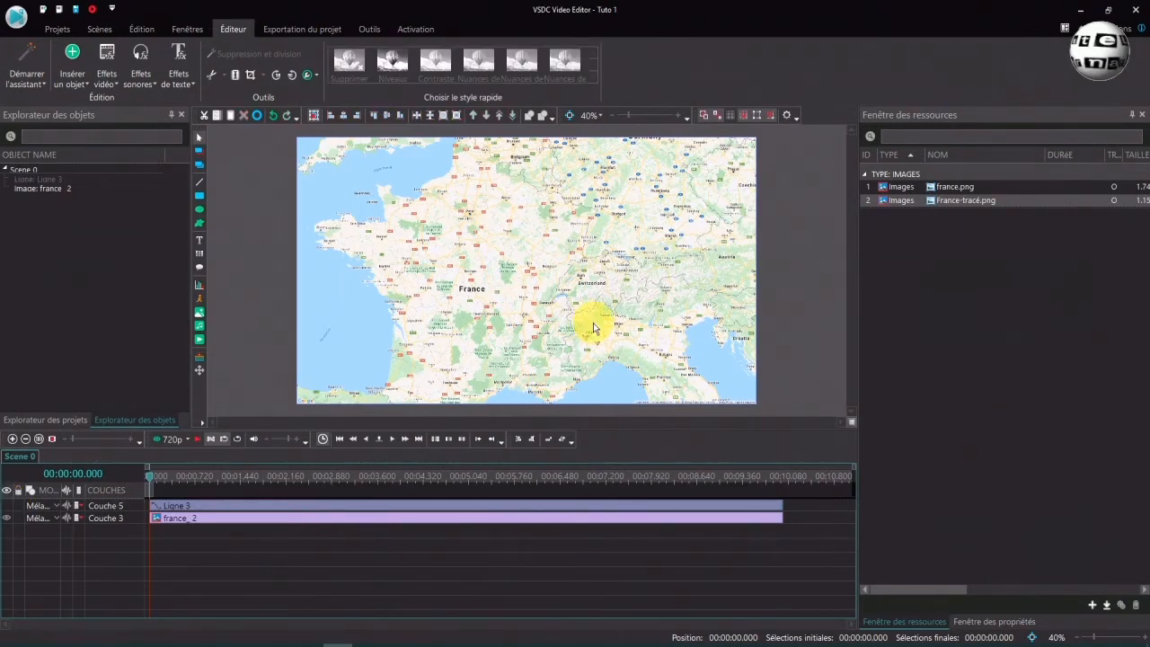
pyautogui.moveTo(196, 520)
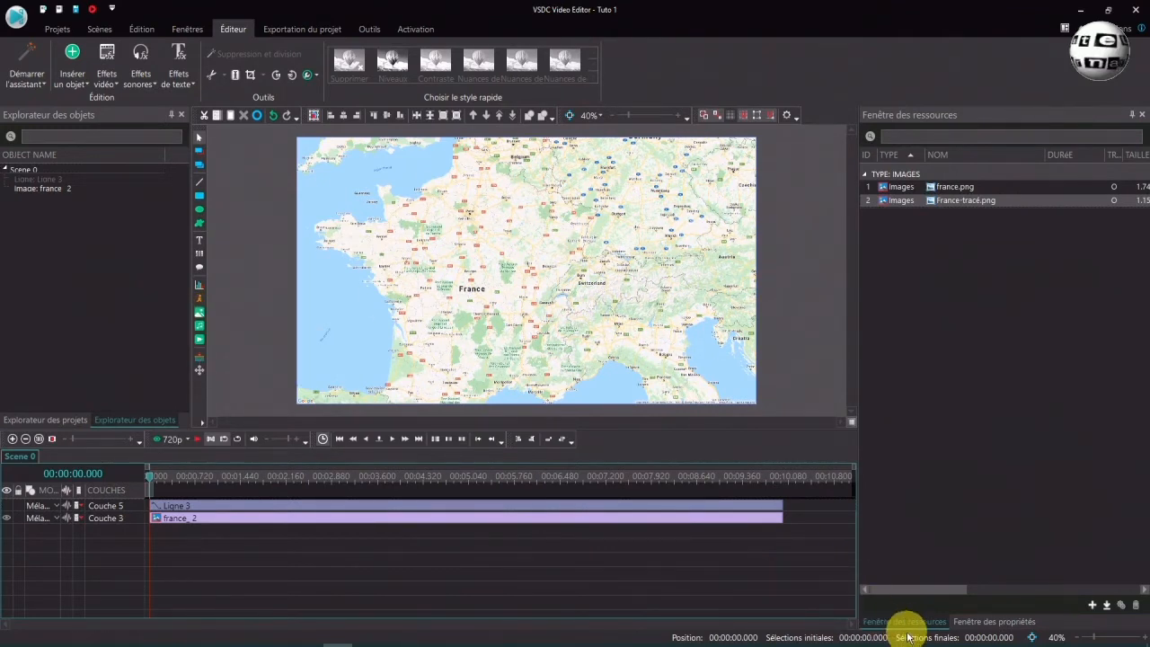
pyautogui.click(960, 203)
pyautogui.moveTo(961, 202); pyautogui.dragTo(196, 519)
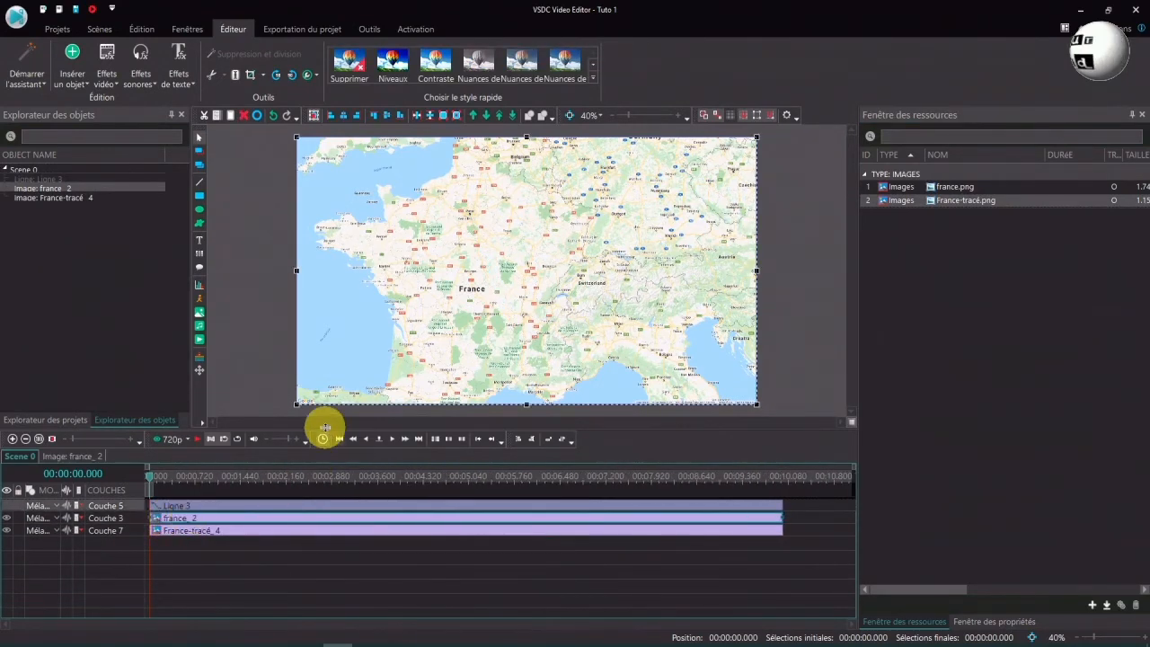
# Step: Select the france_2 image and display its properties
pyautogui.click(192, 529)
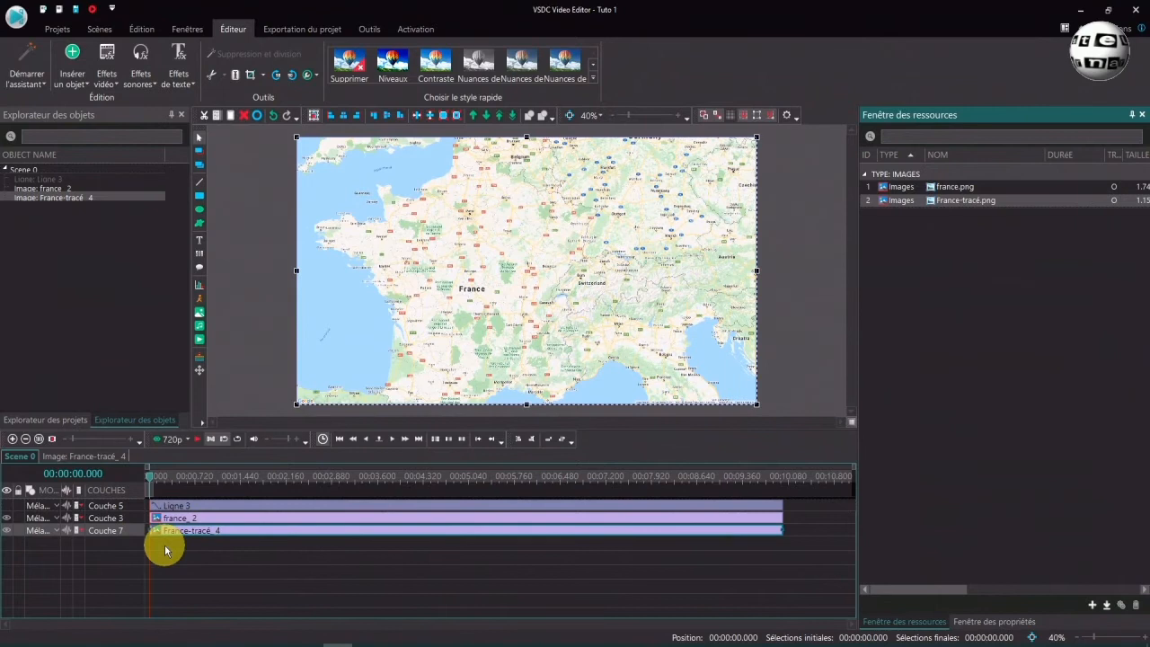
pyautogui.click(470, 211)
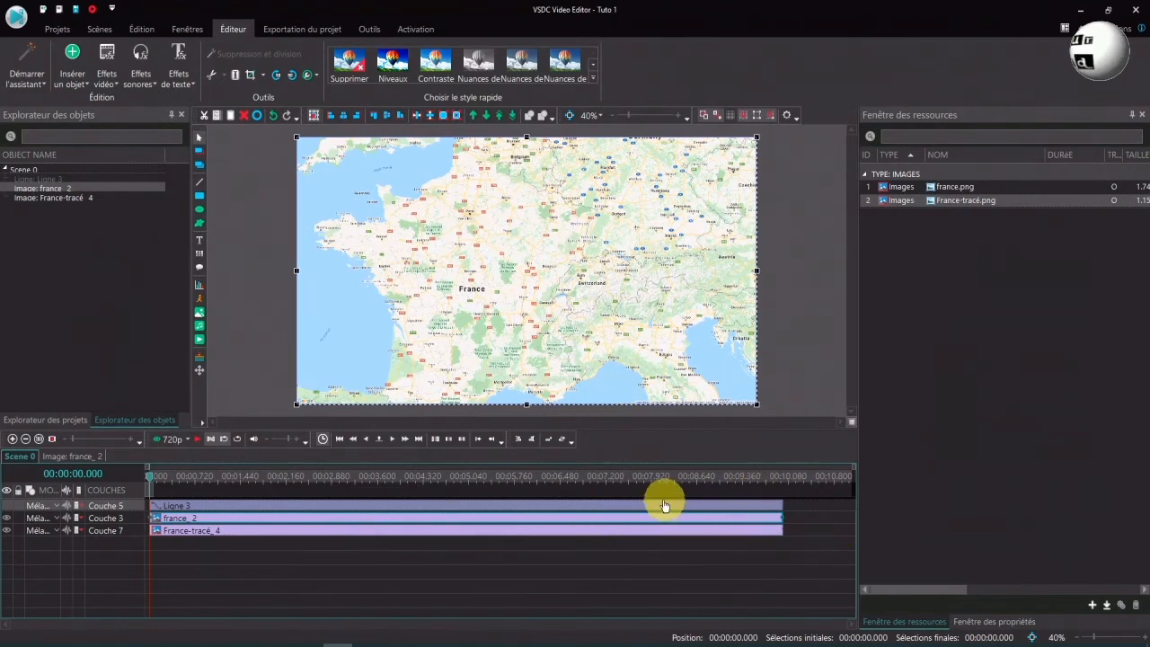
pyautogui.click(992, 622)
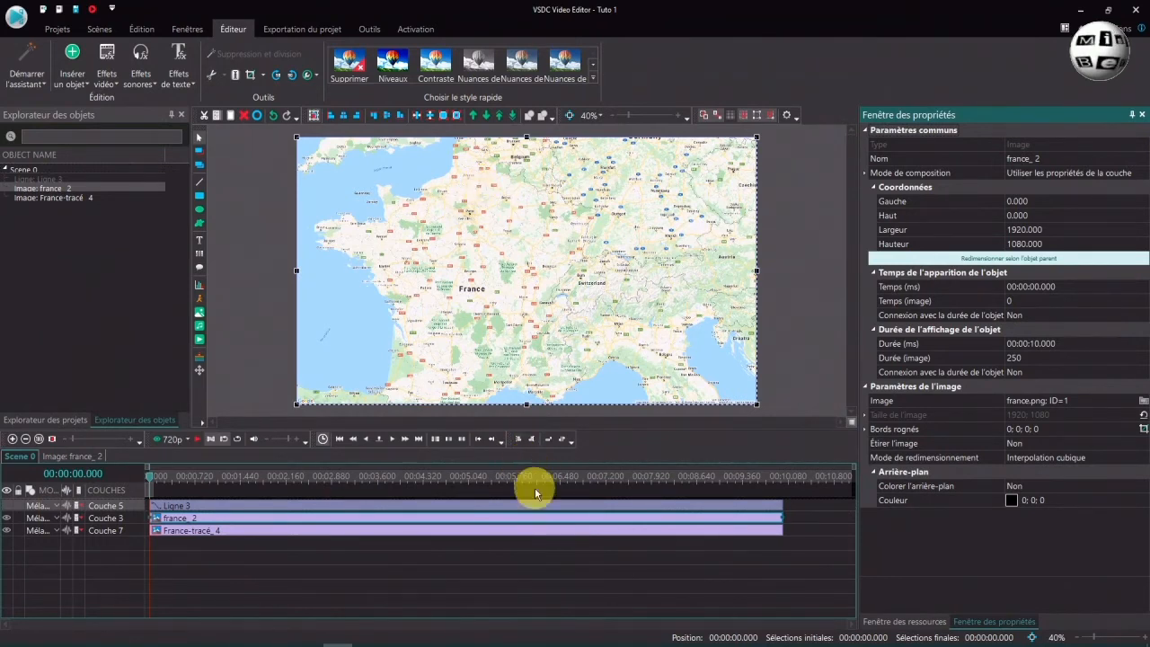
# Step: Try trimming the end of the france_2 clip to the playhead at 4 seconds, and undo the trim
pyautogui.click(402, 477)
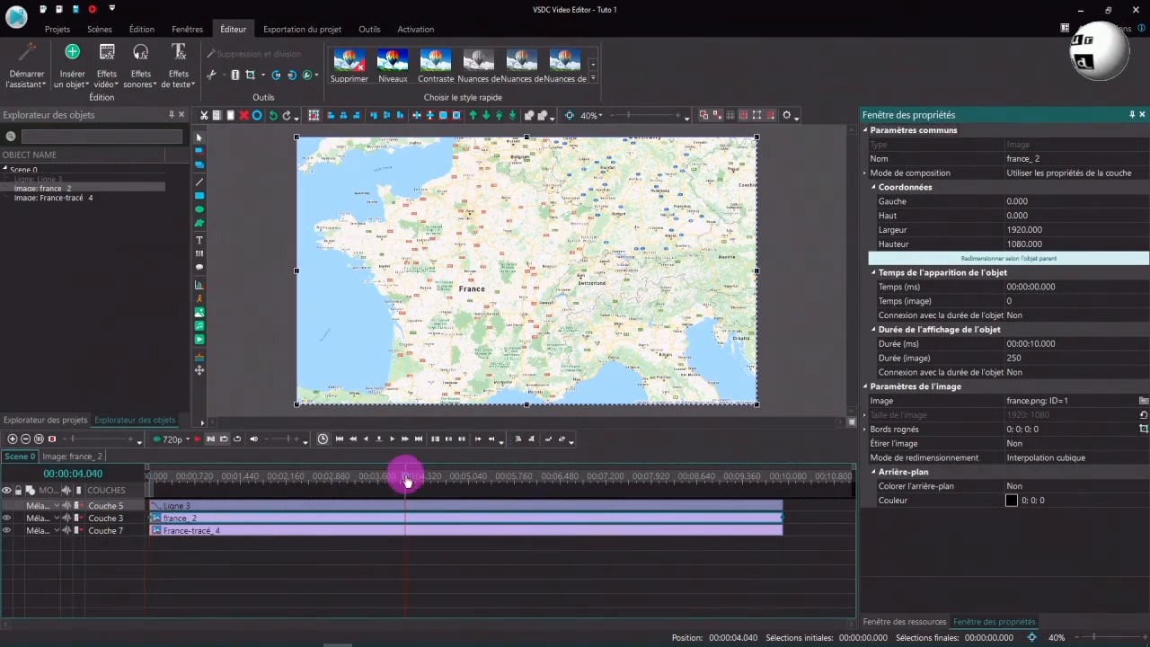
pyautogui.press('Left')
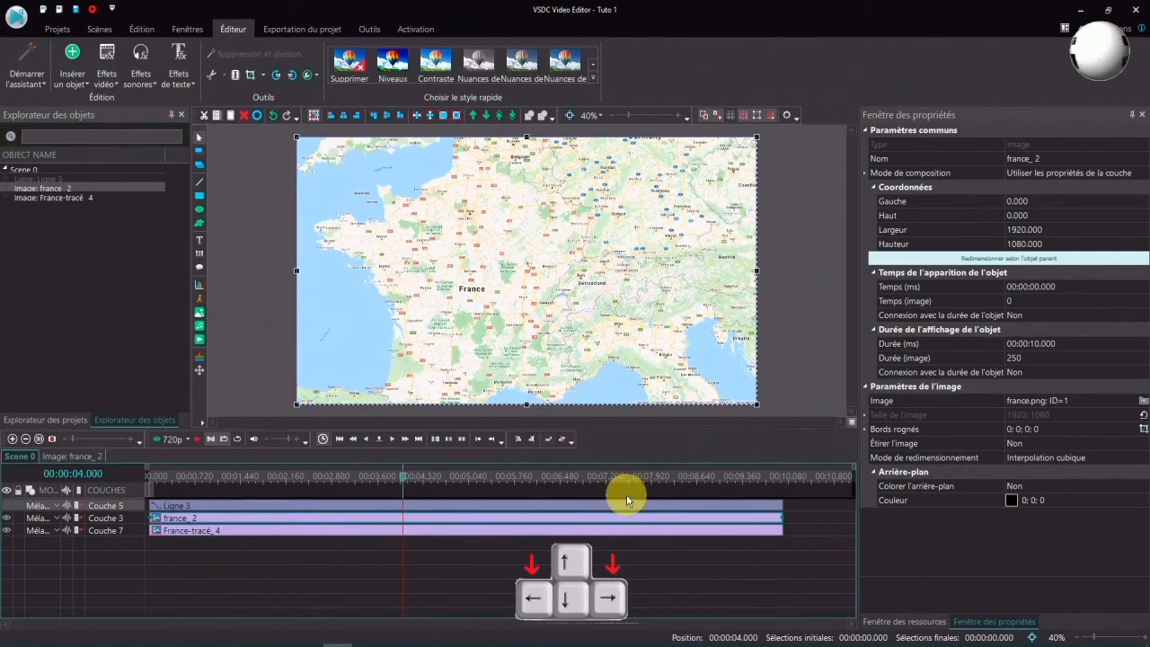
pyautogui.moveTo(782, 518); pyautogui.dragTo(401, 517)
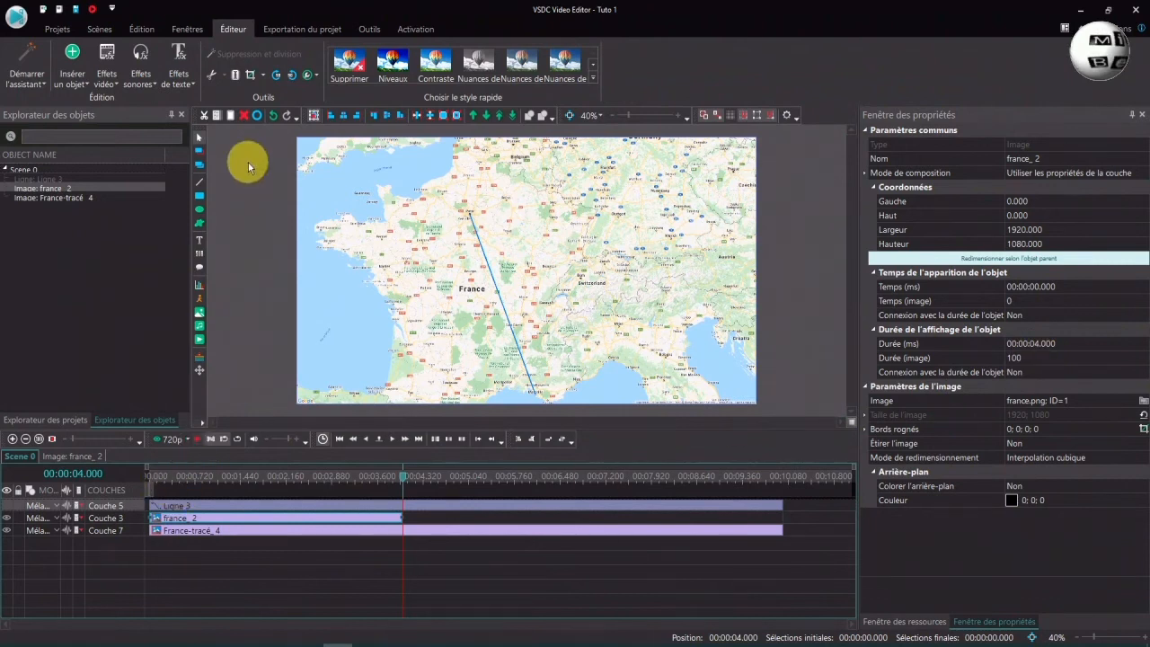
pyautogui.click(274, 117)
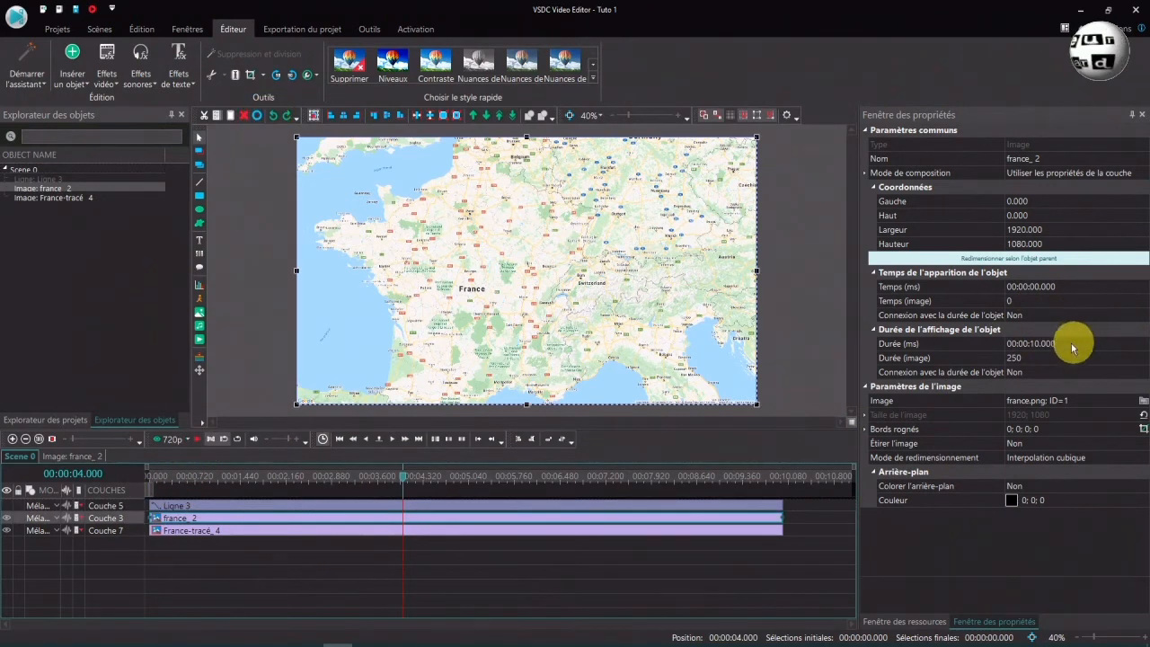
# Step: Set the display duration of the france_2 image to 00:00:04.000
pyautogui.click(1027, 344)
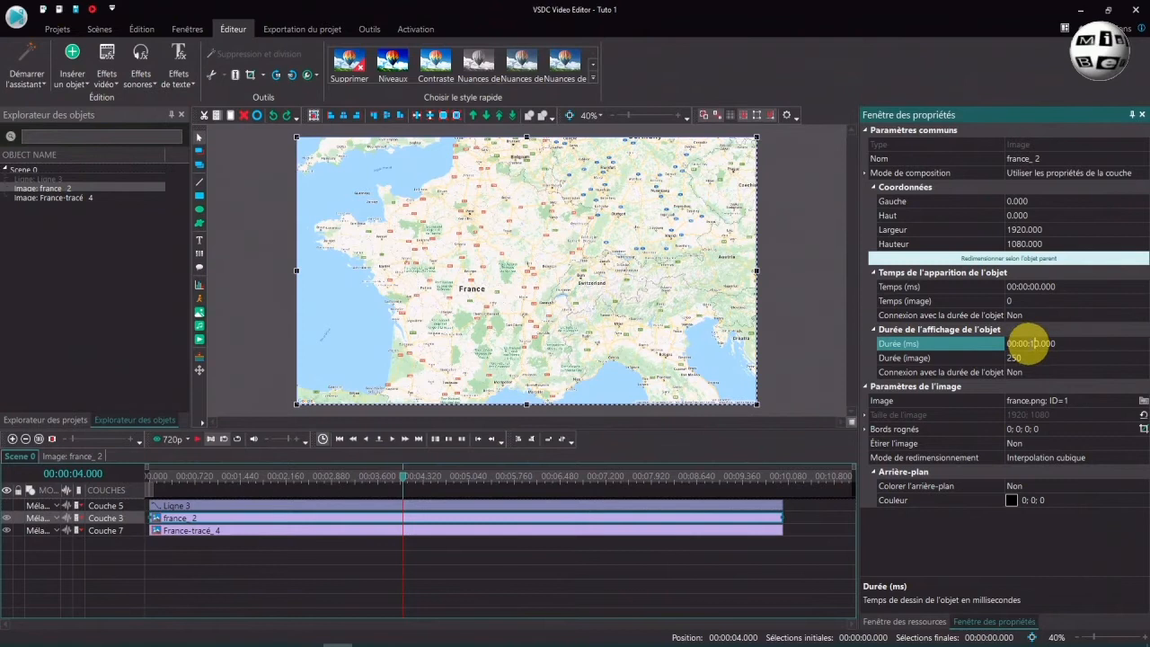
pyautogui.moveTo(1029, 344); pyautogui.dragTo(1060, 346)
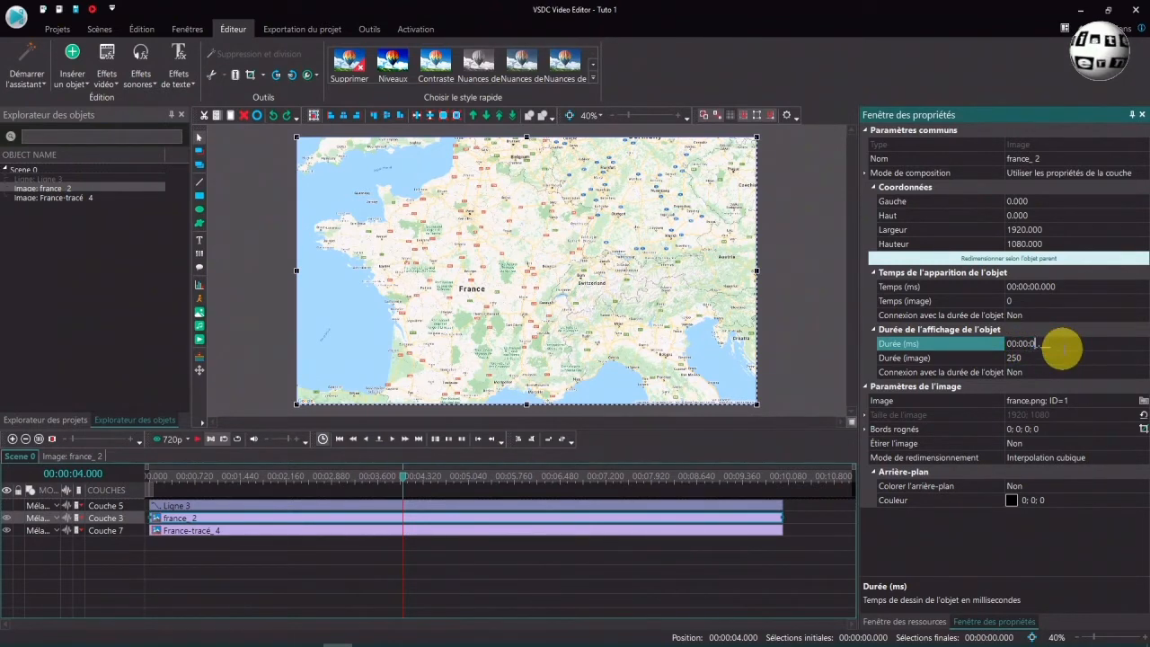
pyautogui.write('00:00:04')
pyautogui.press('Return')
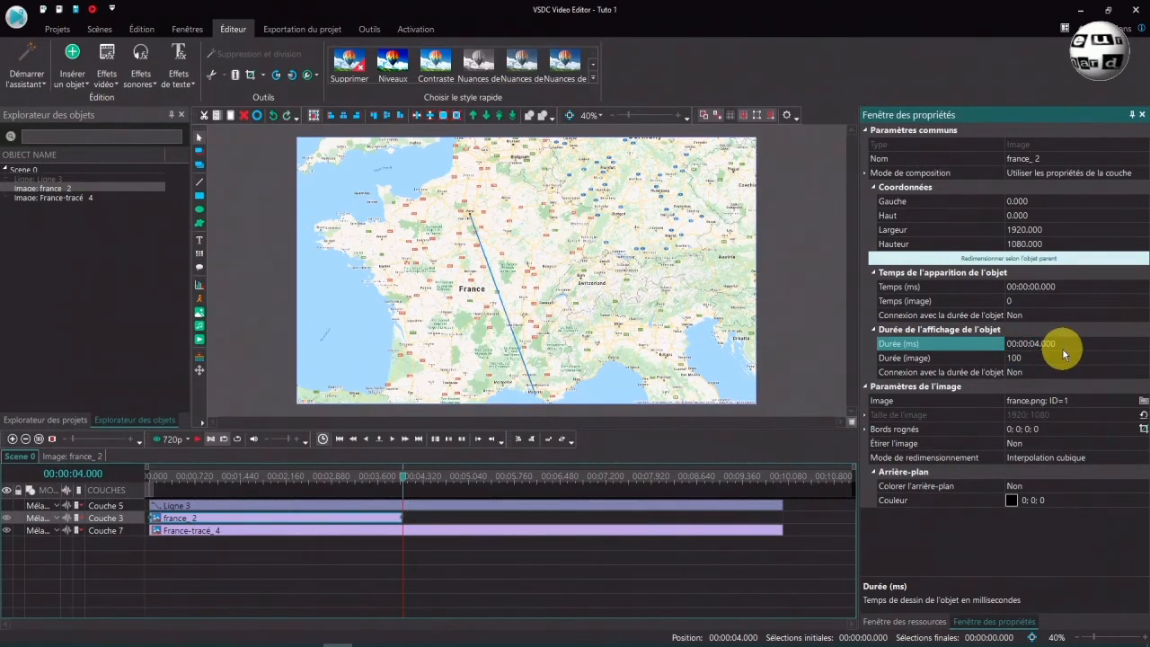
# Step: Return to the start of the scene and apply the Recadrer transformation effect to france_2 for the parent's duration
pyautogui.click(340, 440)
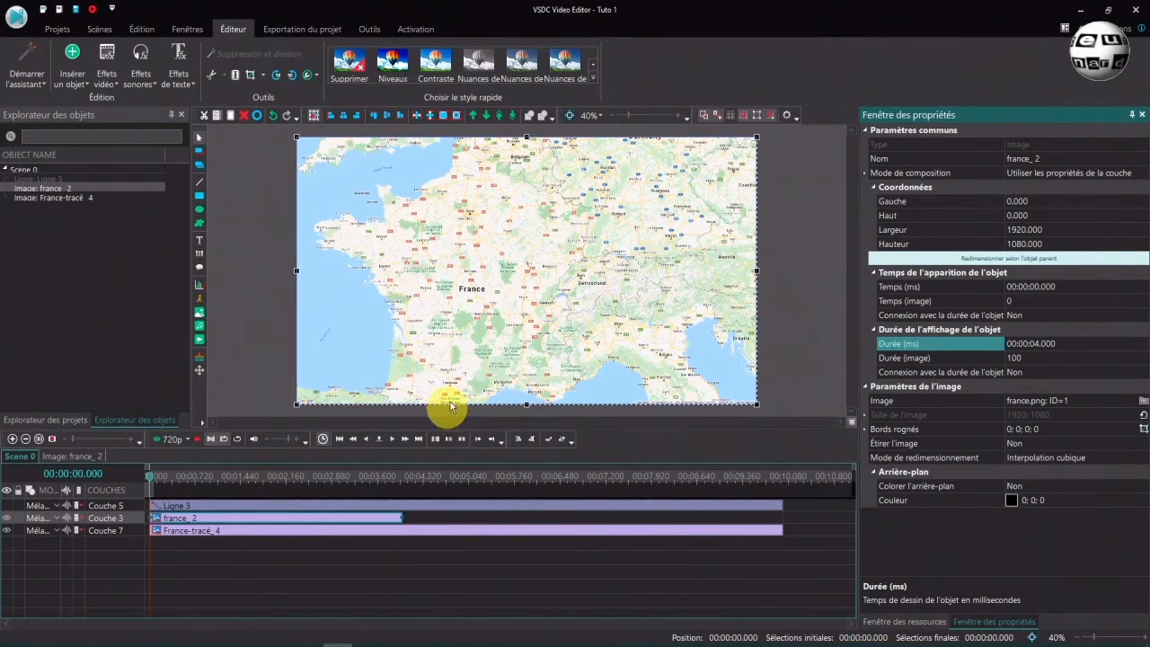
pyautogui.click(107, 61)
pyautogui.moveTo(122, 148)
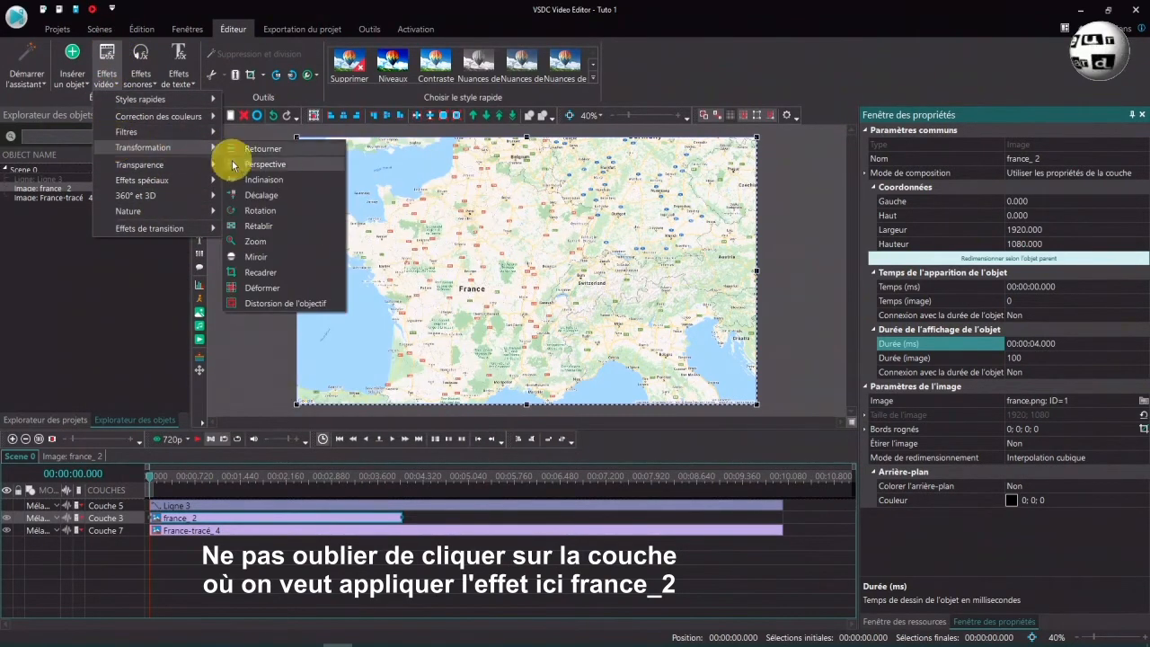
pyautogui.click(258, 259)
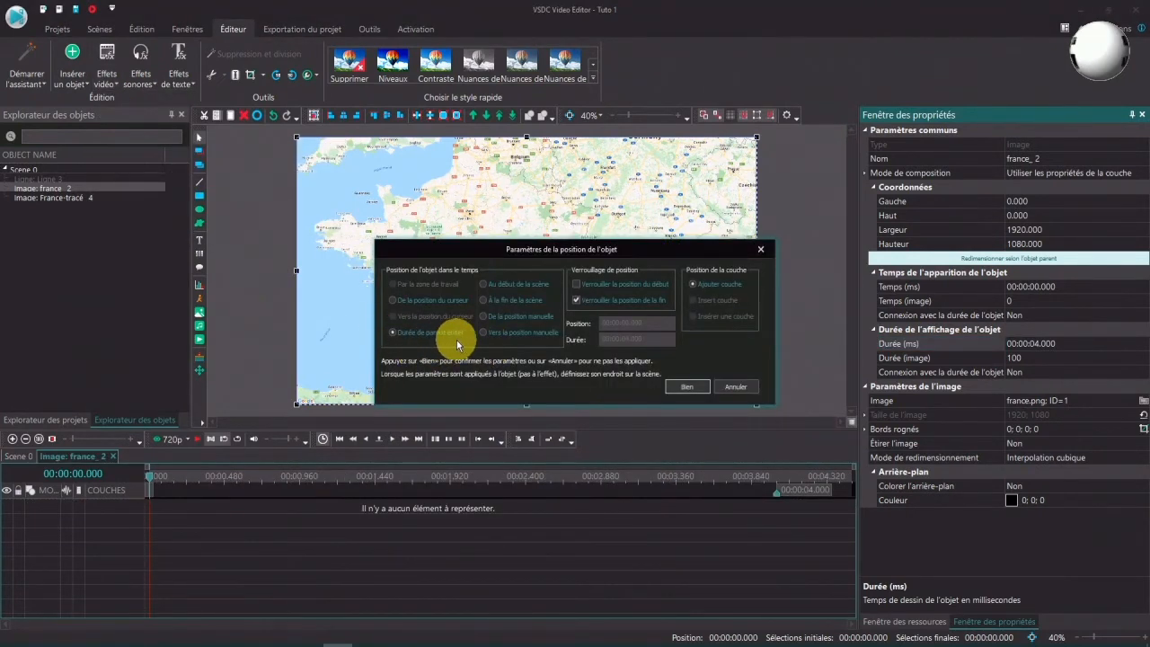
pyautogui.click(695, 389)
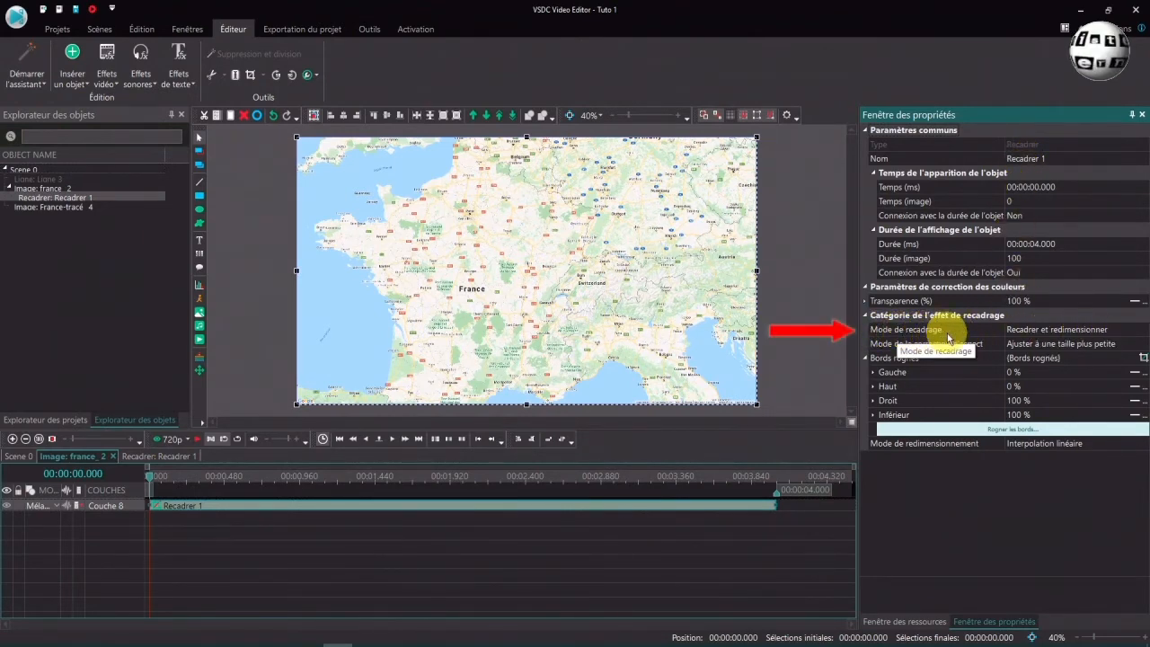
# Step: Set the Recadrer effect's cropping mode to Couper les bords
pyautogui.click(1126, 331)
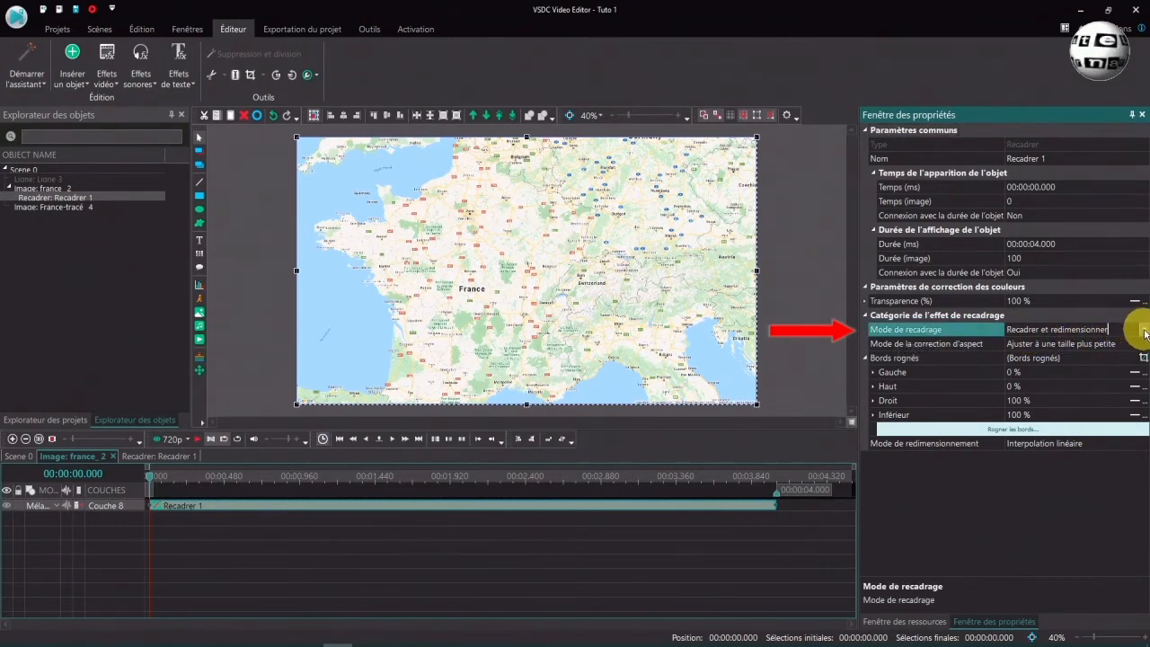
pyautogui.click(1144, 330)
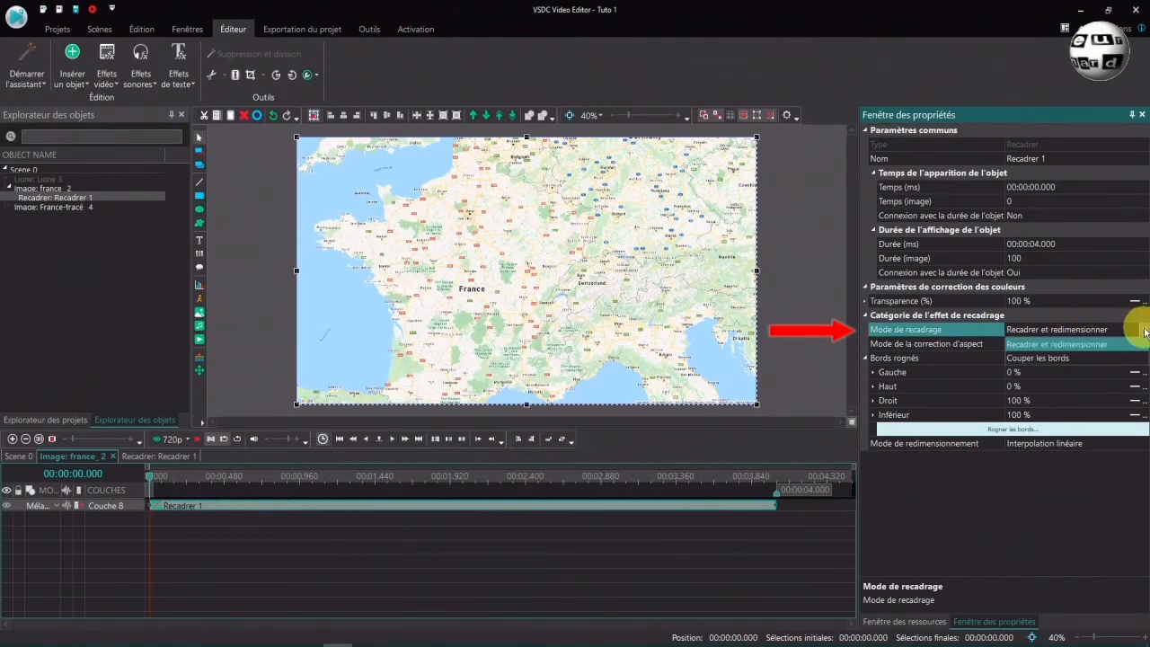
pyautogui.click(1065, 358)
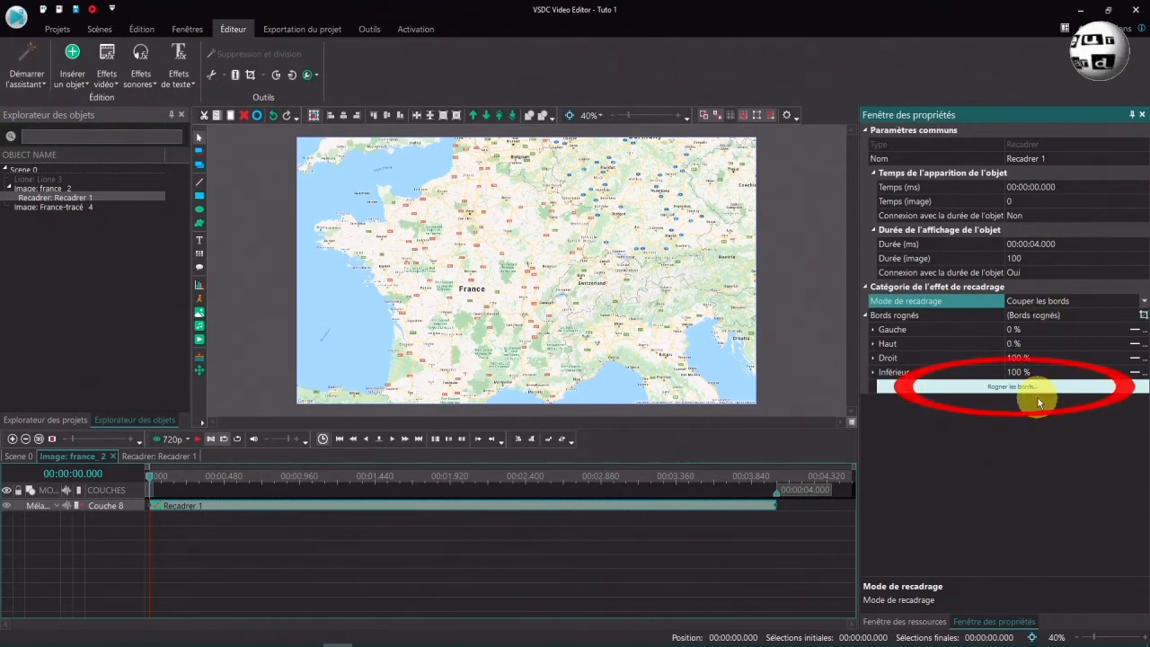
# Step: Open the Recadrer effect's cropped edges for editing and make their values change along a curve
pyautogui.click(1007, 388)
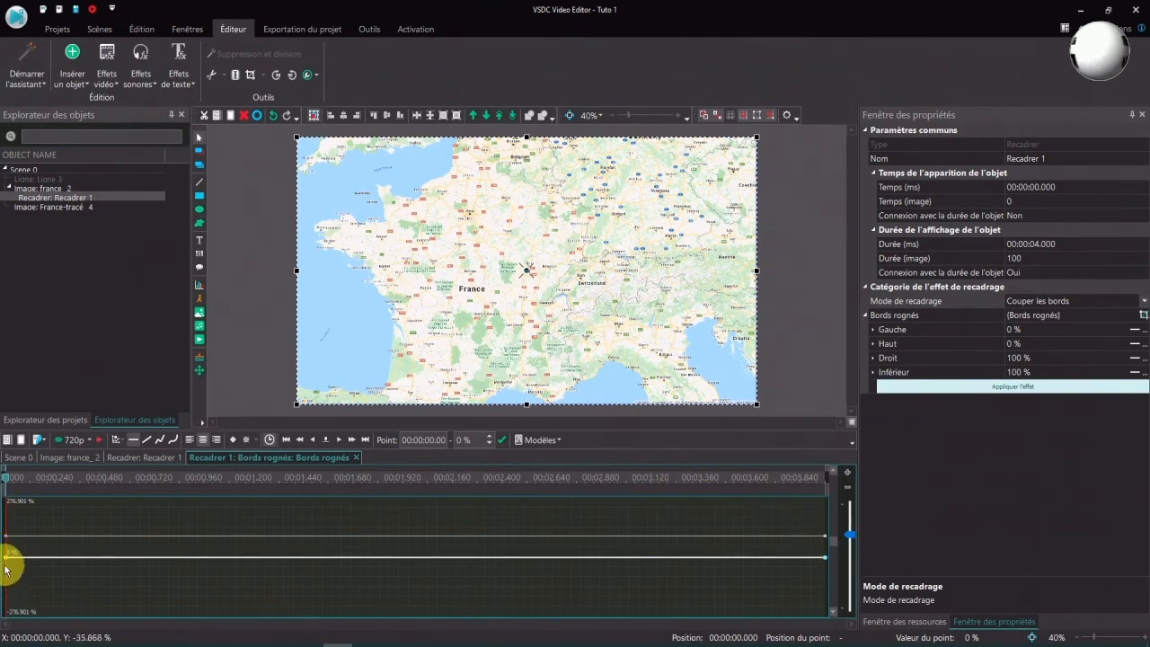
pyautogui.moveTo(6, 562)
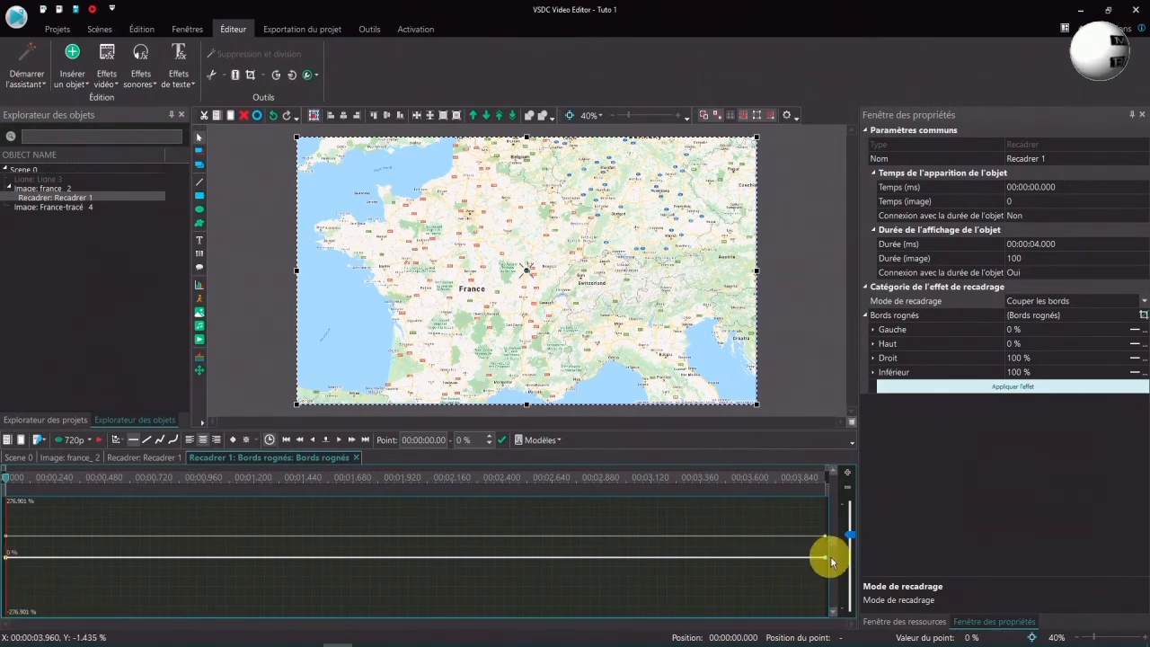
pyautogui.moveTo(826, 559)
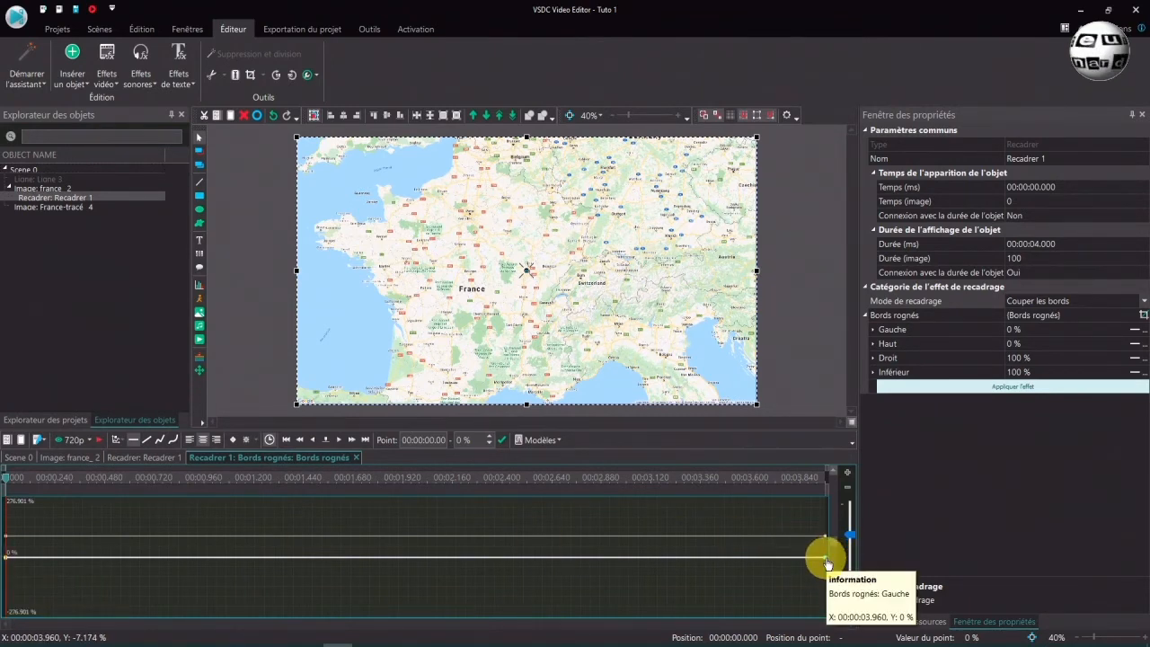
pyautogui.rightClick(6, 564)
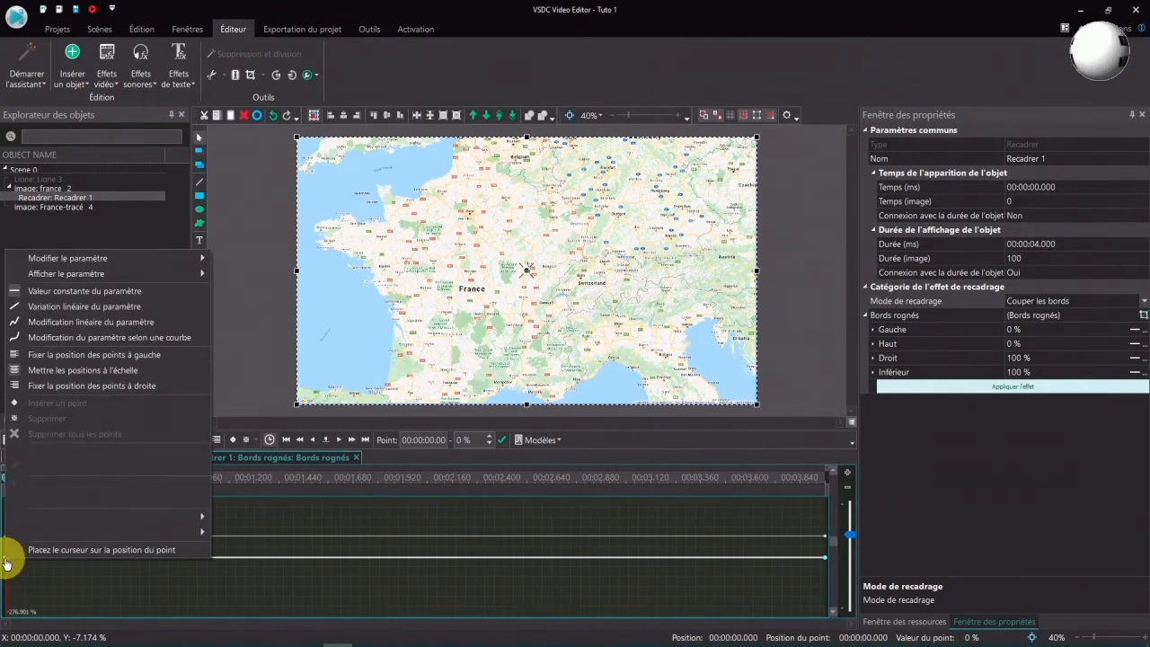
pyautogui.click(142, 338)
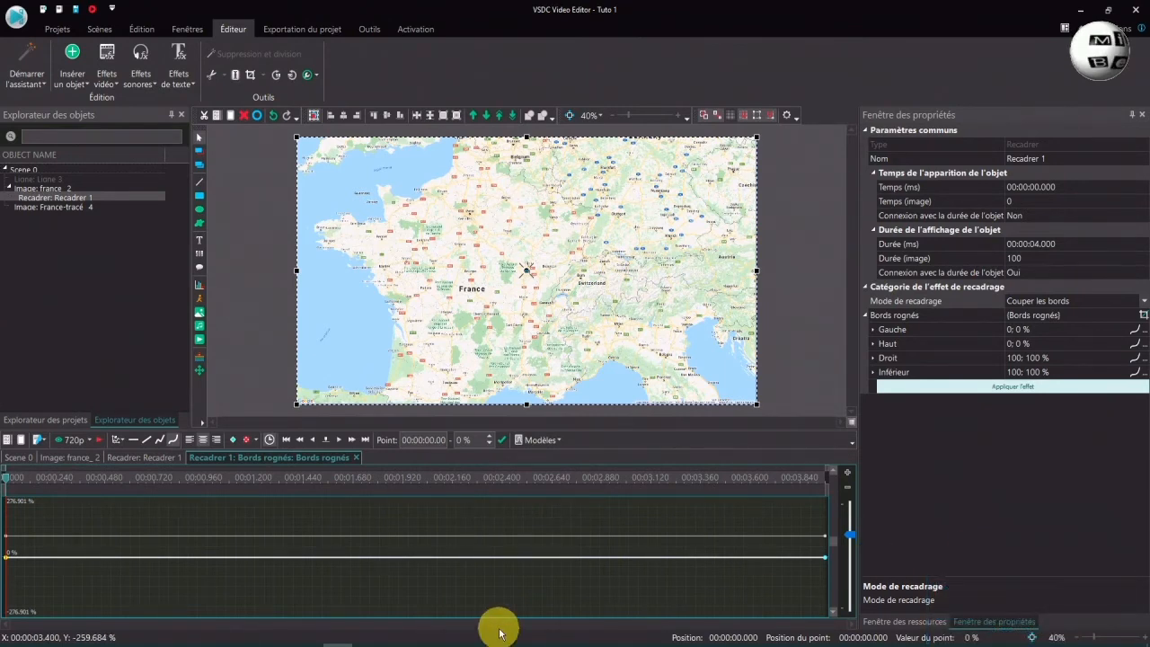
# Step: At 00:00:03.960, pull the top crop edge down to the map's bottom edge, about 100.7 %, and apply the effect
pyautogui.click(7, 483)
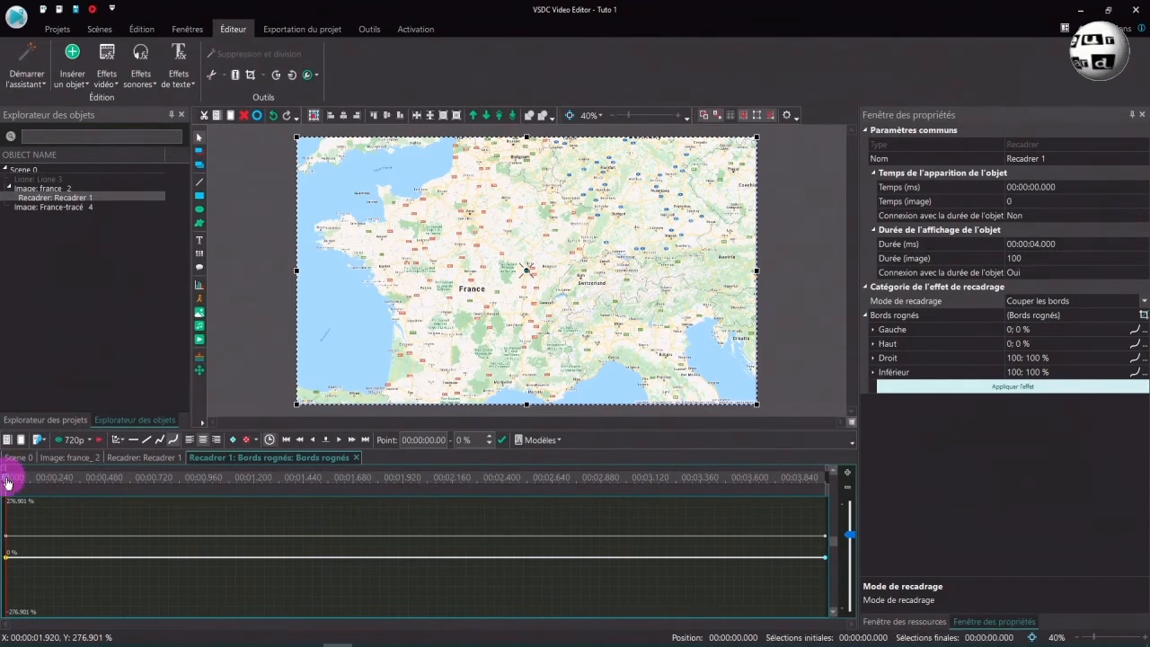
pyautogui.moveTo(7, 482); pyautogui.dragTo(827, 531)
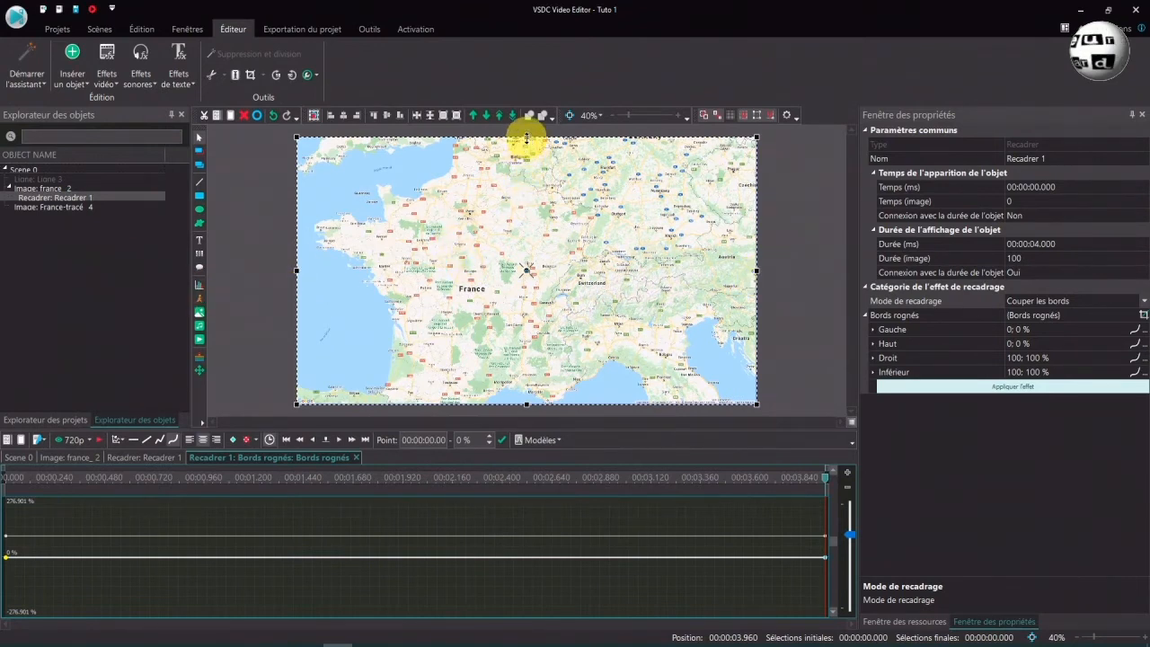
pyautogui.moveTo(526, 138); pyautogui.dragTo(519, 406)
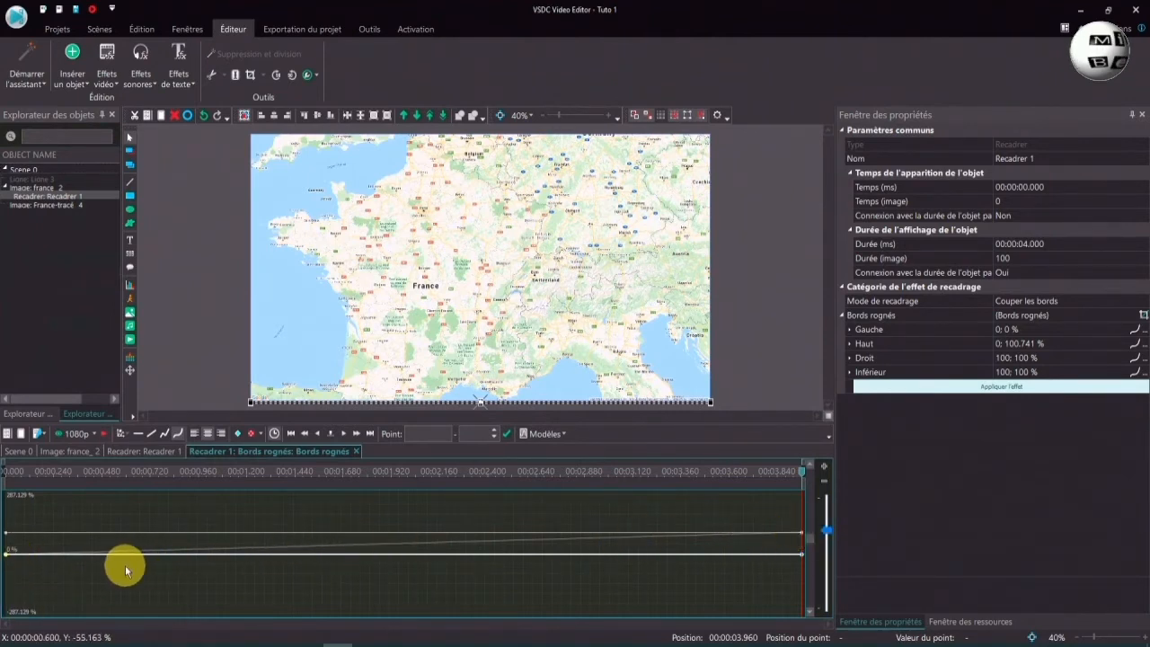
pyautogui.click(356, 544)
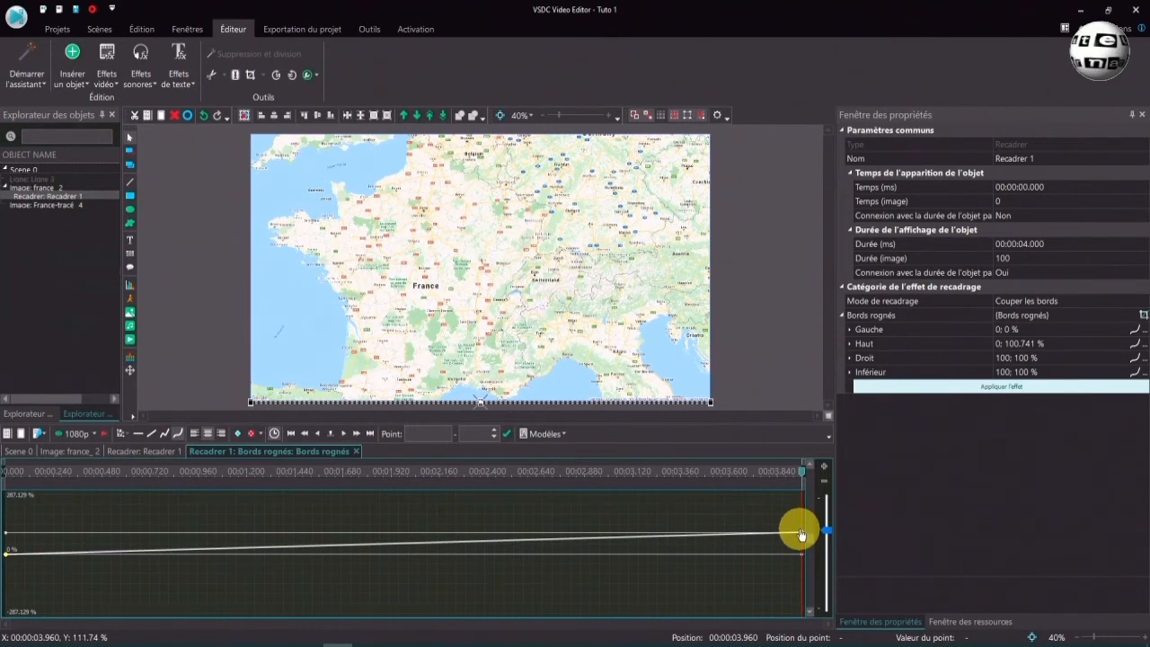
pyautogui.moveTo(802, 534)
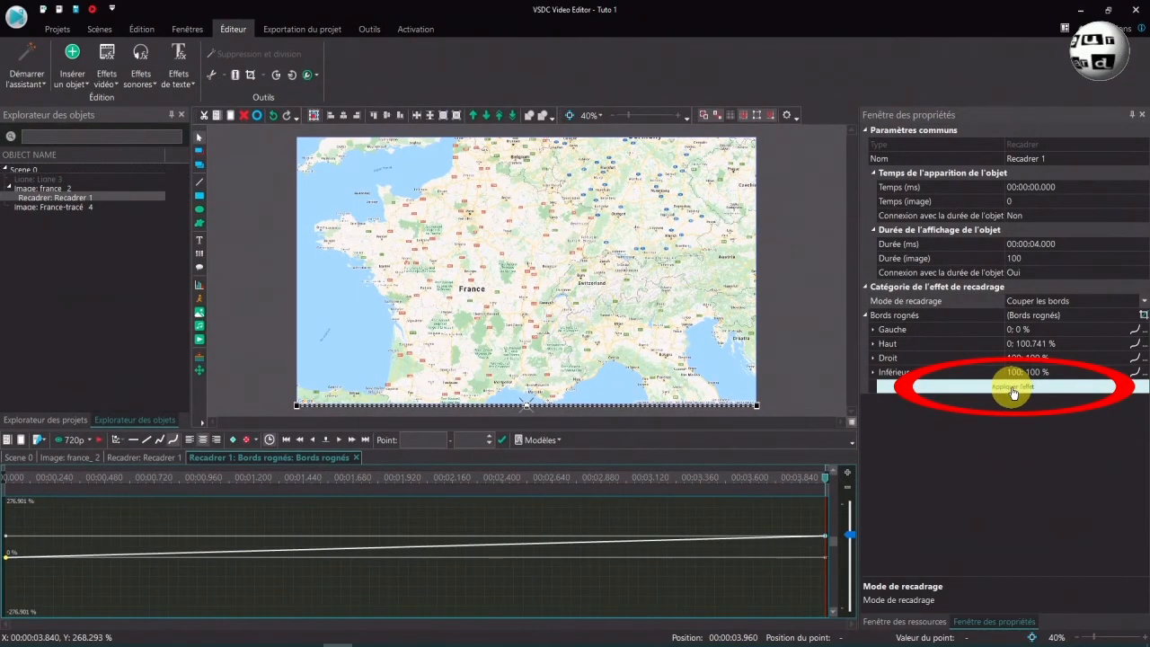
pyautogui.click(1014, 392)
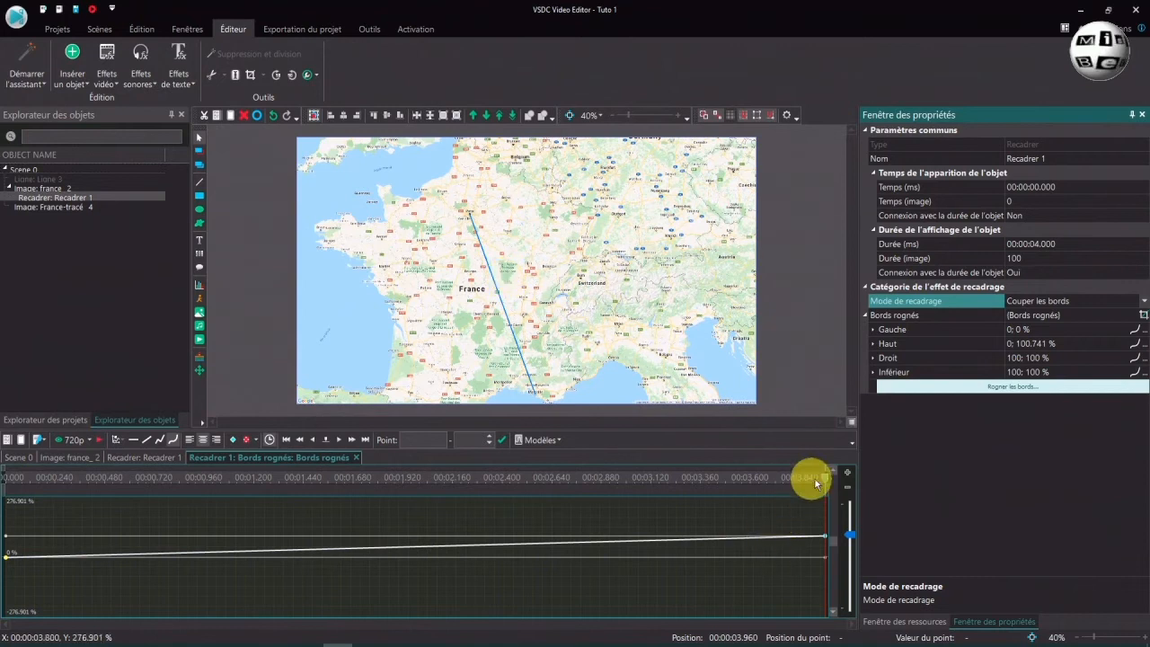
# Step: Return to the start of the crop timeline and preview the animated reveal of the blue route
pyautogui.click(287, 442)
pyautogui.click(99, 446)
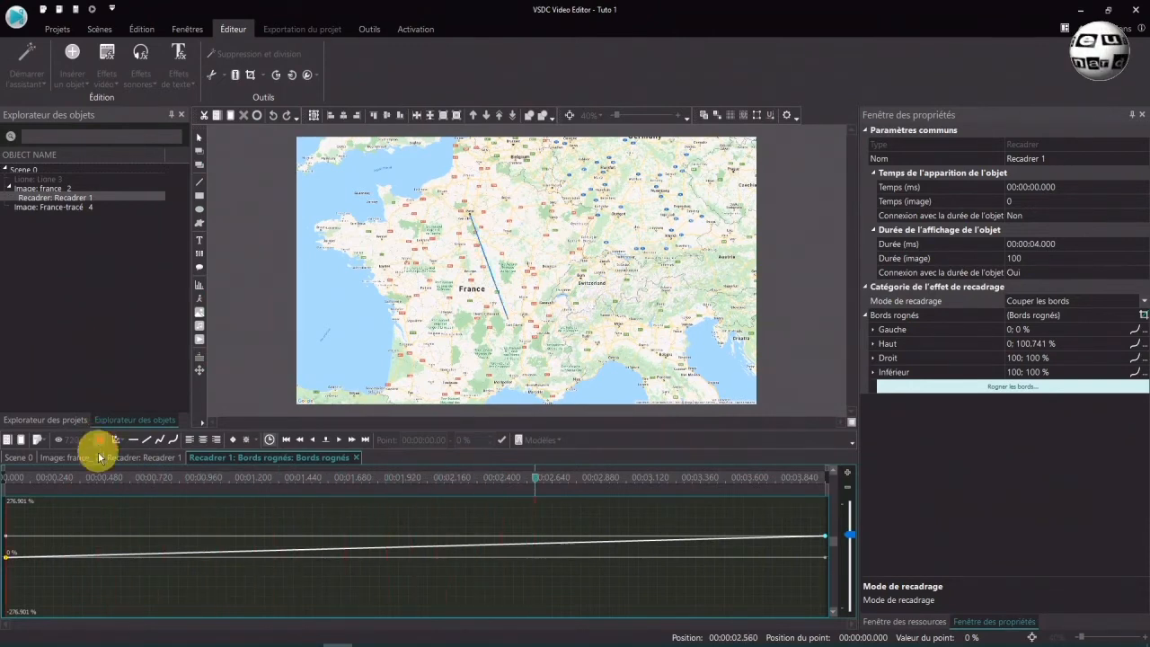
pyautogui.click(100, 447)
pyautogui.click(100, 446)
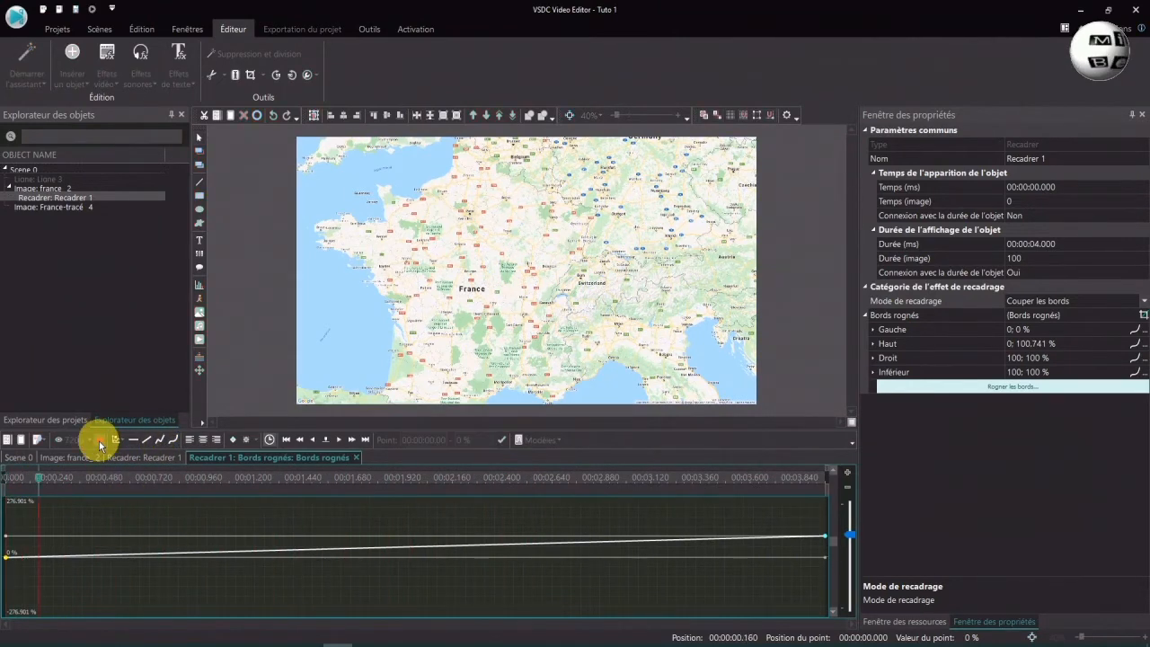
pyautogui.click(100, 446)
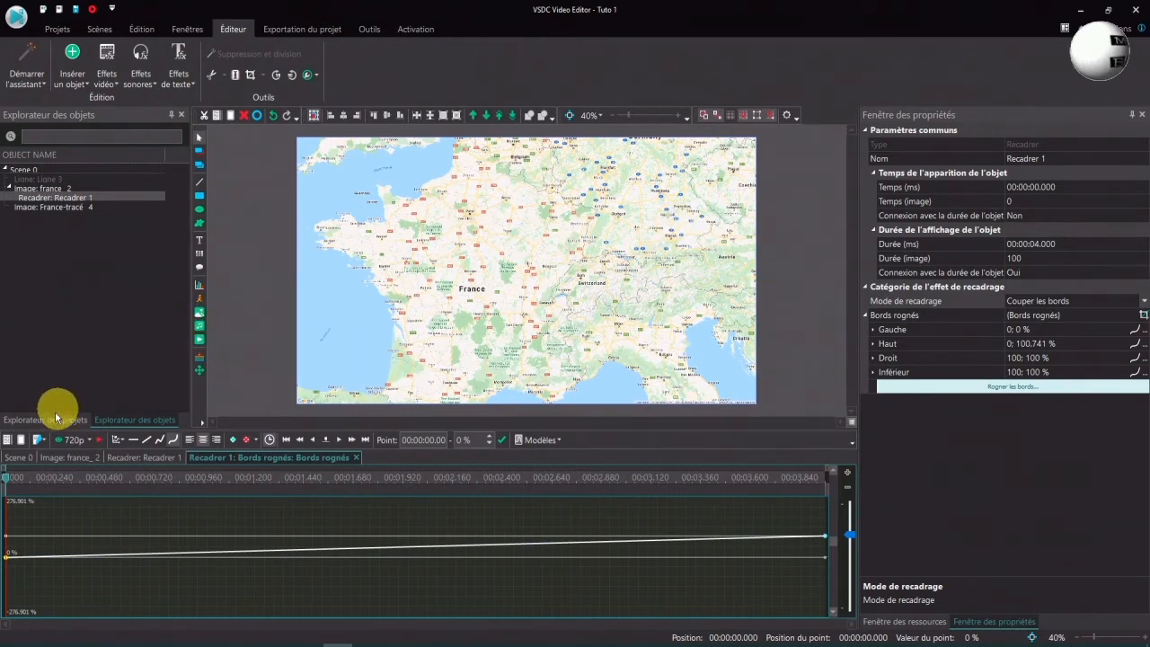
# Step: In Scene 0, preview the crop with the France-tracé_4 layer hidden, and show that layer again
pyautogui.click(11, 459)
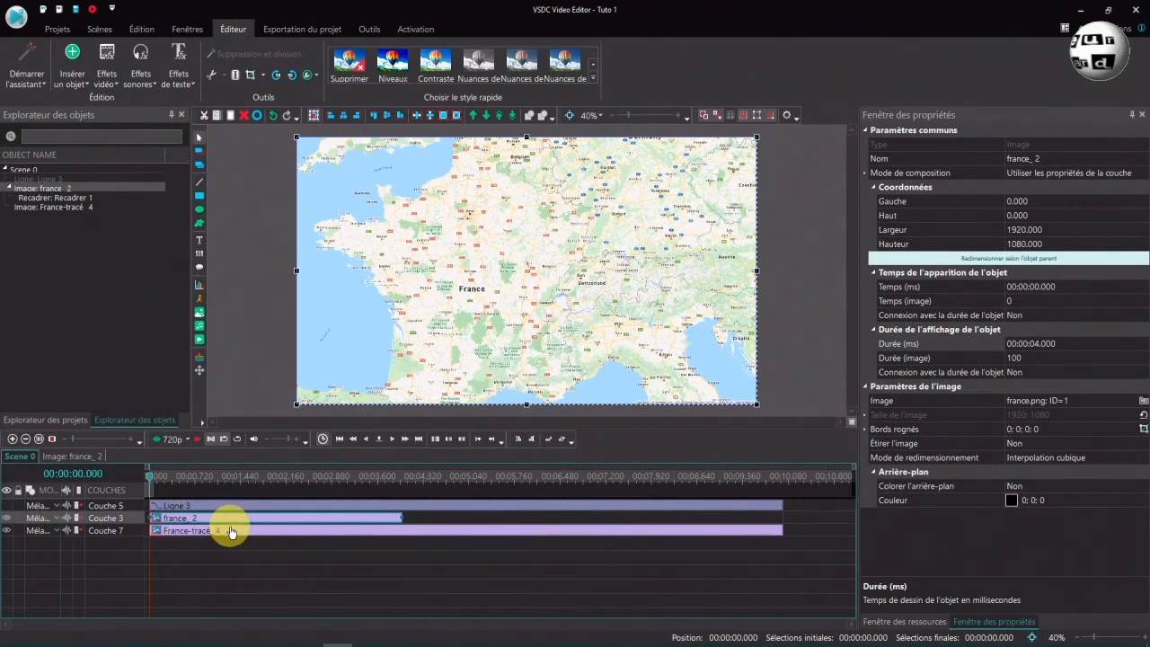
pyautogui.click(9, 533)
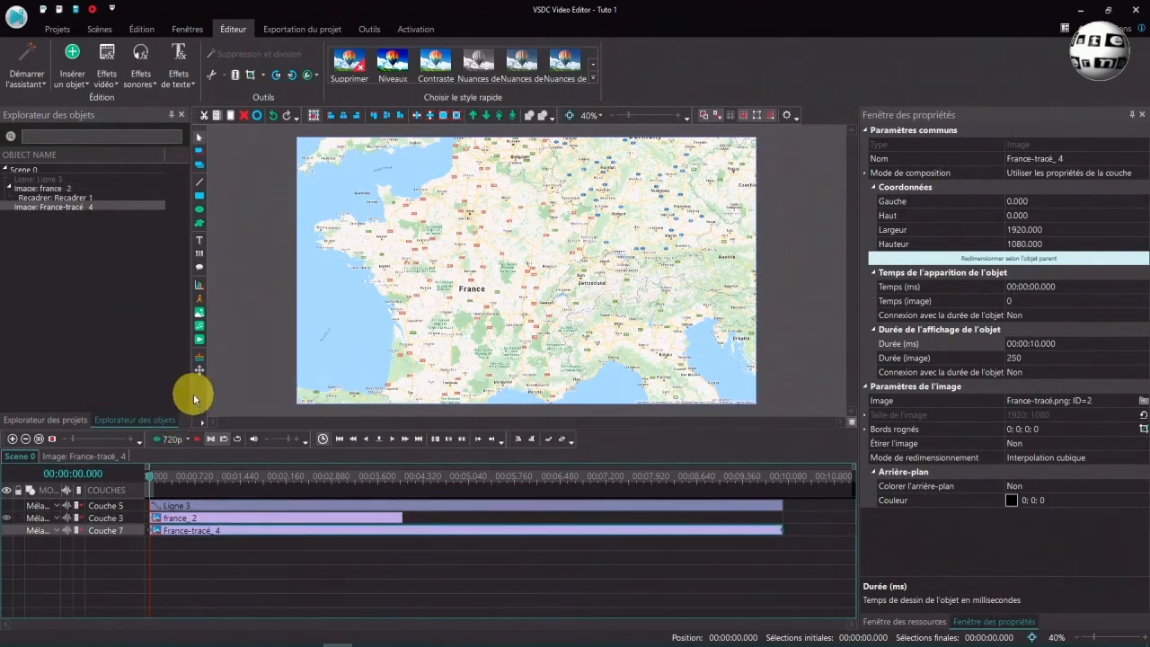
pyautogui.click(196, 443)
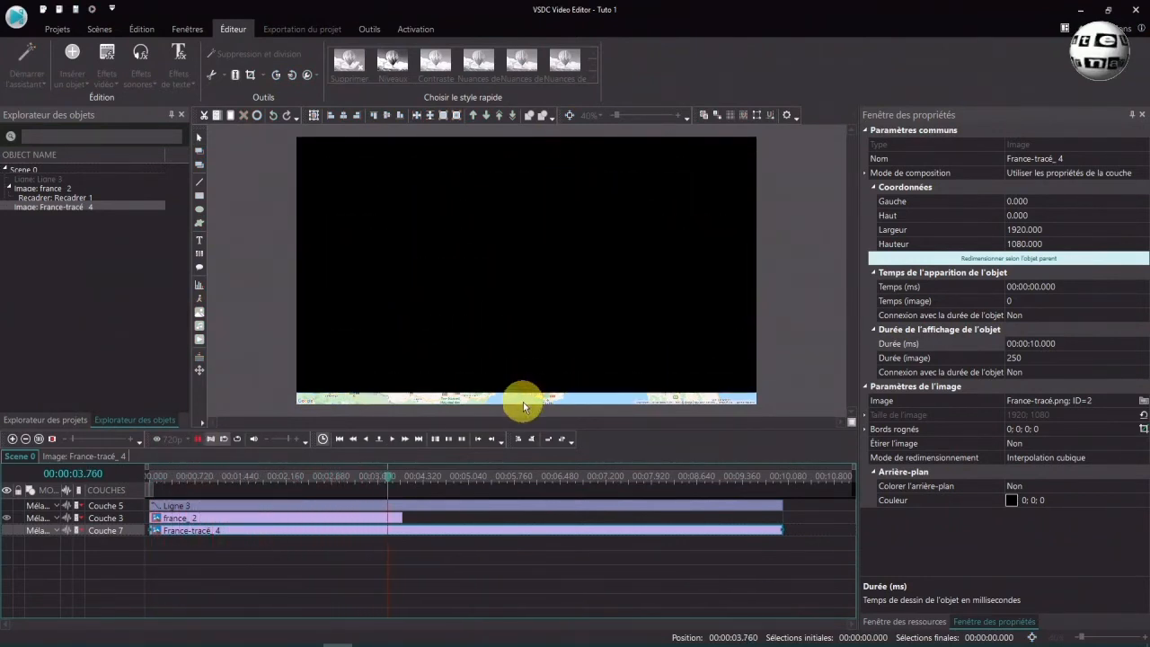
pyautogui.click(196, 439)
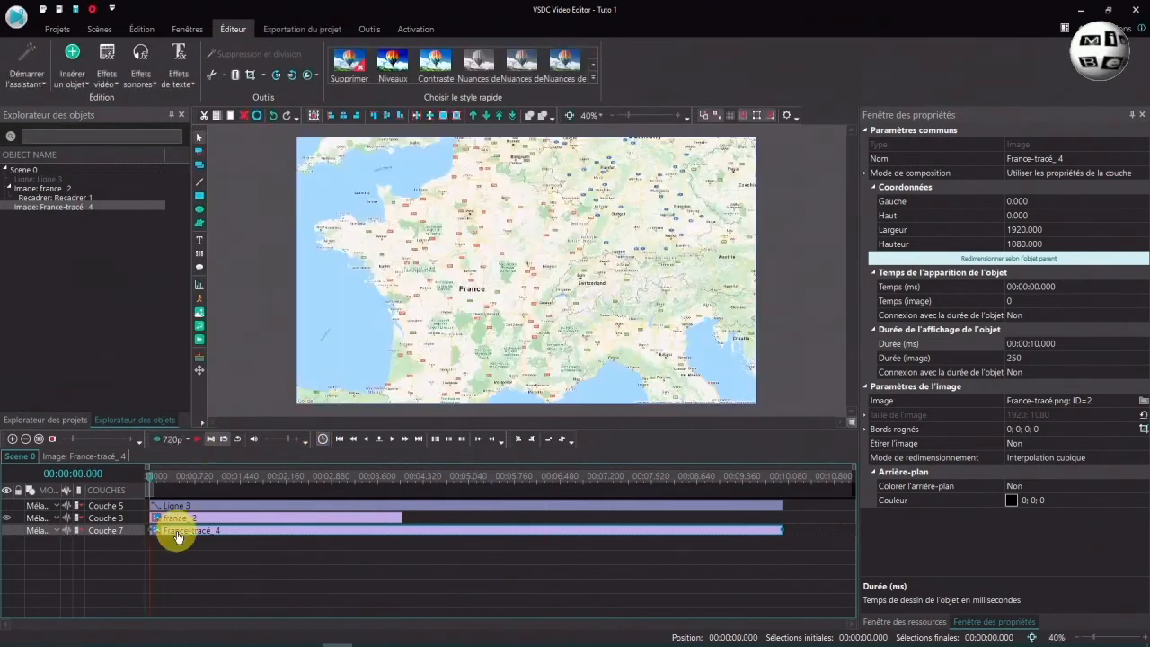
pyautogui.click(7, 533)
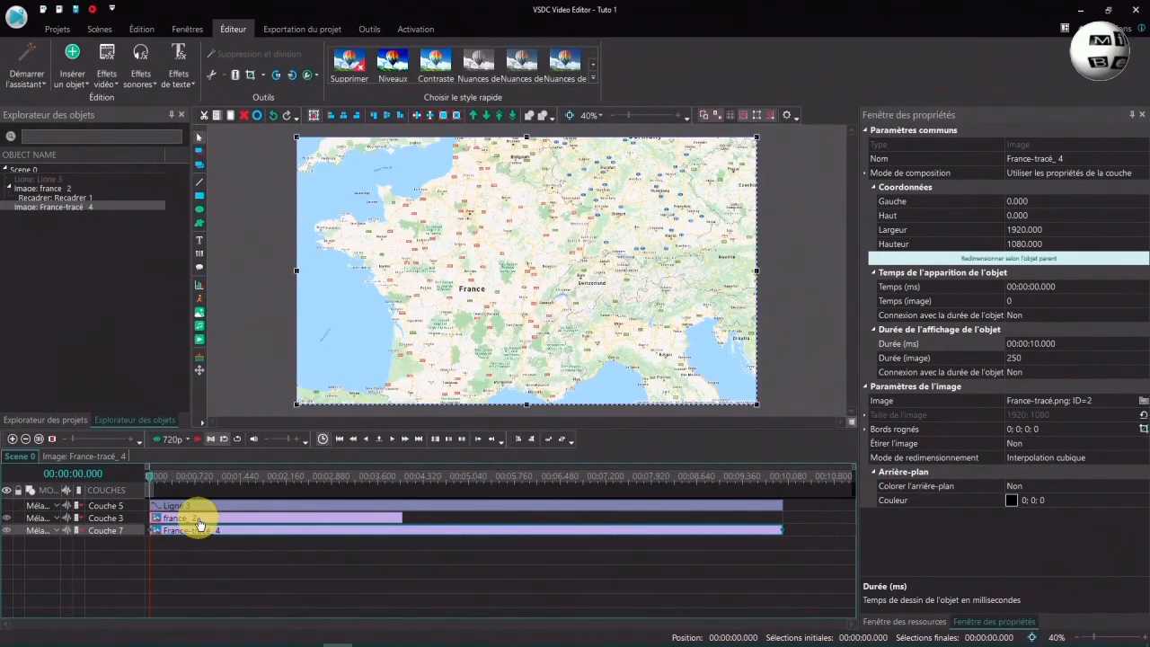
# Step: Preview Scene 0 with both the france_2 and France-tracé_4 layers visible
pyautogui.moveTo(199, 525)
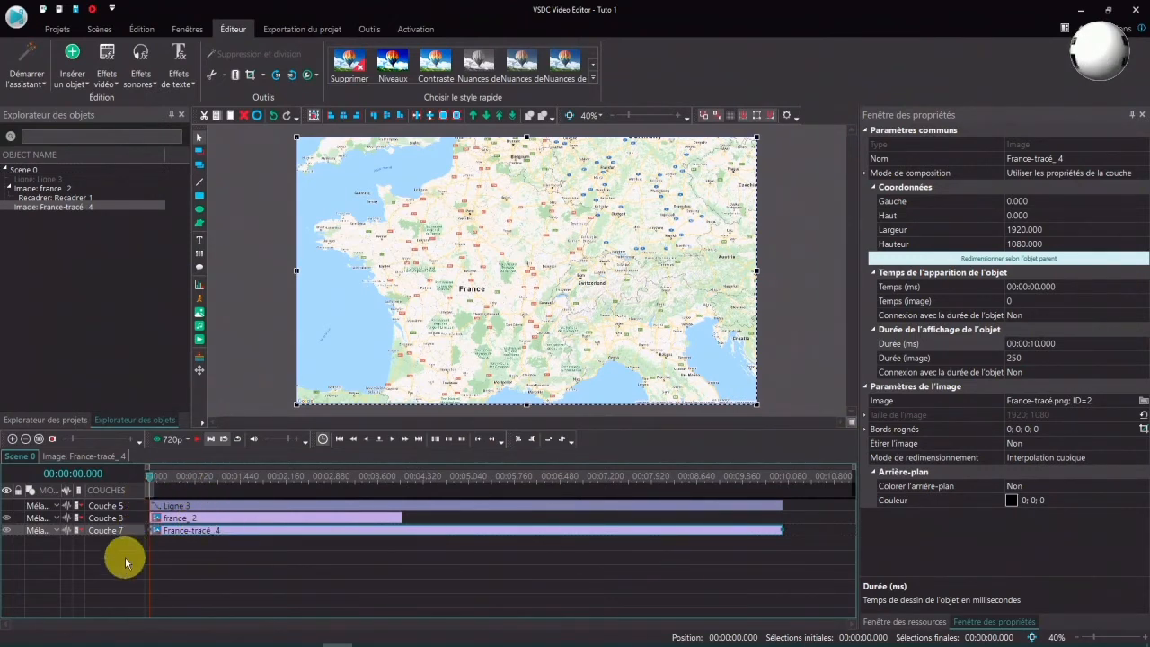
pyautogui.click(197, 439)
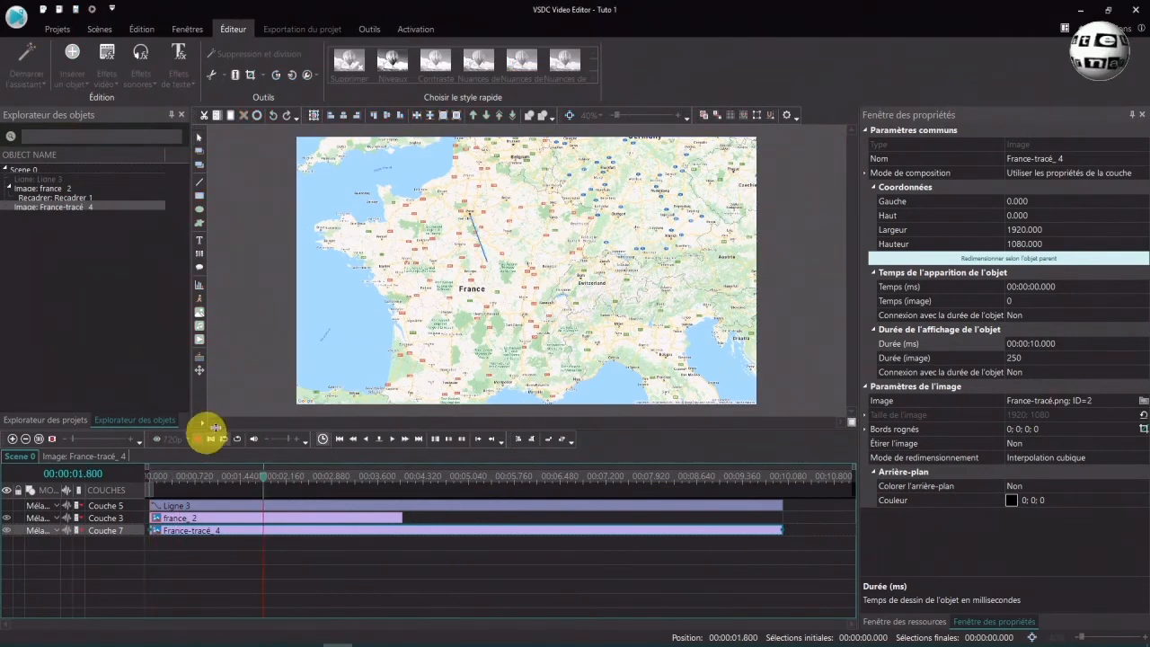
pyautogui.click(198, 439)
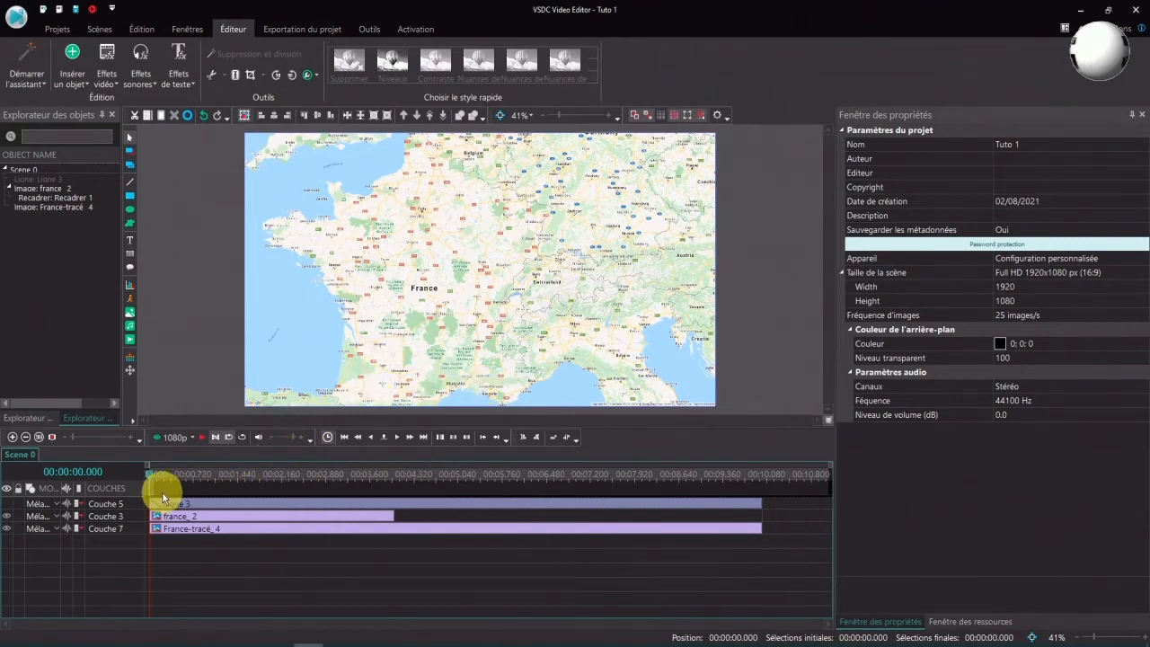
# Step: Place the playhead at 00:00:01.120, just before the blue route starts to appear at Paris
pyautogui.click(209, 473)
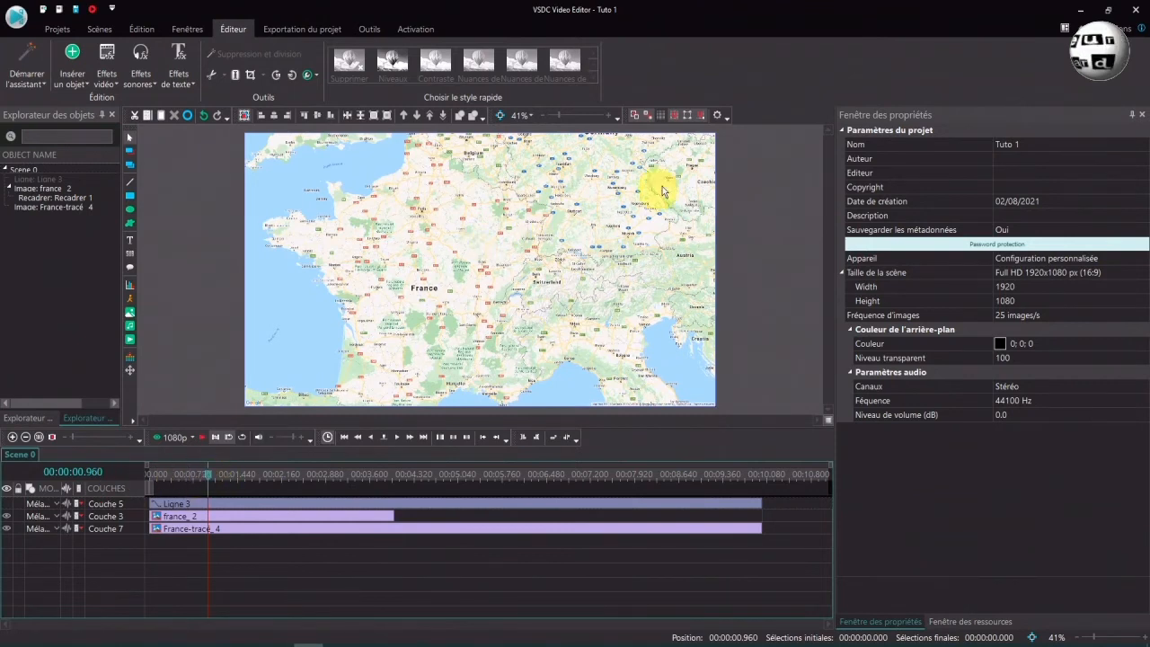
pyautogui.moveTo(558, 113); pyautogui.dragTo(570, 118)
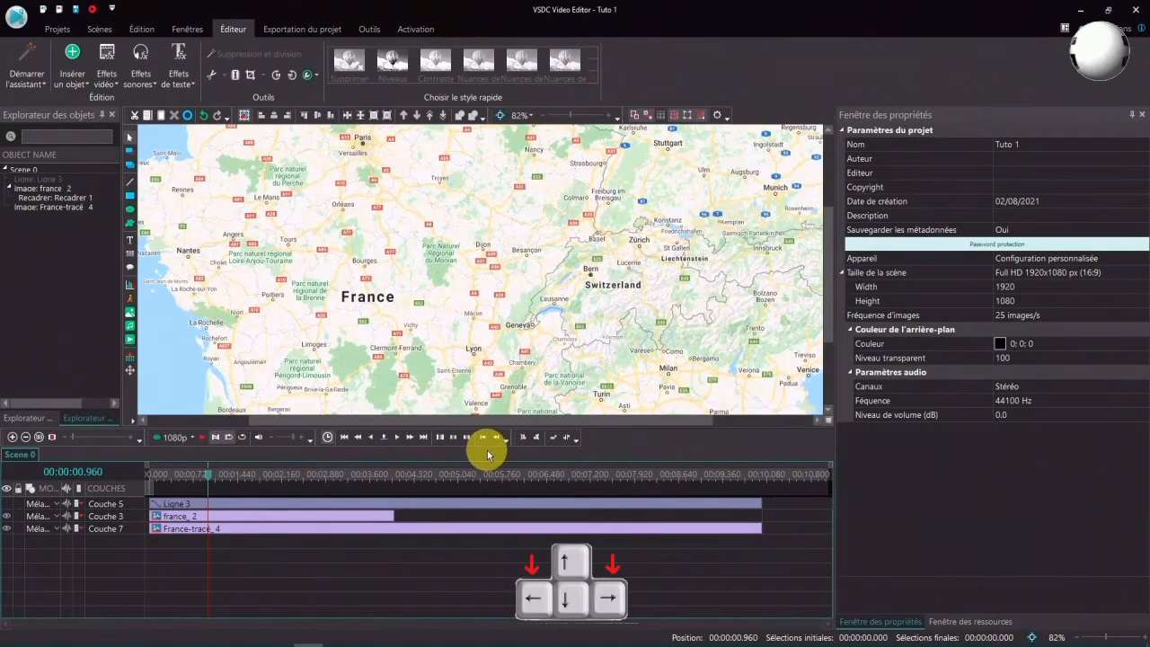
pyautogui.press('Right')
pyautogui.press('Right')
pyautogui.press('Right')
pyautogui.press('Right')
pyautogui.press('Right')
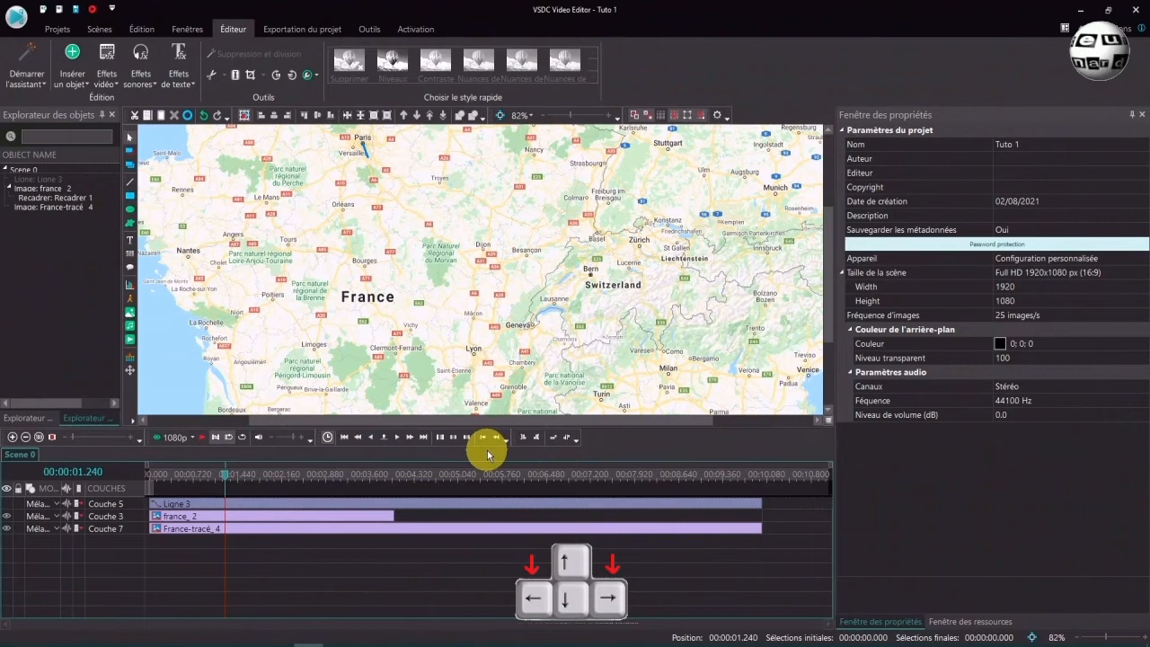
pyautogui.press('Left')
pyautogui.press('Left')
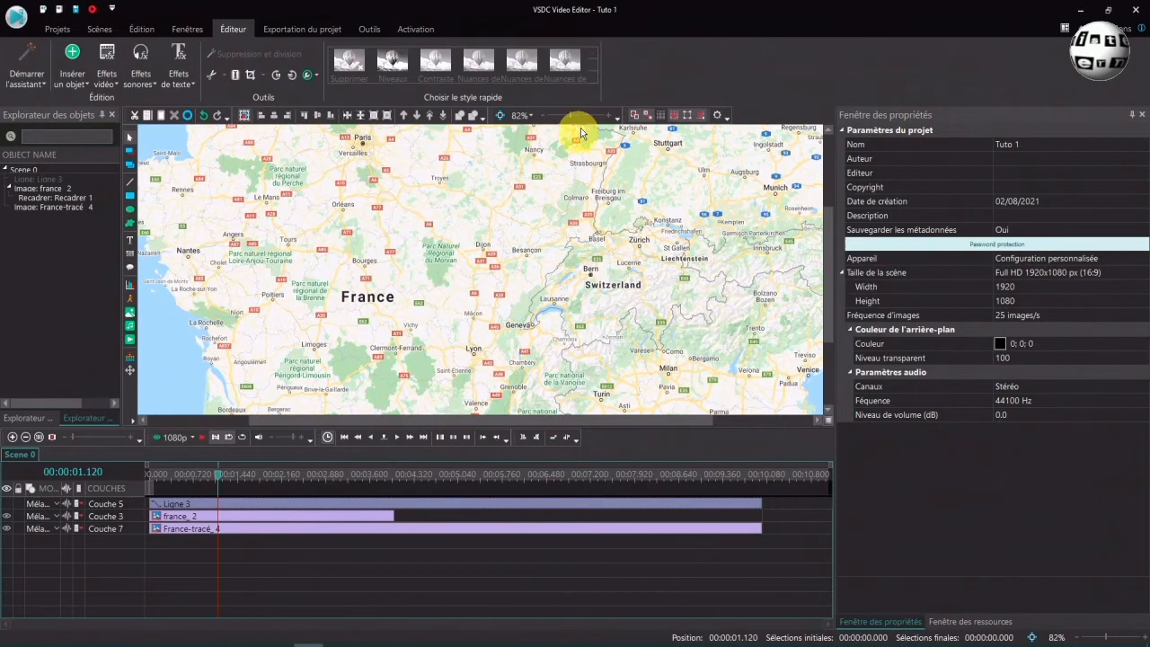
pyautogui.moveTo(570, 115); pyautogui.dragTo(560, 113)
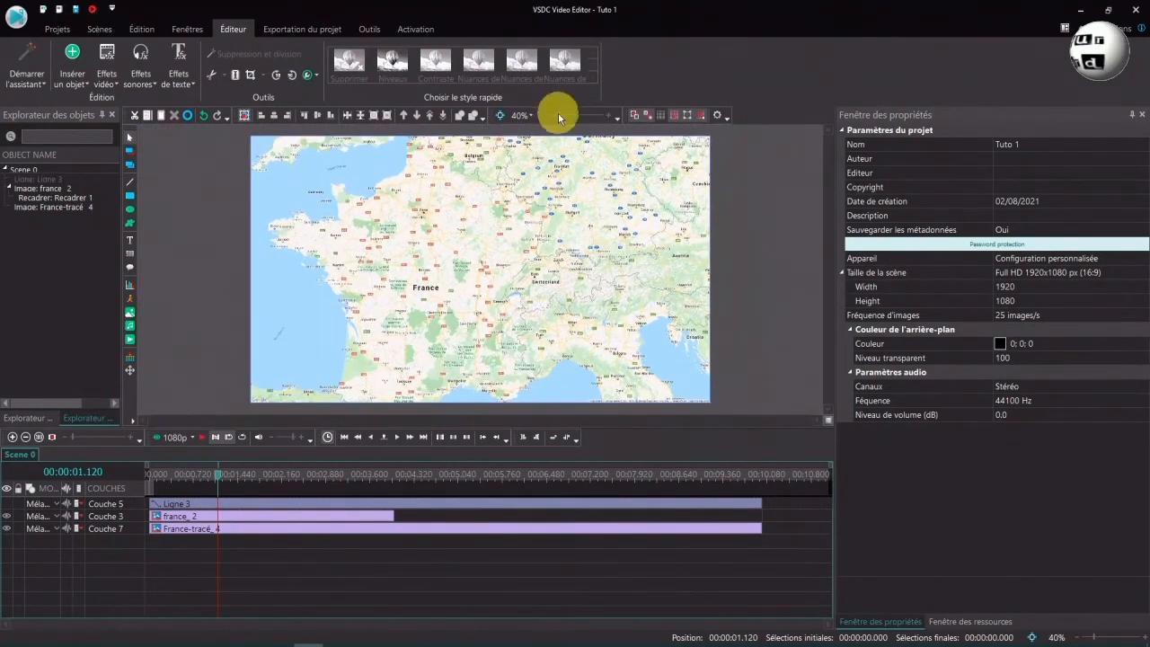
# Step: Insert the Avion 1.png image from the cursor position on an added layer
pyautogui.click(128, 314)
pyautogui.click(140, 106)
pyautogui.click(497, 315)
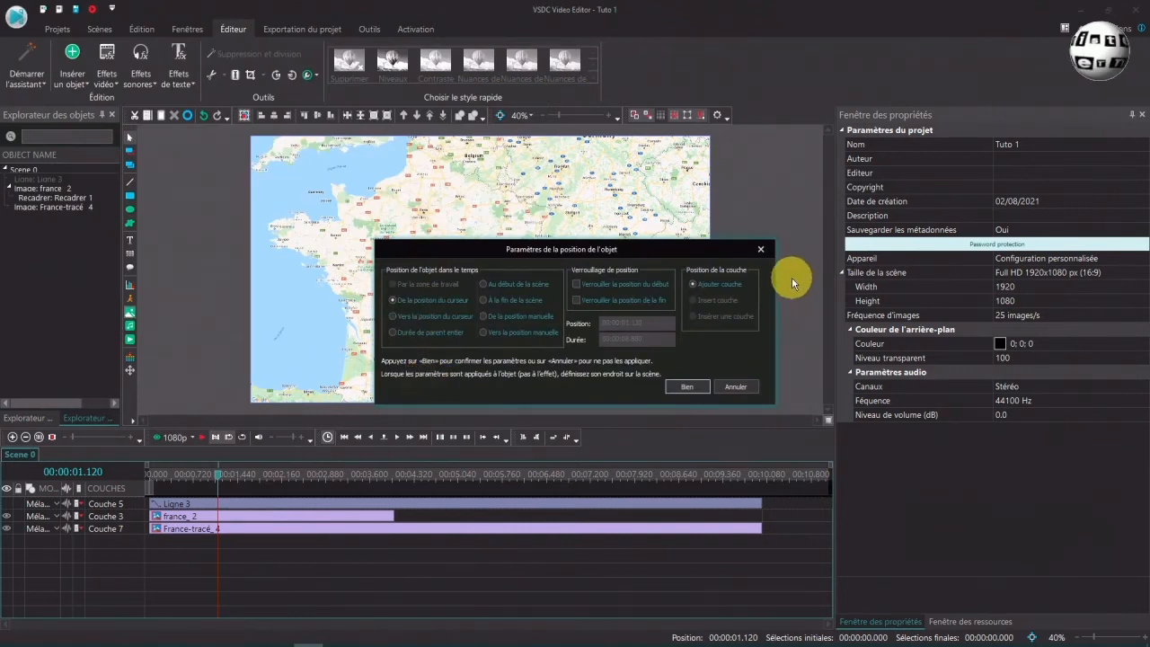
pyautogui.click(681, 389)
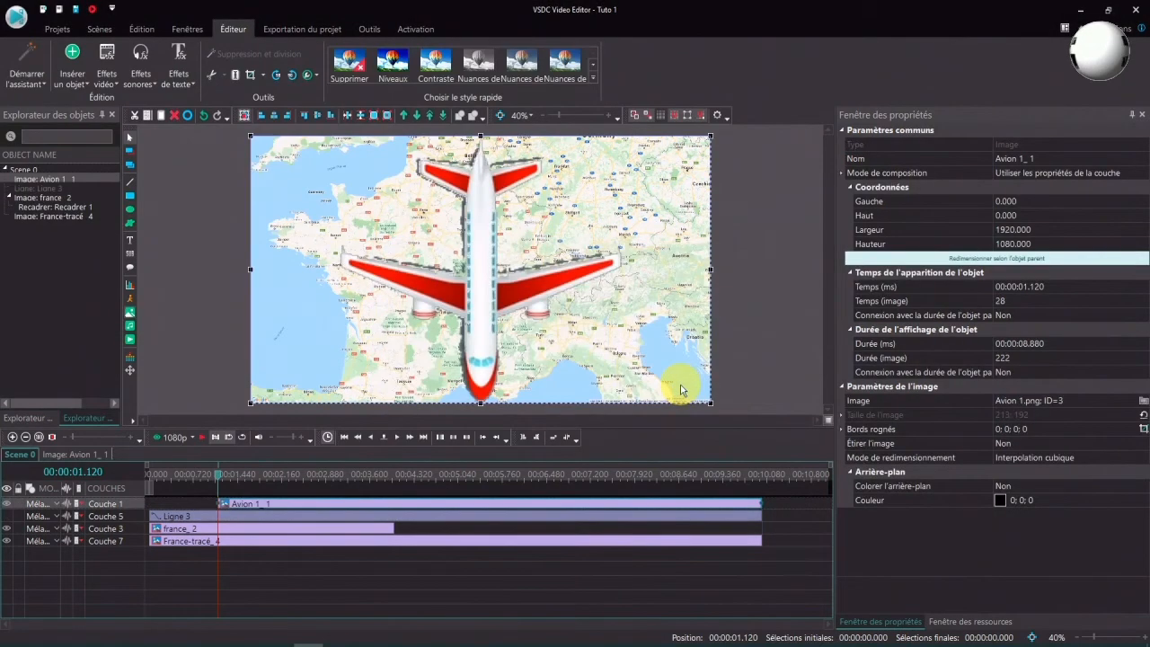
# Step: Shrink the airplane to about 160 × 136 px, place it just above the France label, and show the Ligne 3 layer
pyautogui.moveTo(707, 137); pyautogui.dragTo(293, 369)
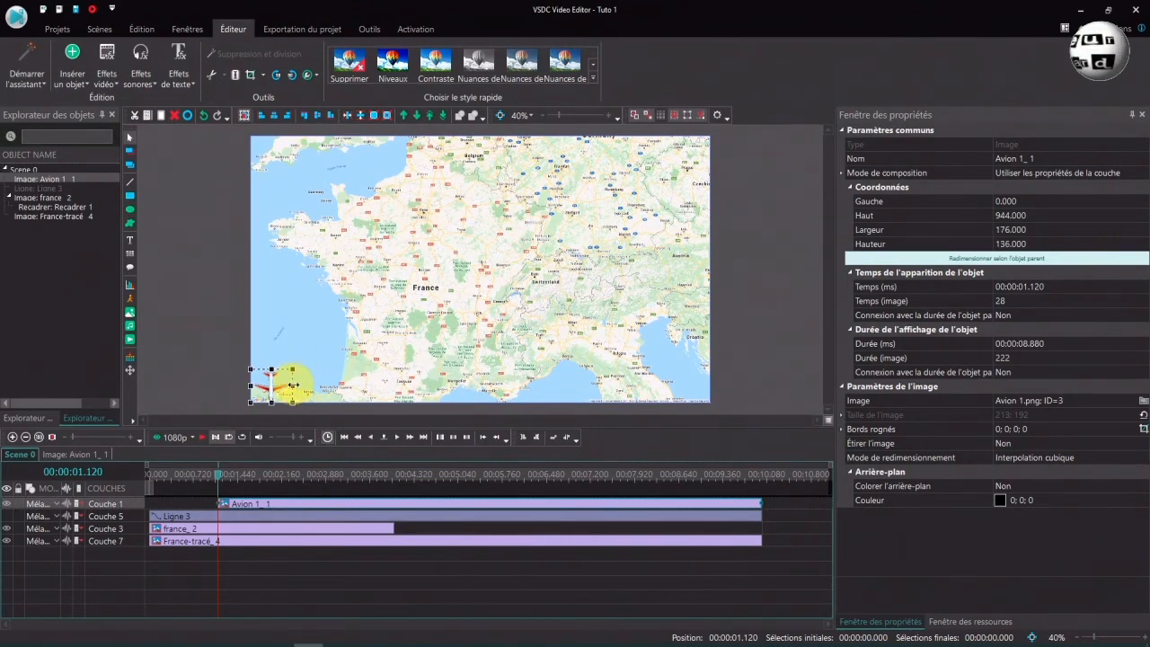
pyautogui.moveTo(292, 384); pyautogui.dragTo(444, 265)
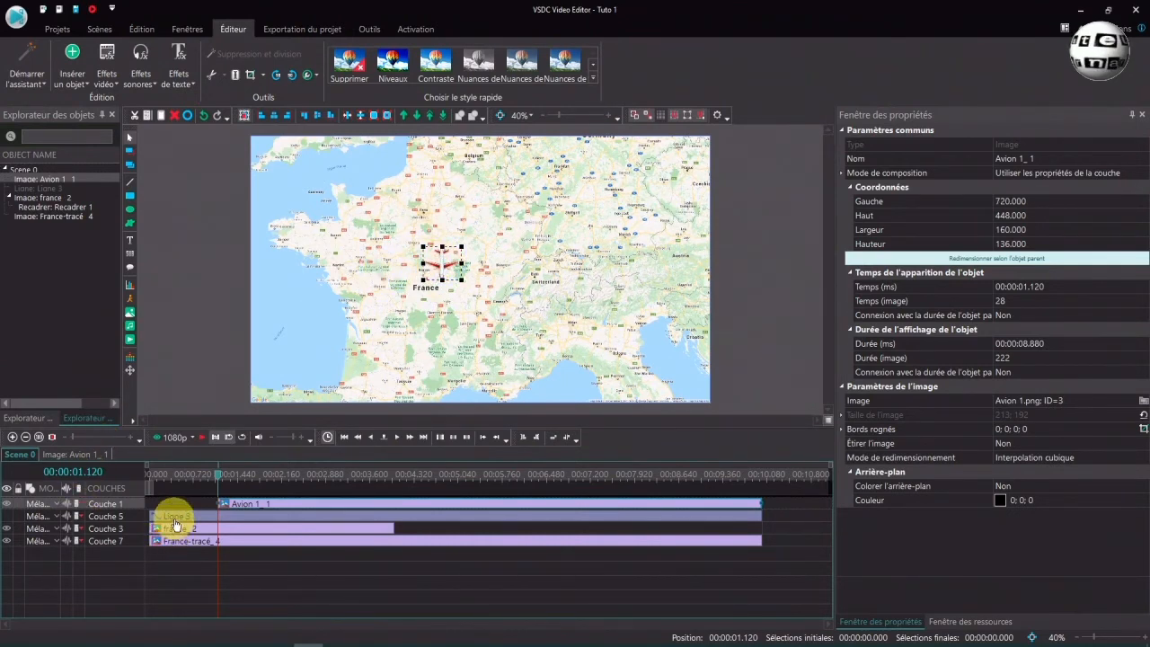
pyautogui.click(11, 515)
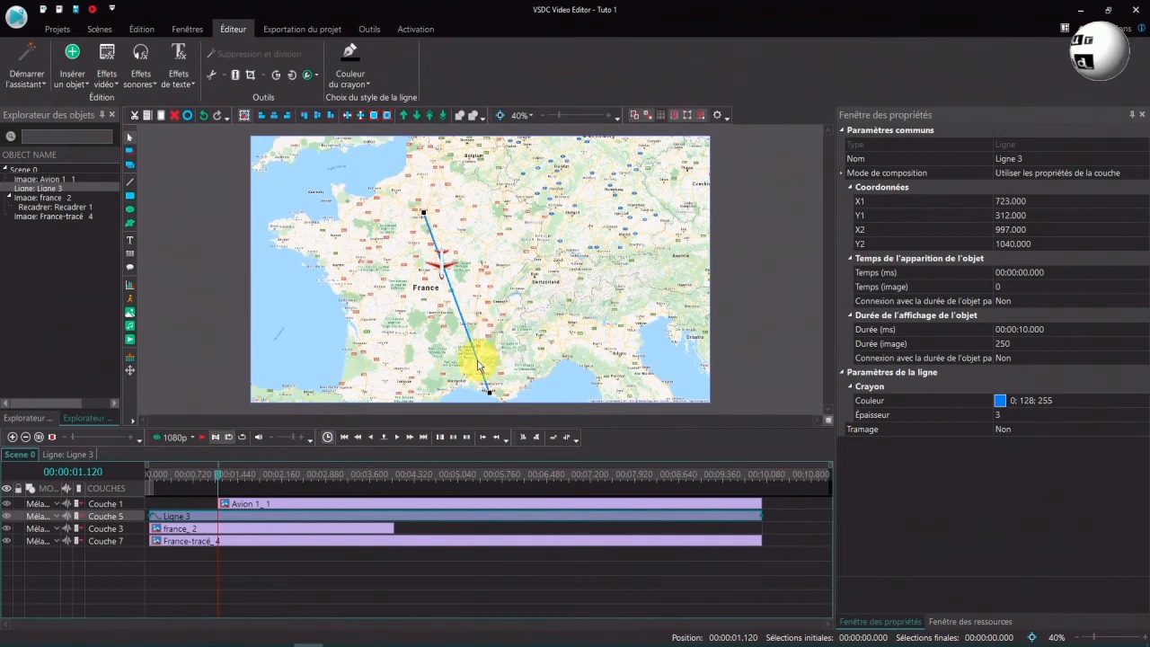
# Step: Add a Rotation effect to the Avion 1_1 image, lasting the whole duration of its parent
pyautogui.click(284, 503)
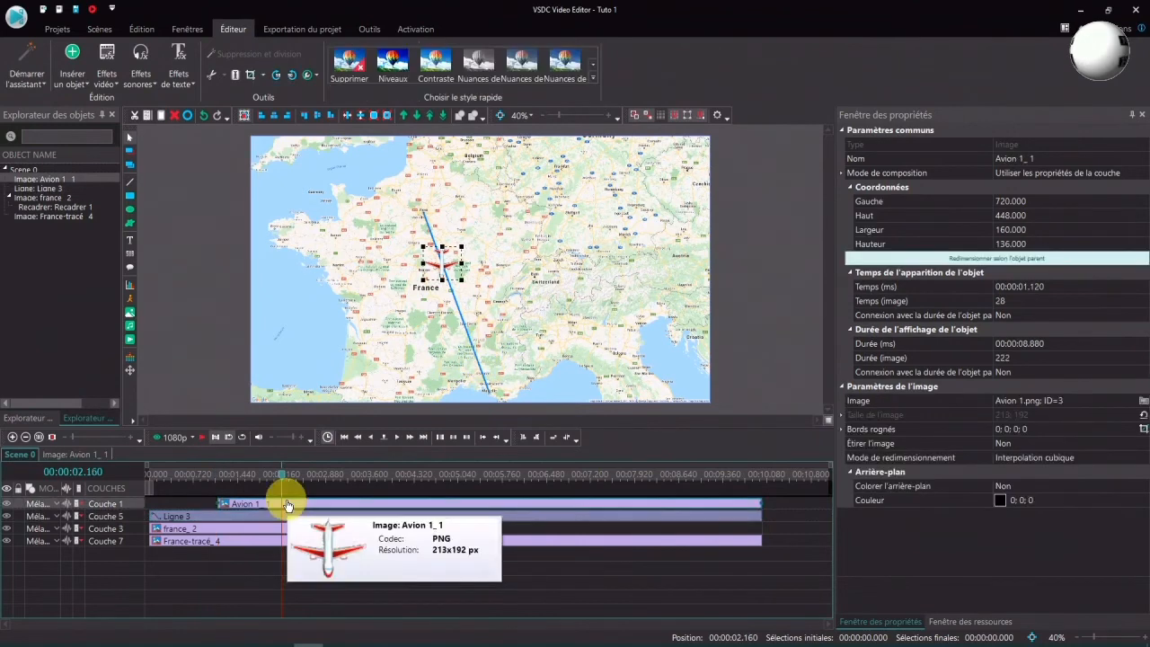
pyautogui.click(109, 55)
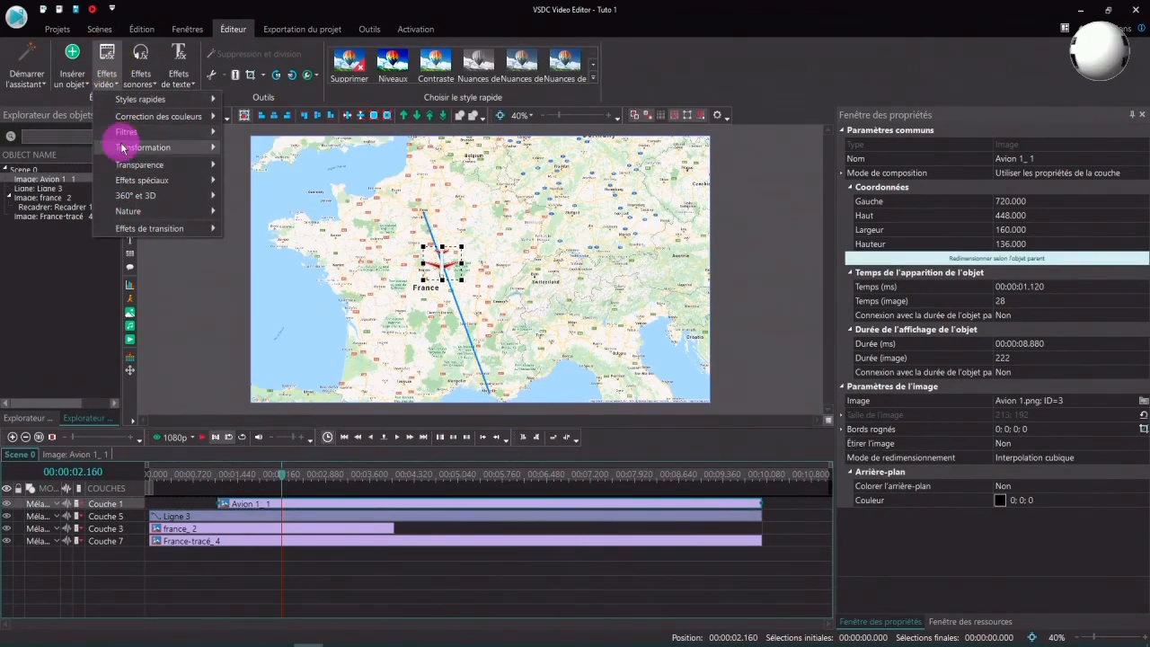
pyautogui.moveTo(135, 148)
pyautogui.click(253, 206)
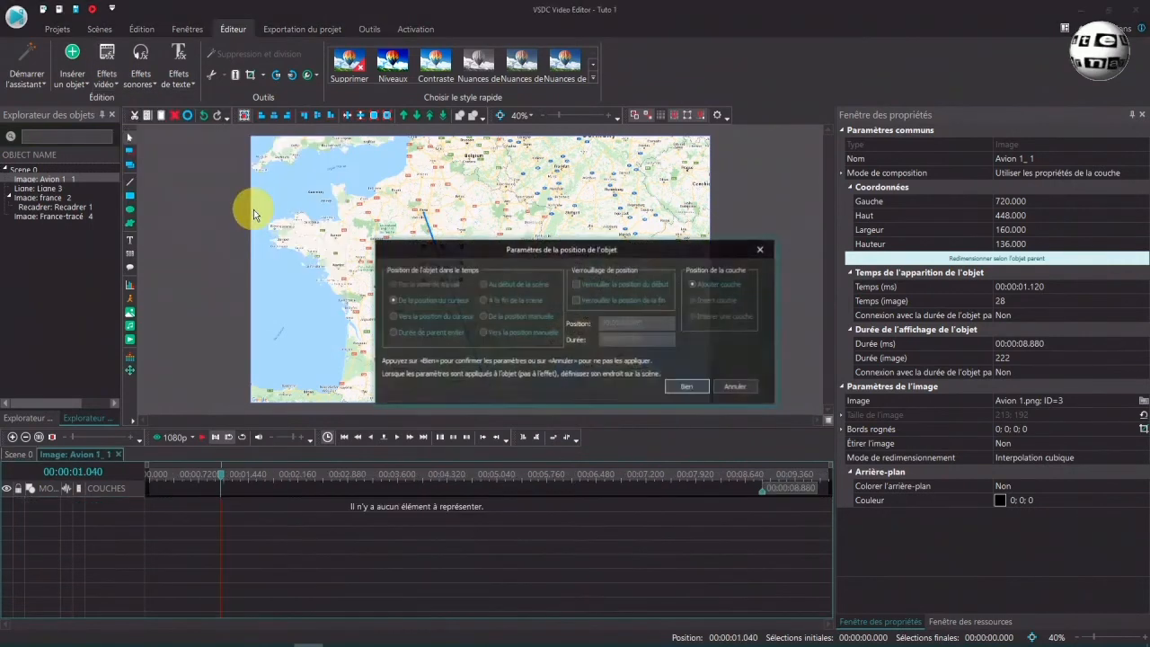
pyautogui.click(463, 331)
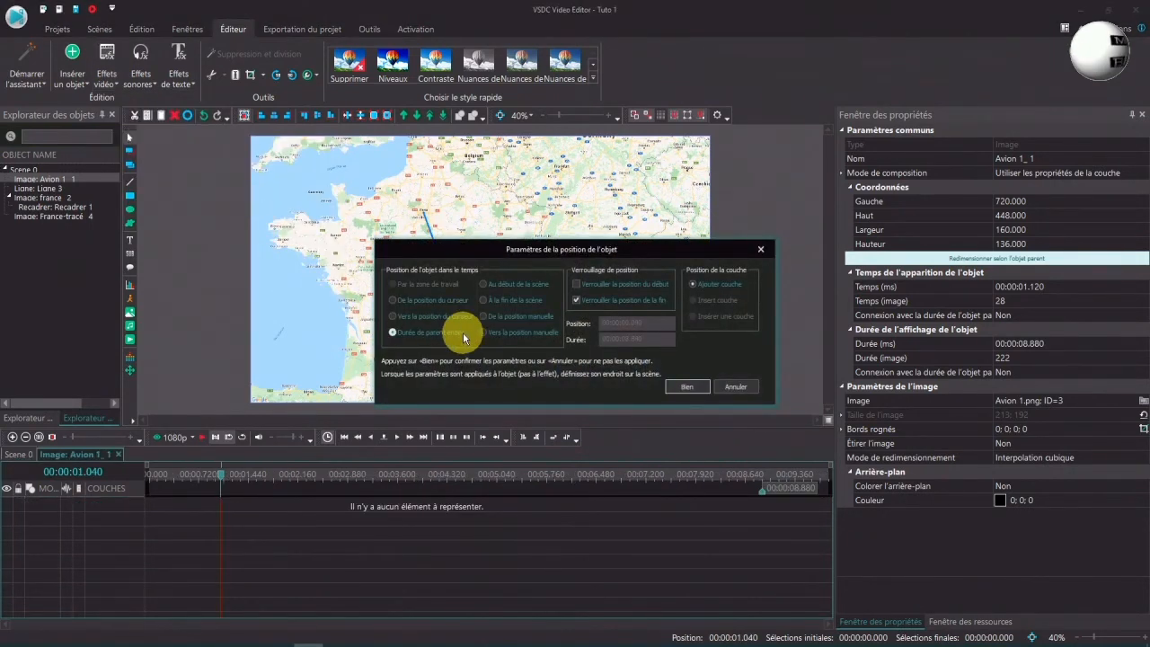
pyautogui.click(695, 387)
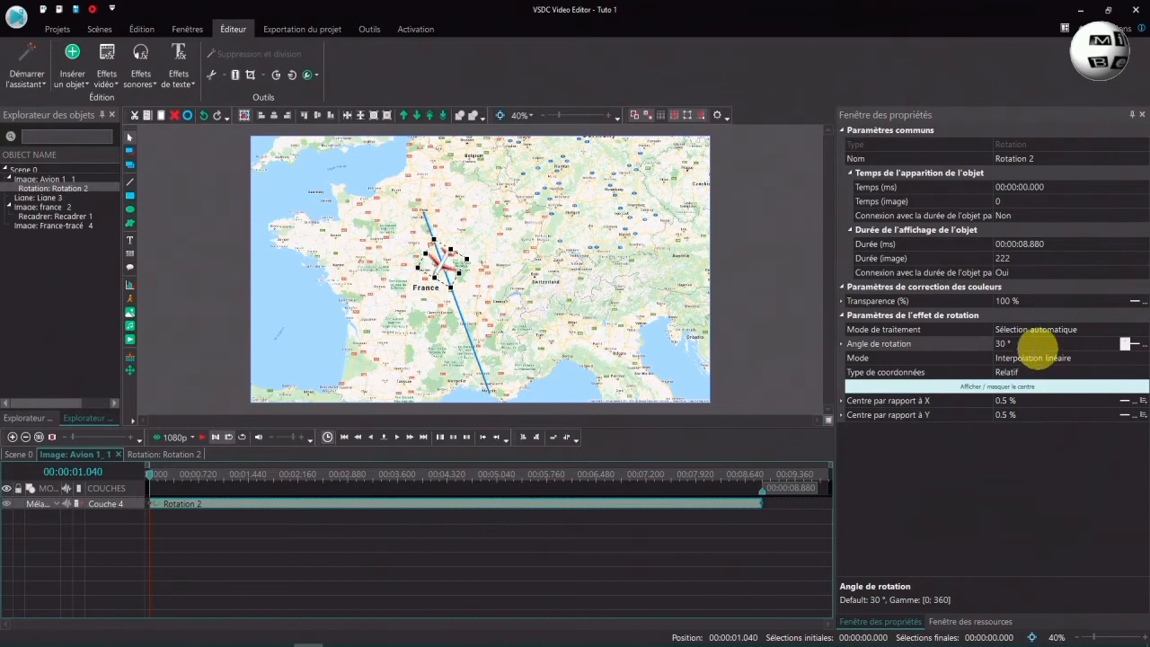
# Step: Set the airplane's rotation angle to 338° so it aligns with the blue line, and return the playhead to the start
pyautogui.click(1126, 342)
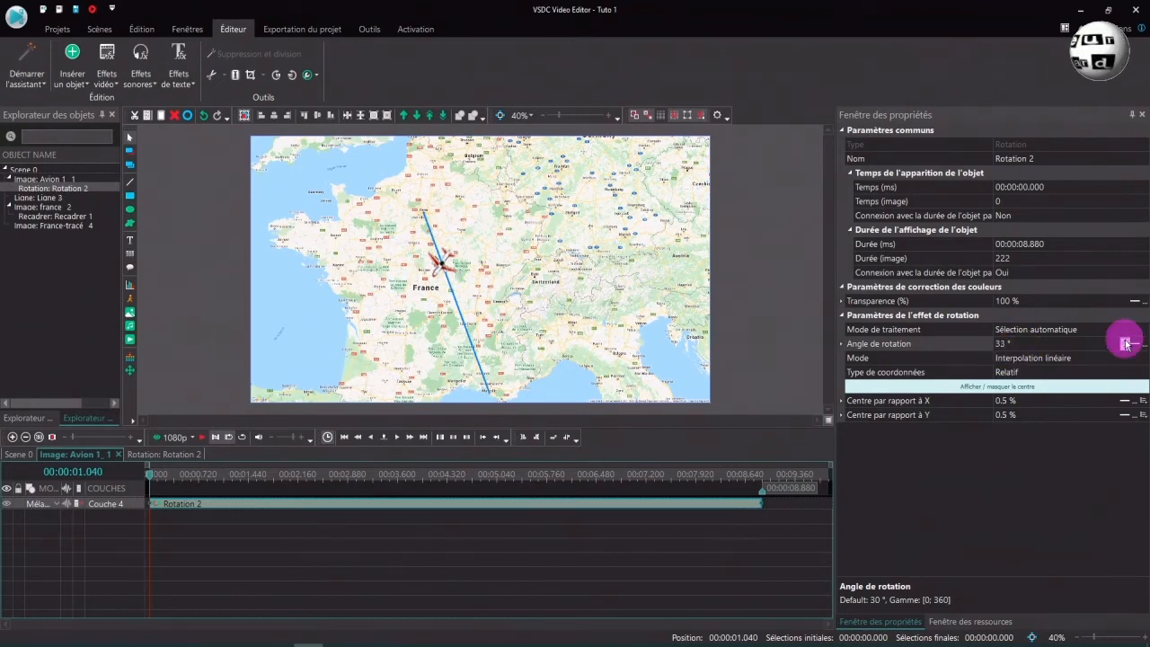
pyautogui.moveTo(1126, 342); pyautogui.dragTo(1126, 344)
pyautogui.click(1124, 343)
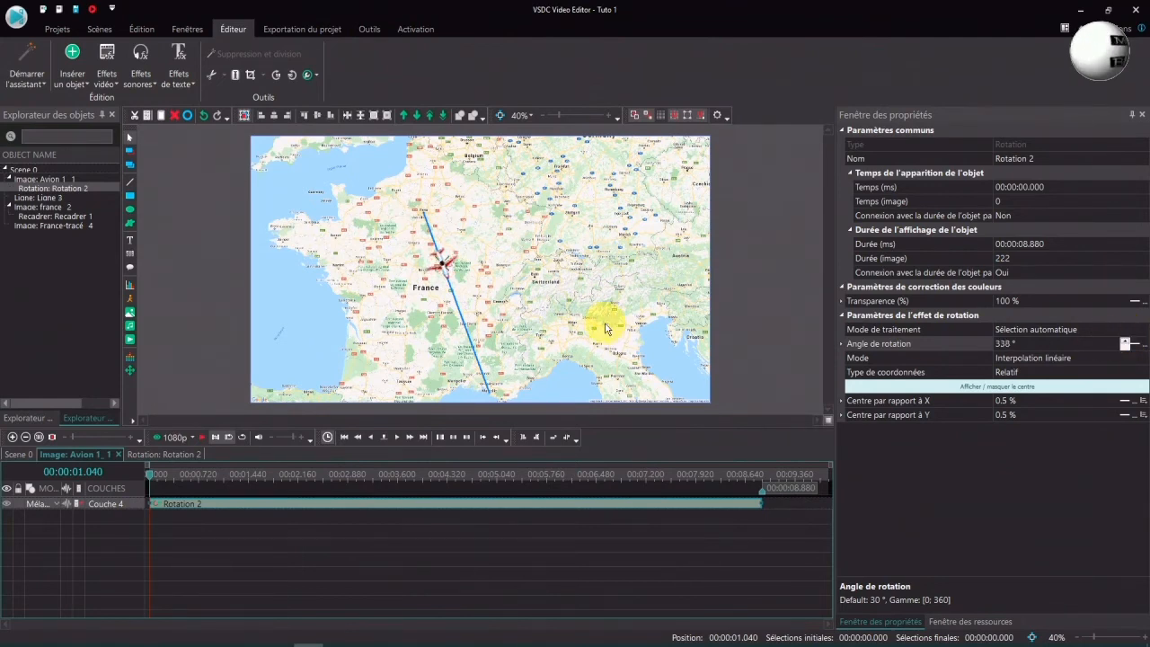
pyautogui.click(344, 437)
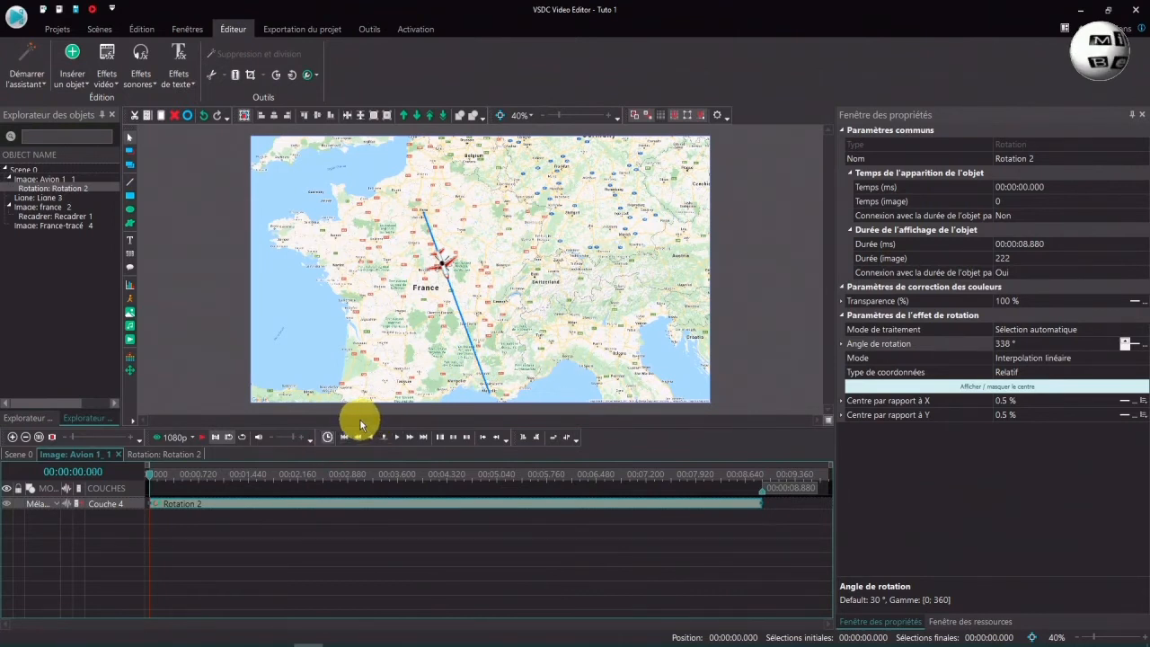
# Step: In Scene 0, move the airplane onto Paris at about 640, 240, and hide the Ligne 3 layer
pyautogui.click(18, 454)
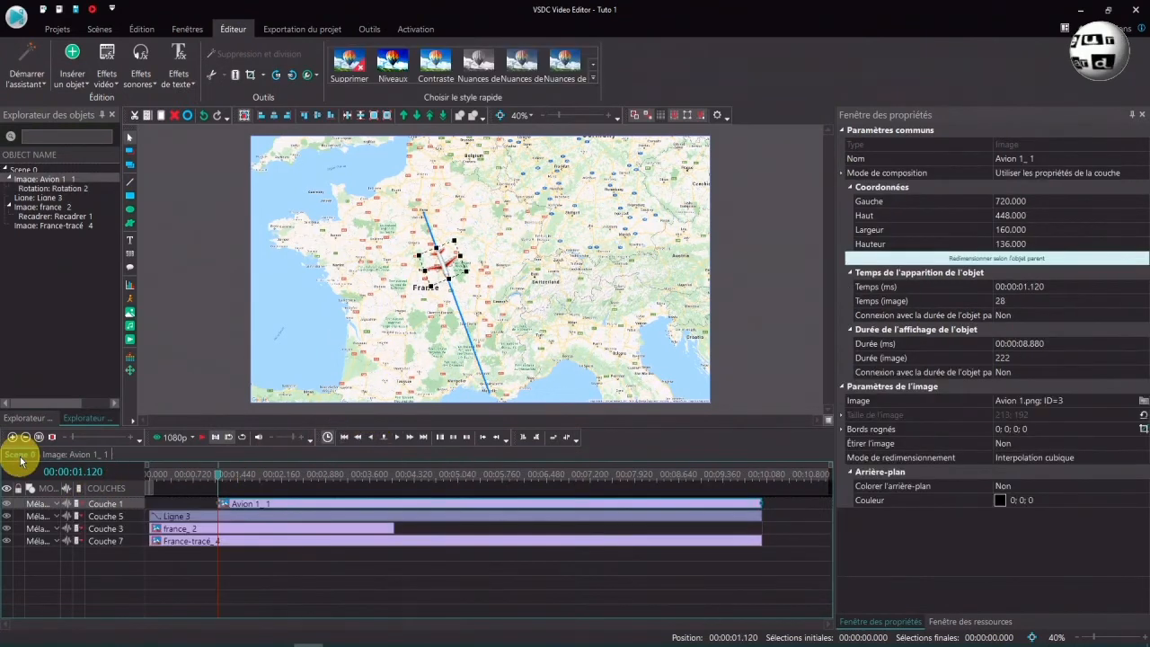
pyautogui.moveTo(446, 267); pyautogui.dragTo(423, 210)
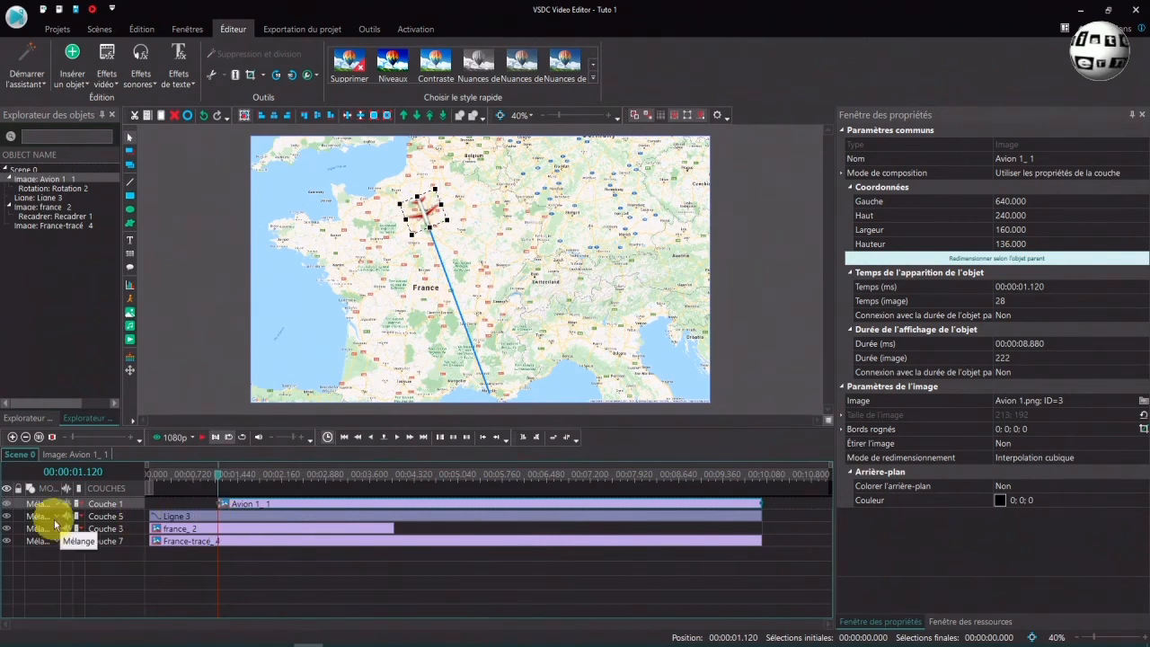
pyautogui.click(7, 517)
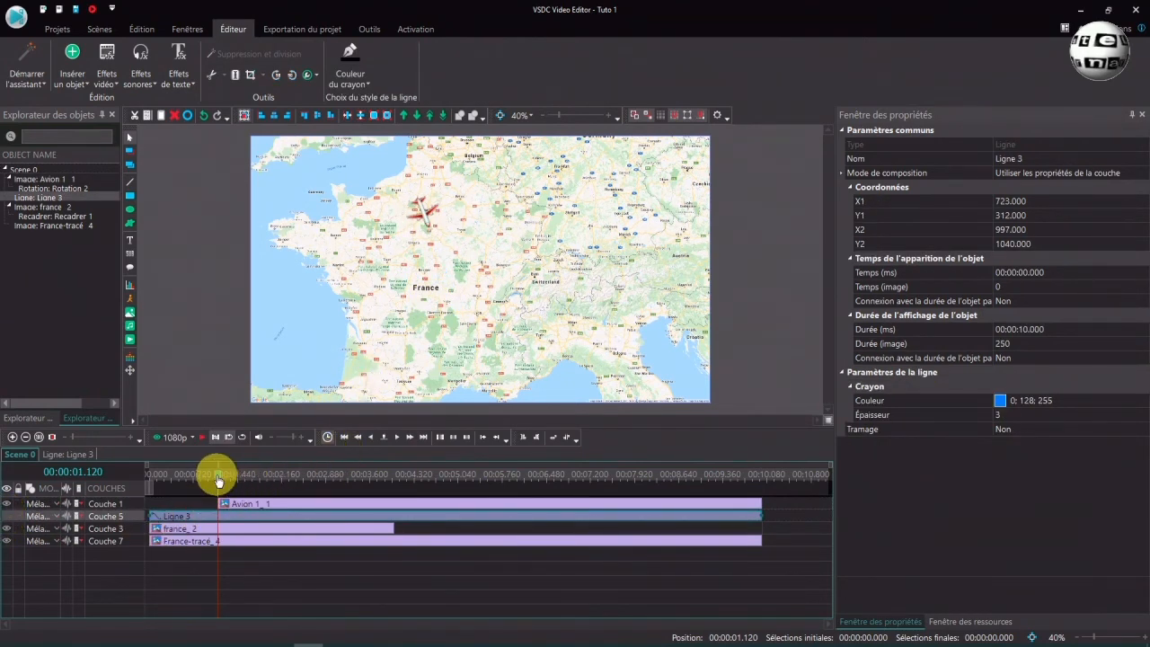
# Step: Place the playhead at 00:00:03.800, where the blue route reaches Marseille
pyautogui.moveTo(218, 480); pyautogui.dragTo(379, 478)
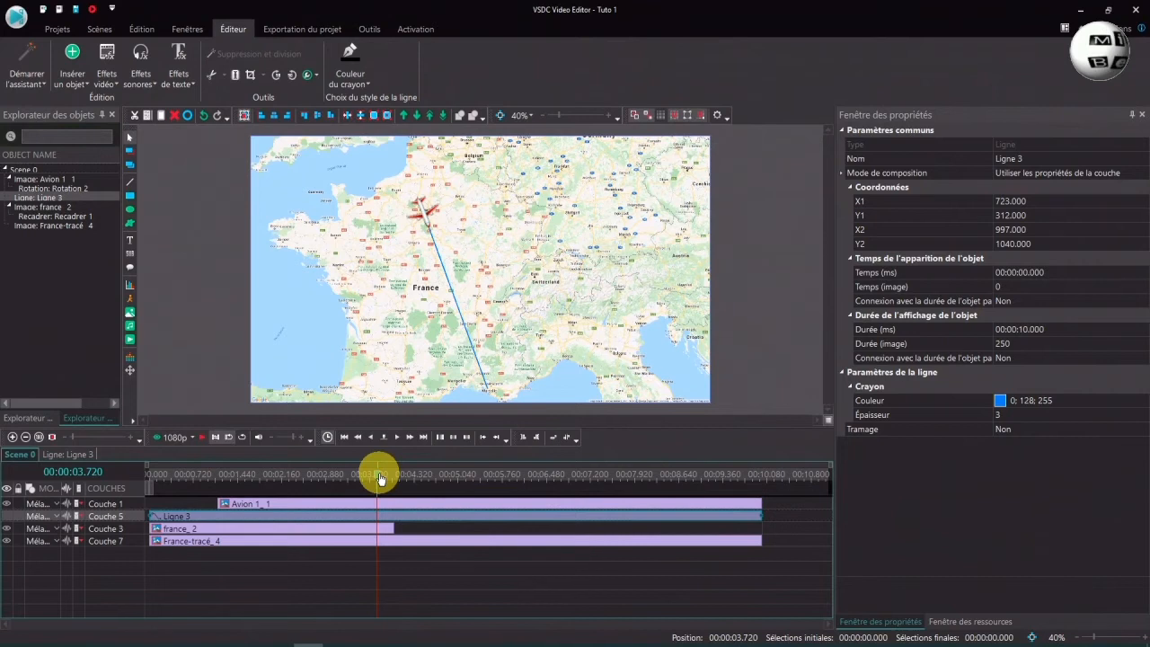
pyautogui.scroll(5, 557, 115)
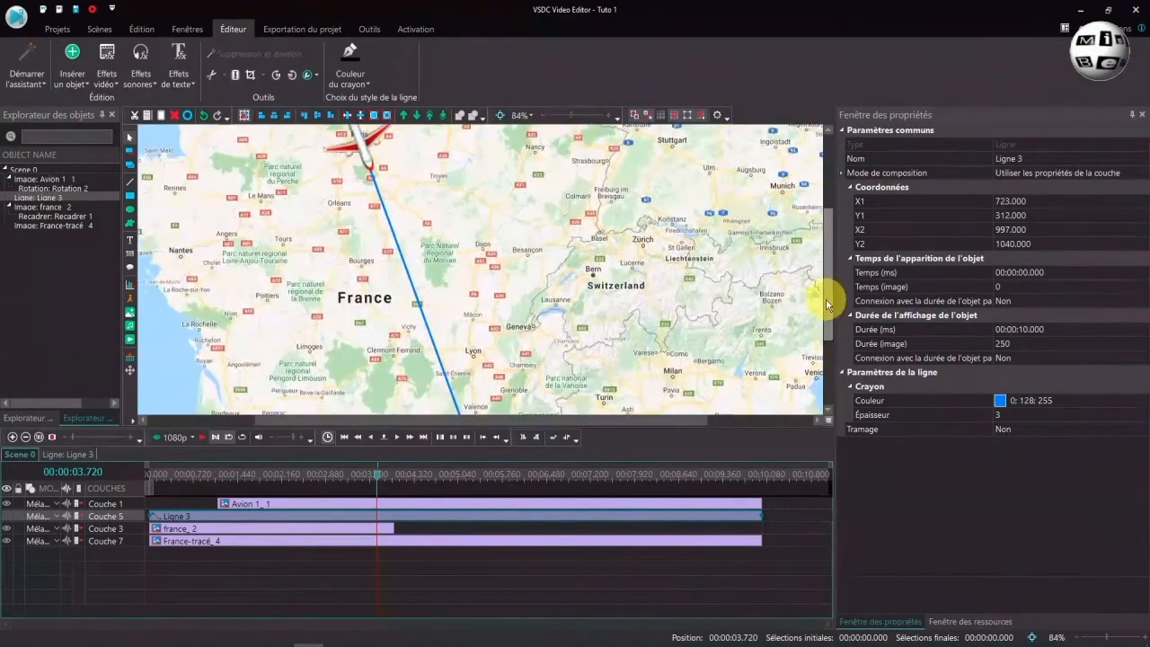
pyautogui.moveTo(827, 305); pyautogui.dragTo(827, 380)
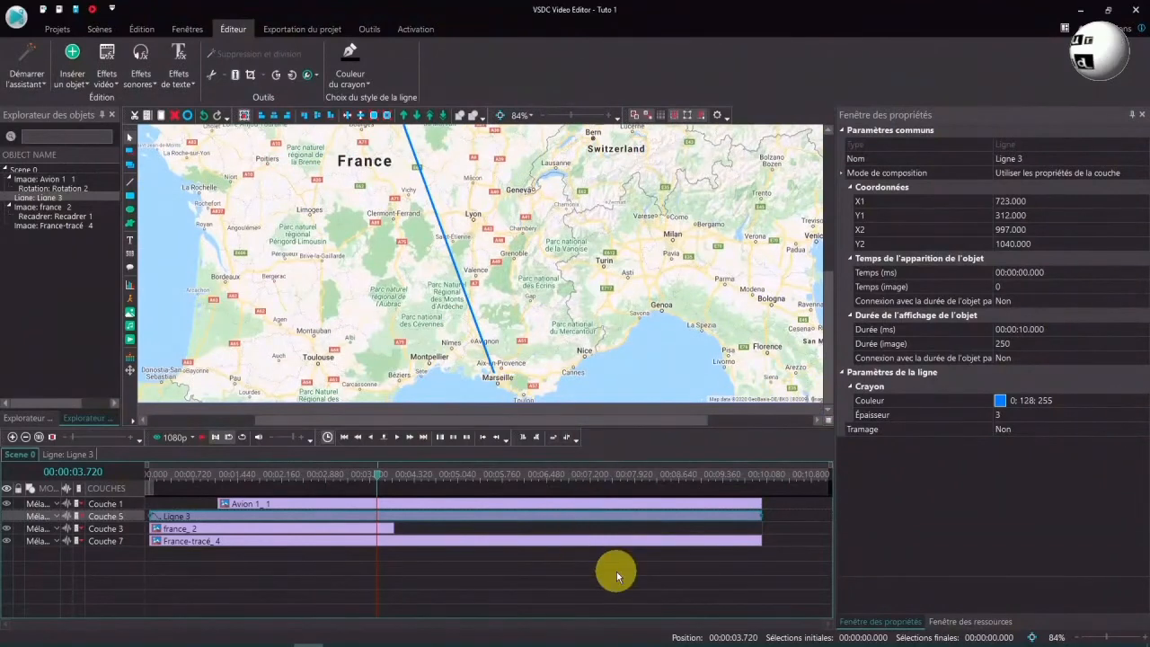
pyautogui.press('Right')
pyautogui.press('Right')
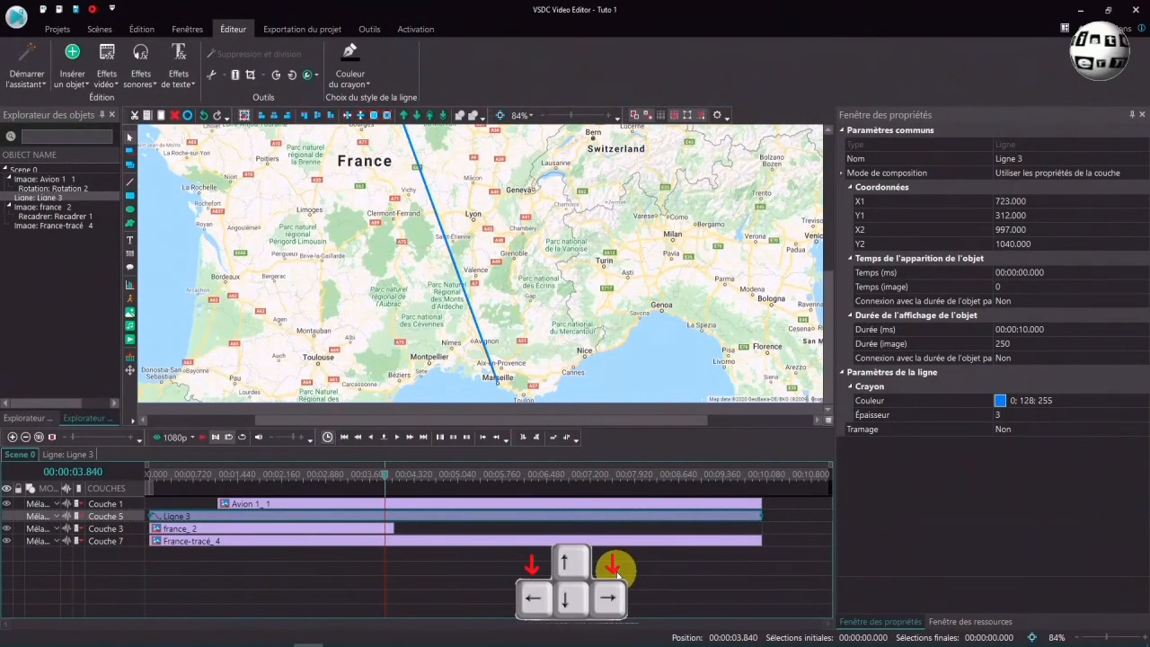
pyautogui.press('Left')
pyautogui.press('Left')
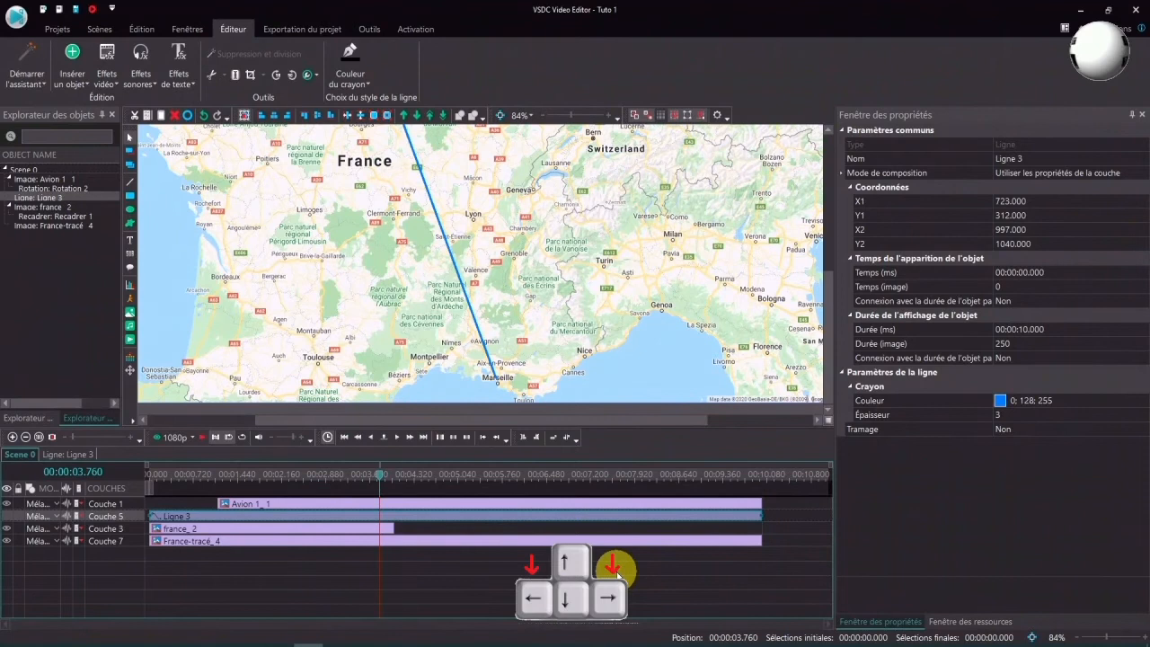
pyautogui.press('Right')
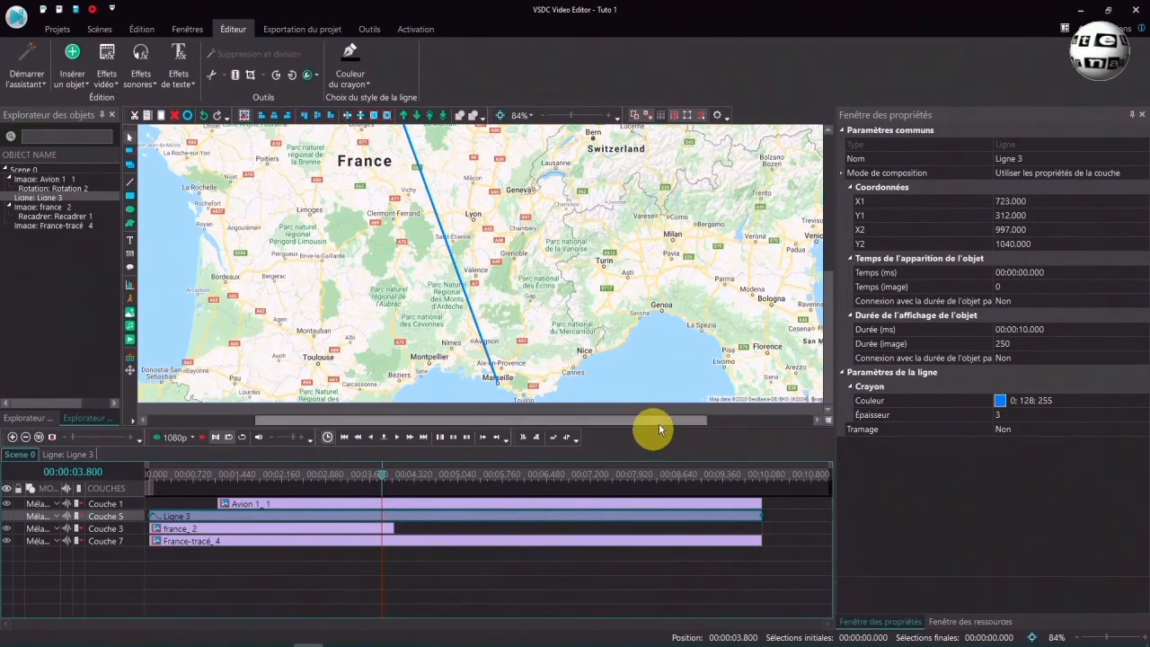
pyautogui.moveTo(569, 119); pyautogui.dragTo(557, 113)
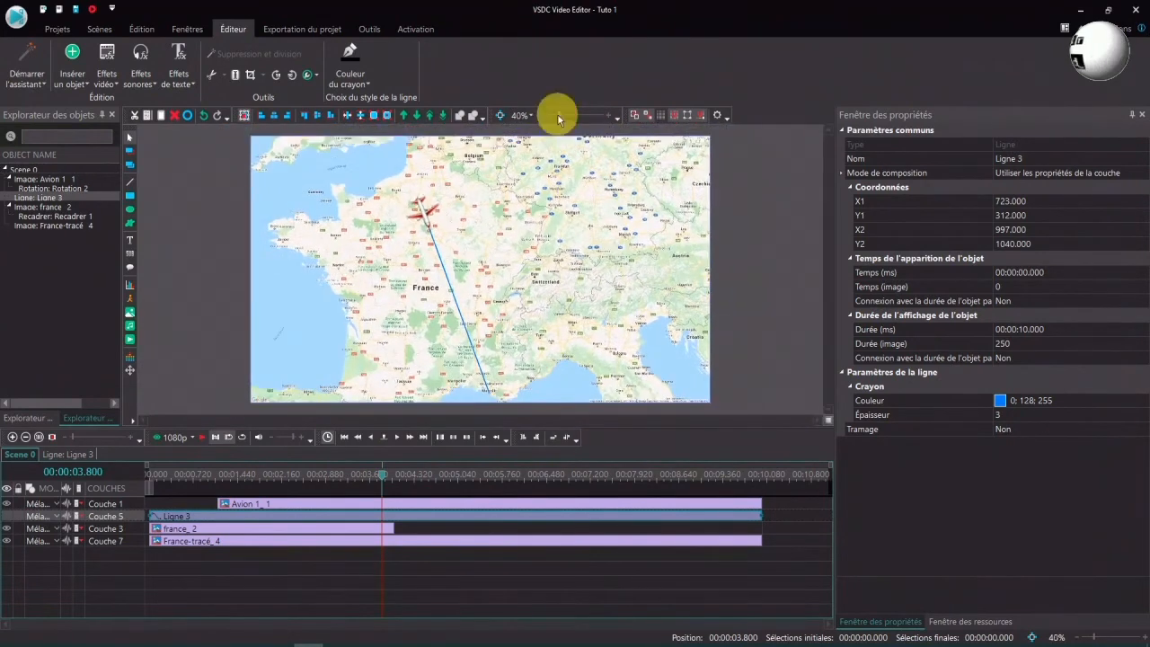
# Step: Add a red marker at 00:00:03.800 with its visibility set to the whole timeline
pyautogui.click(385, 438)
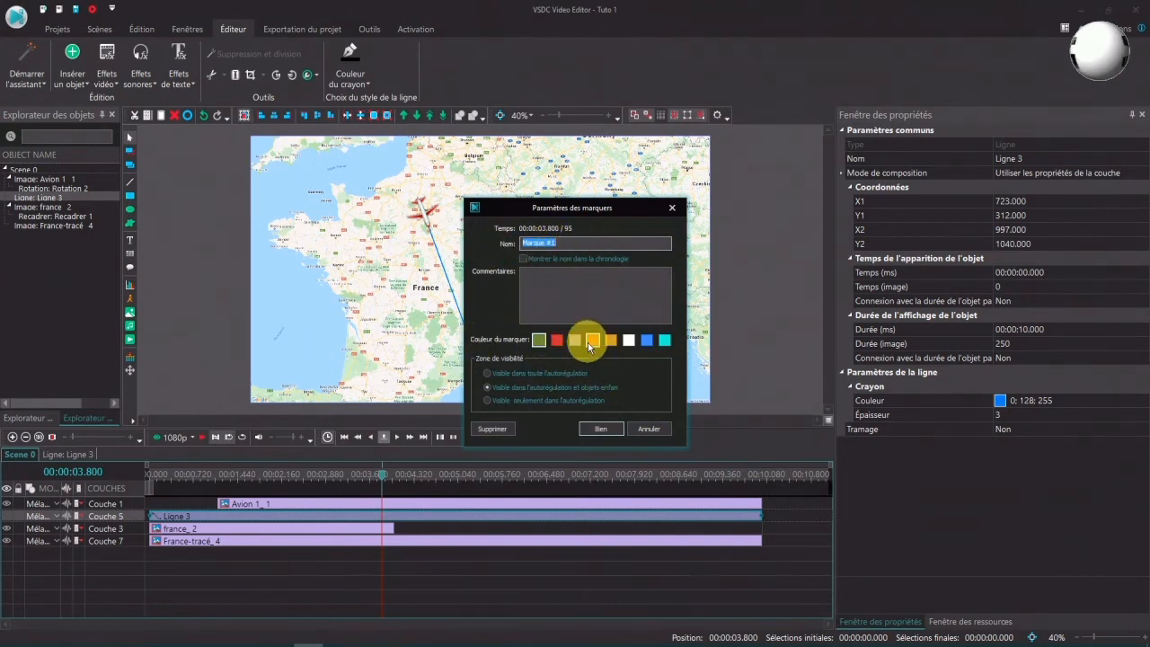
pyautogui.click(556, 340)
pyautogui.click(486, 374)
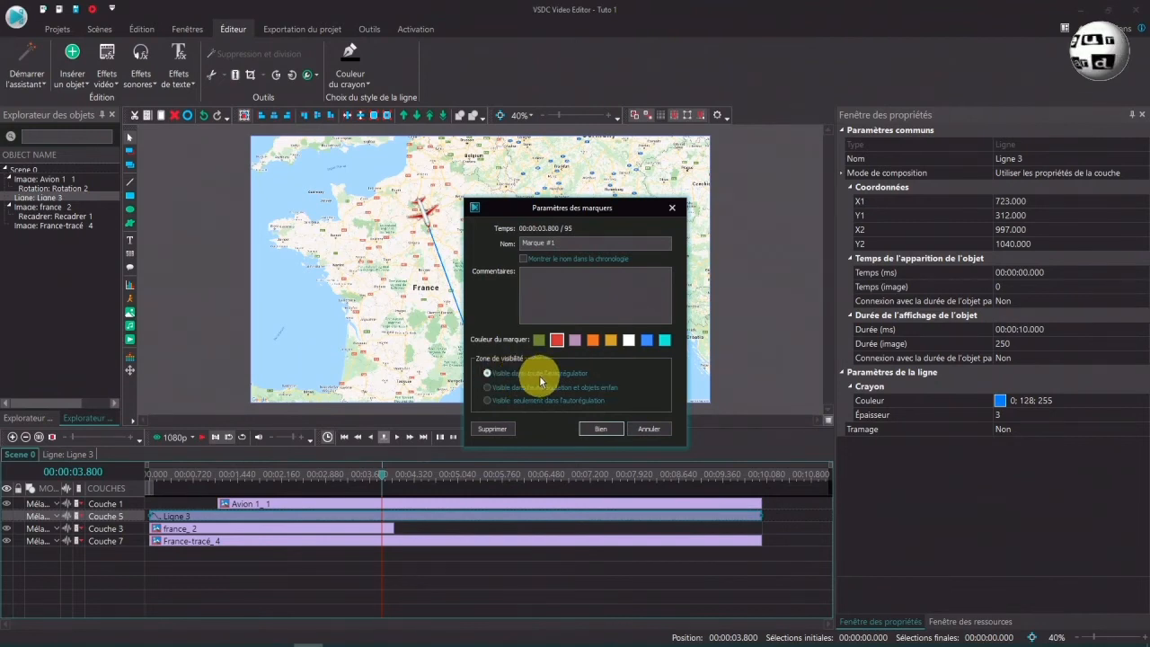
pyautogui.click(592, 430)
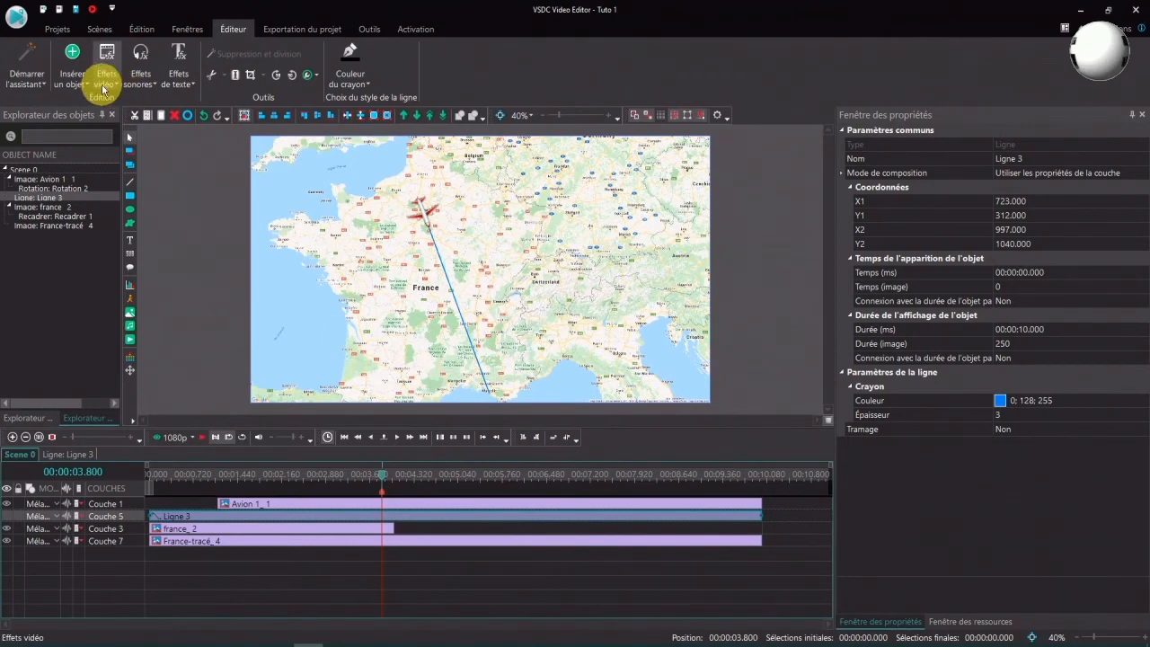
# Step: Open the Avion 1_1 image's own timeline
pyautogui.click(71, 49)
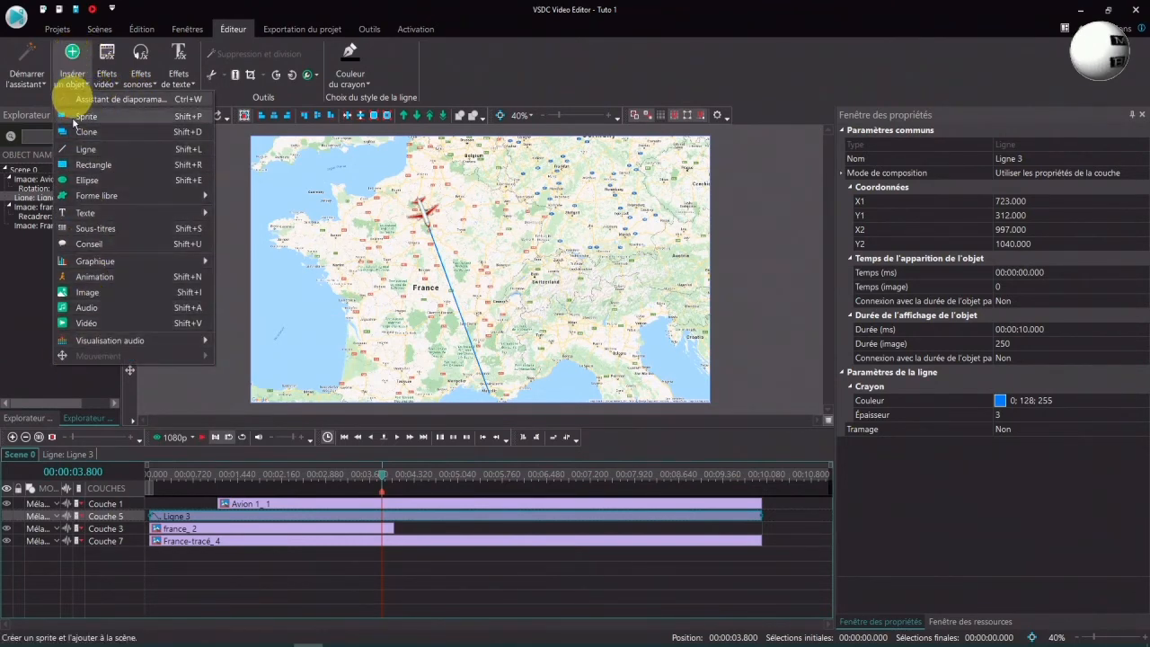
pyautogui.click(166, 391)
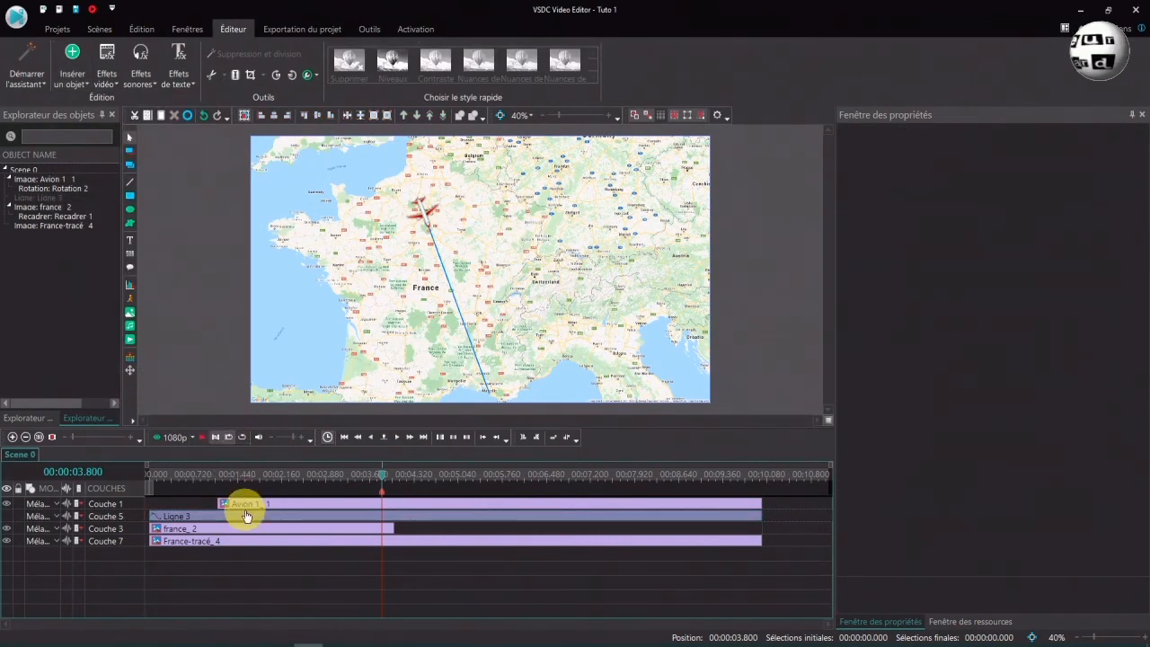
pyautogui.moveTo(246, 508)
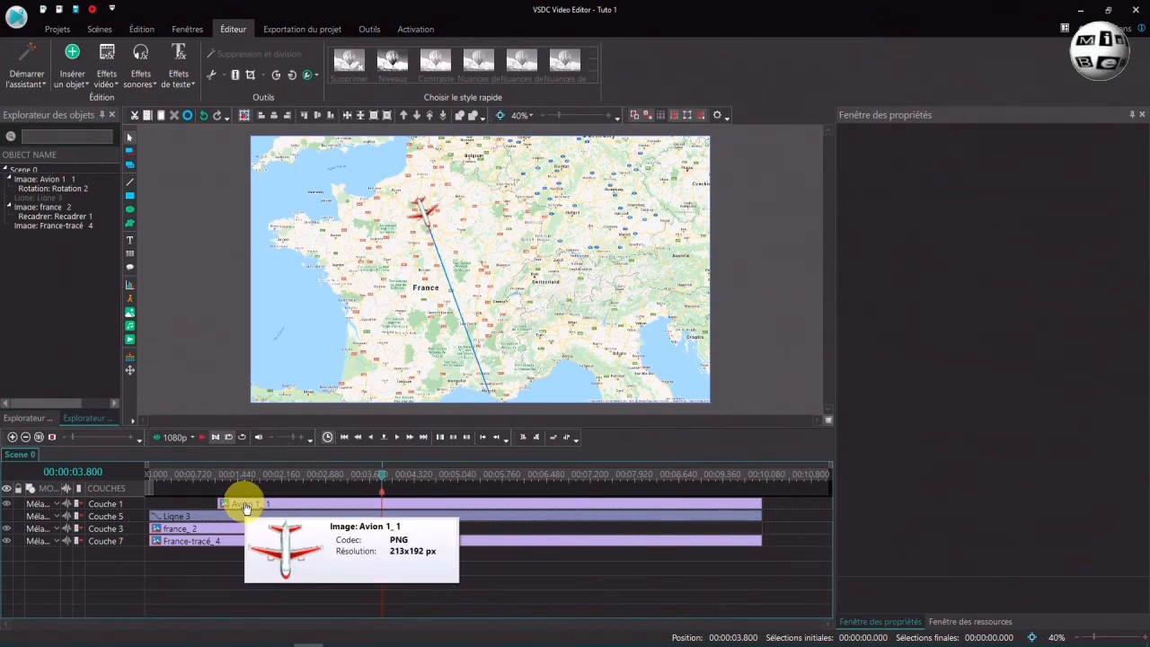
pyautogui.doubleClick(245, 506)
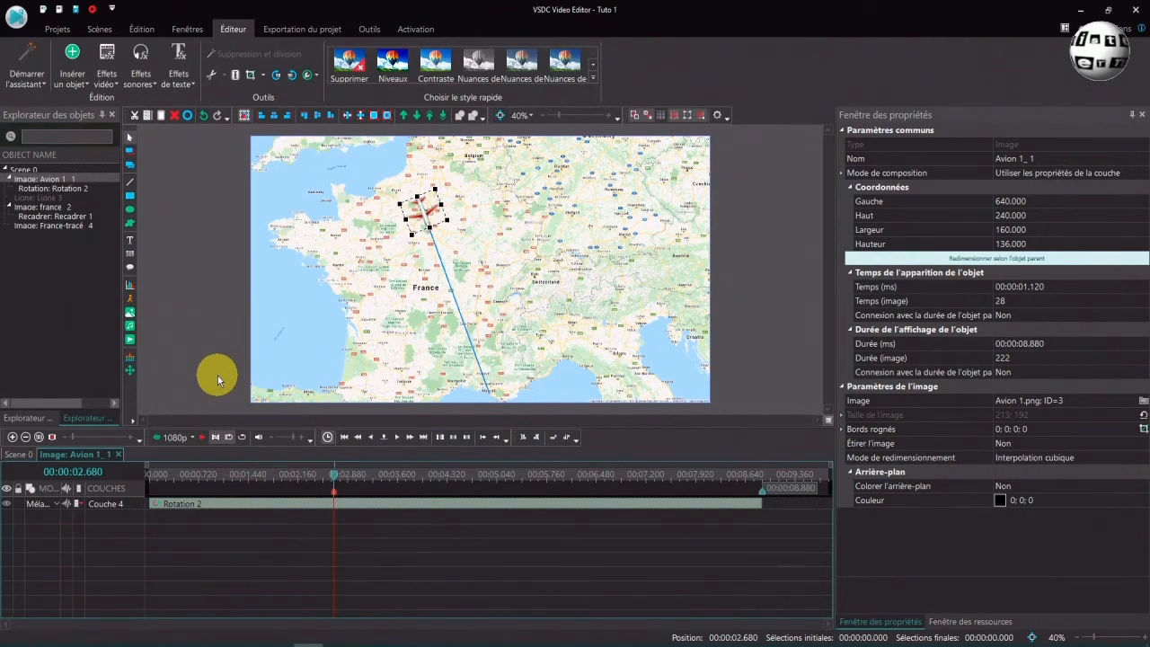
# Step: Add a movement to the airplane timed to the object's end, with its end point on Marseille at about 998, 1038, and preview it
pyautogui.click(130, 371)
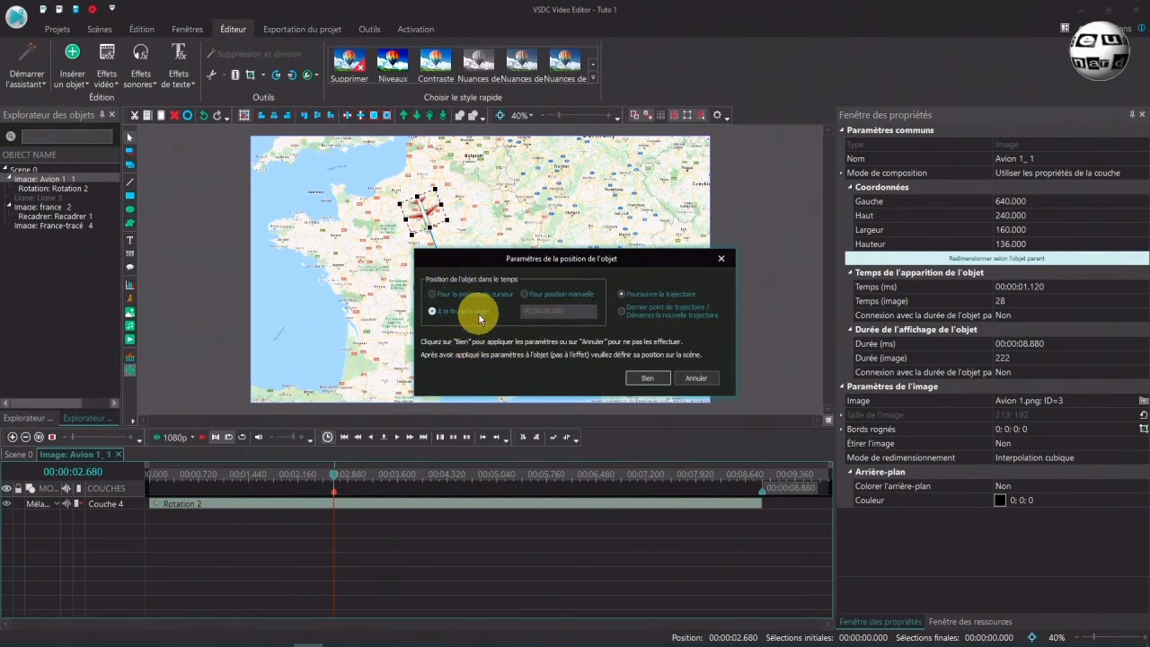
pyautogui.click(650, 379)
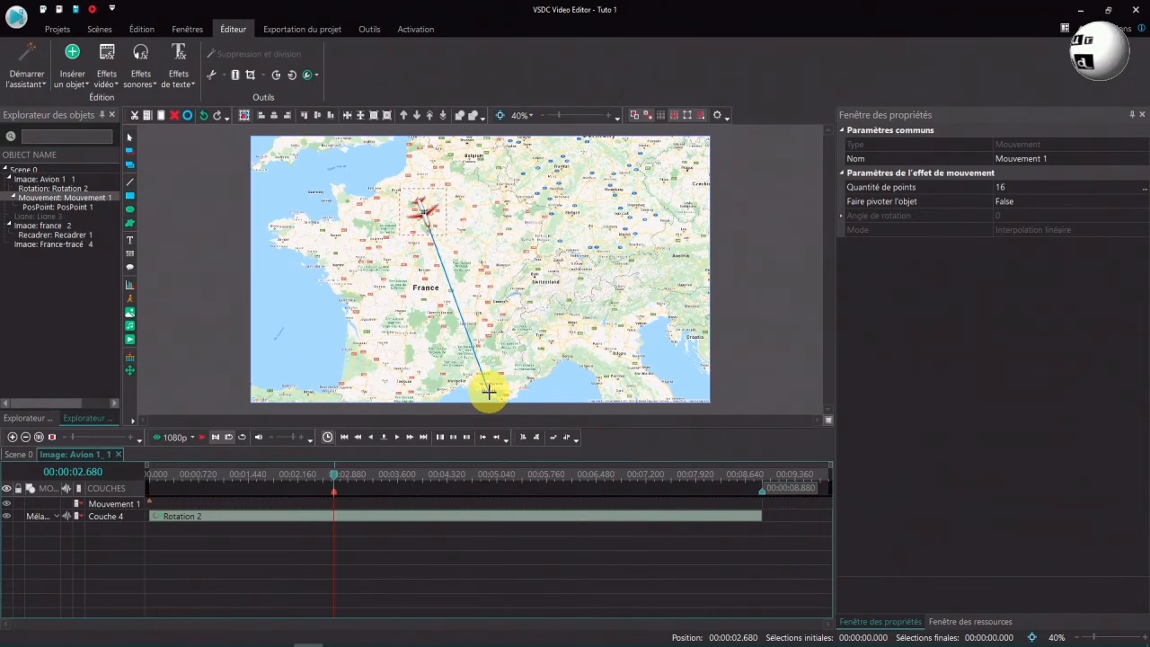
pyautogui.click(490, 391)
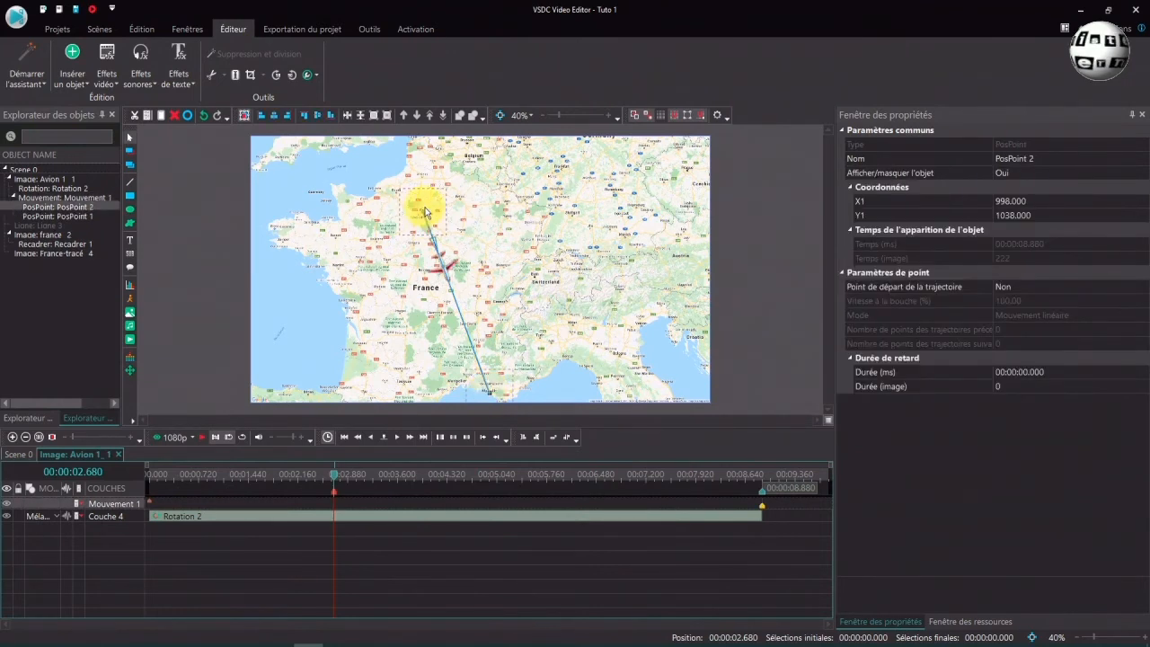
pyautogui.click(343, 437)
pyautogui.click(202, 436)
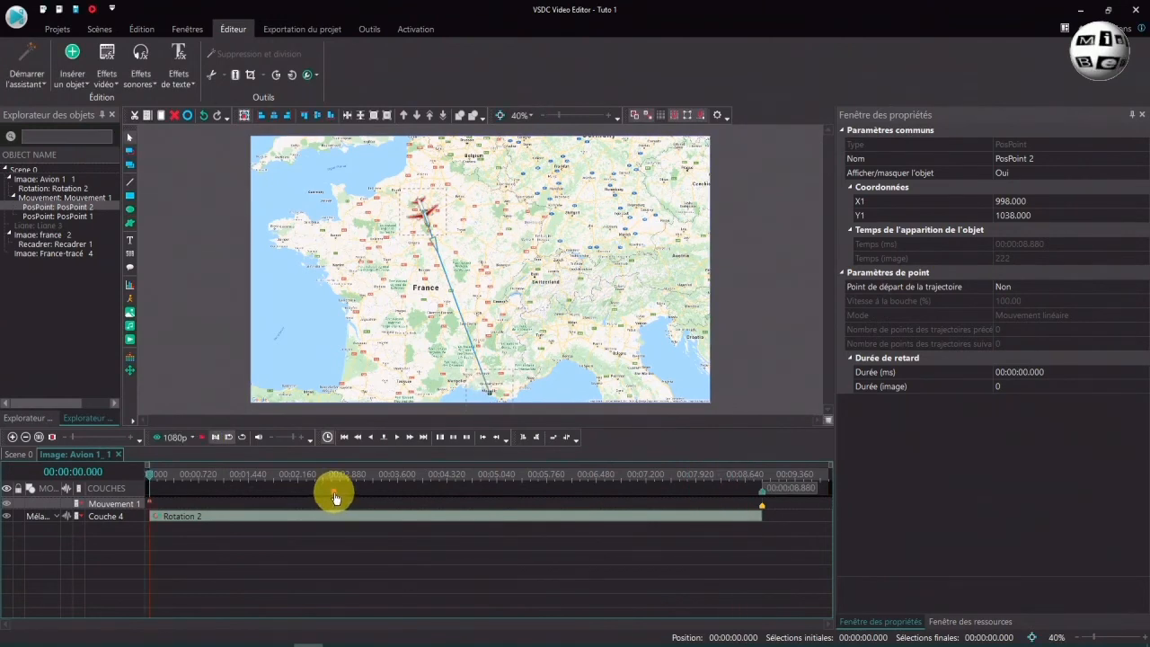
# Step: Move the movement's end point in time to the red marker at 00:00:02.680 and preview the flight
pyautogui.moveTo(335, 497)
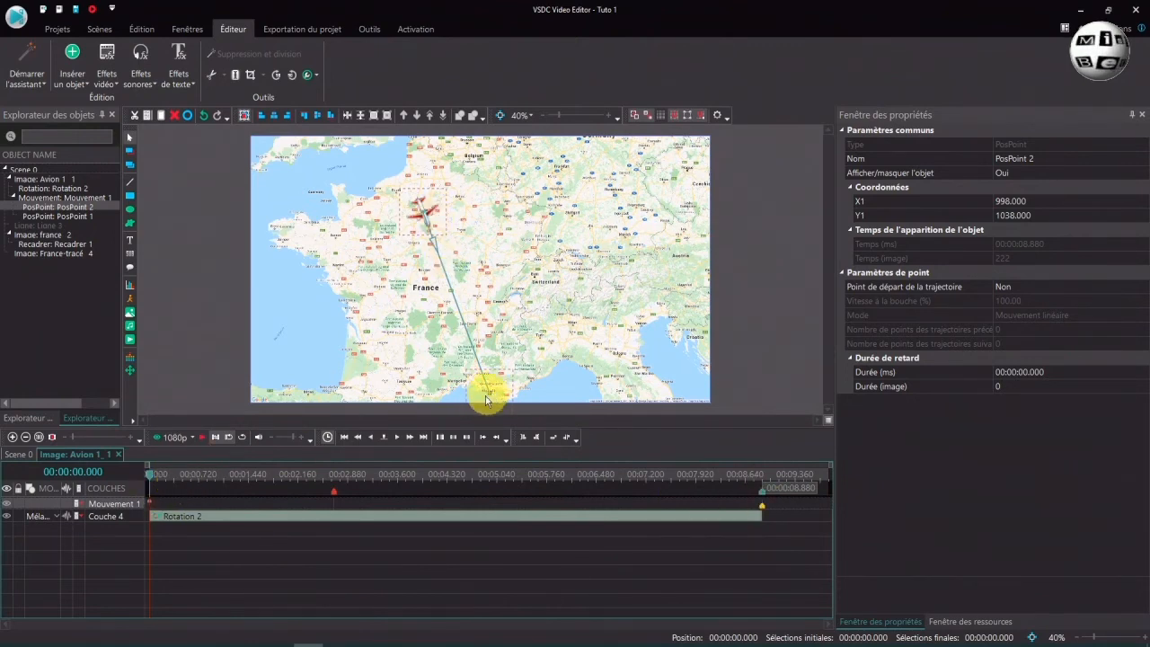
pyautogui.click(762, 510)
pyautogui.moveTo(763, 510); pyautogui.dragTo(334, 505)
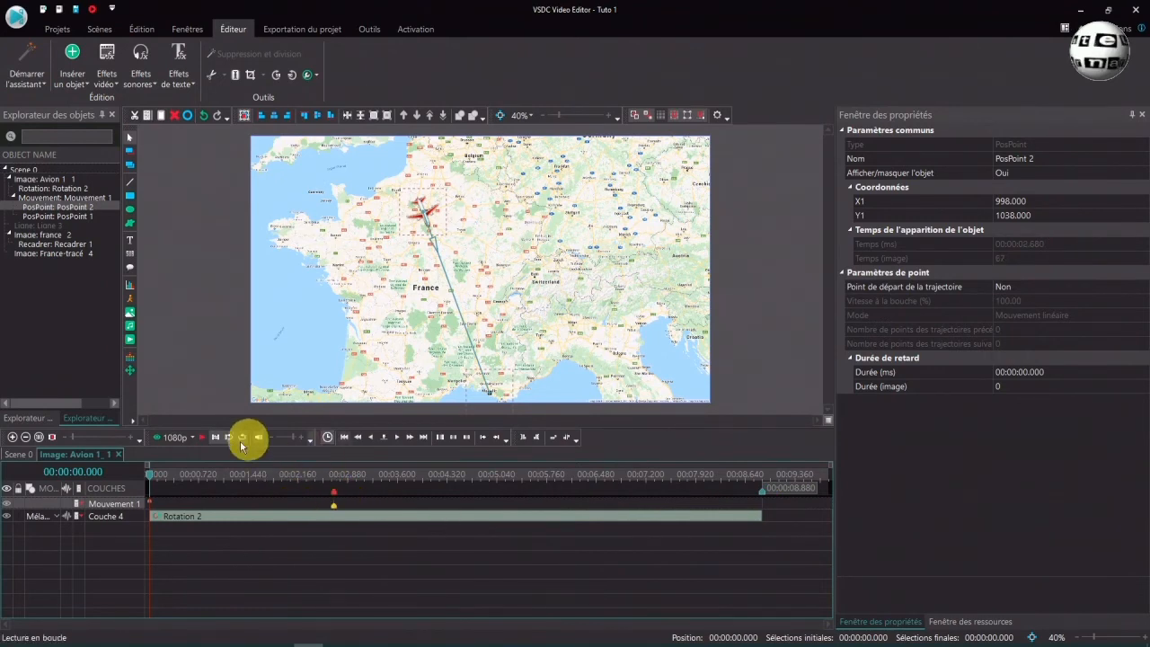
pyautogui.click(205, 439)
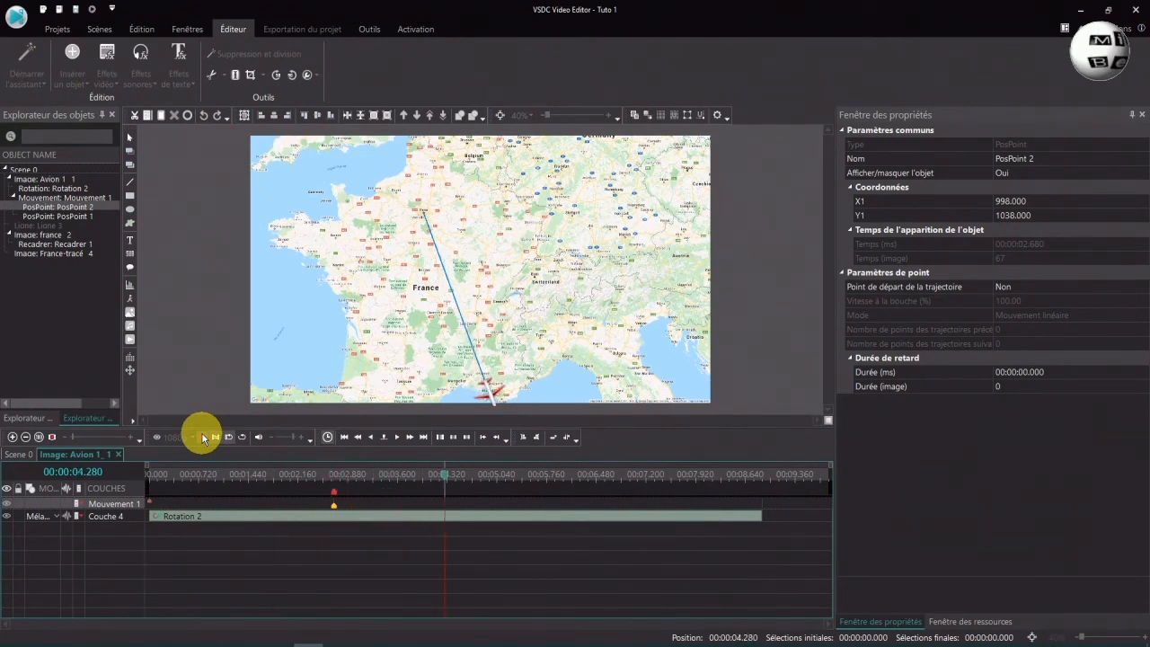
pyautogui.click(204, 438)
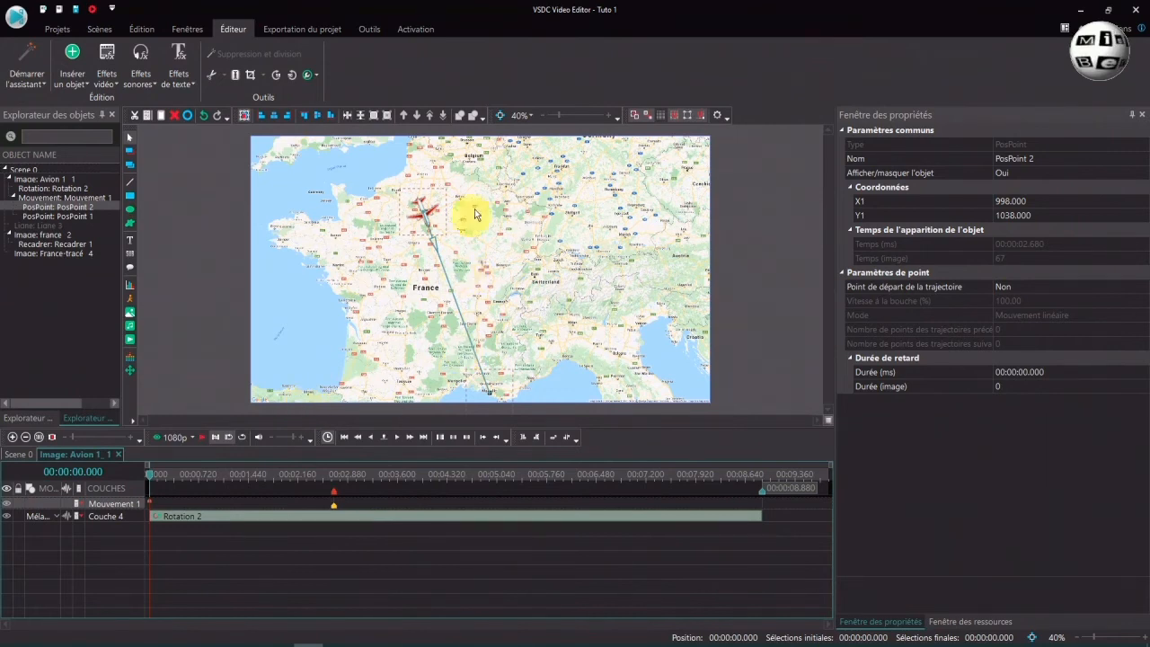
# Step: Delete the airplane's Mouvement 1 and place the playhead on the red marker at 00:00:02.680
pyautogui.click(90, 199)
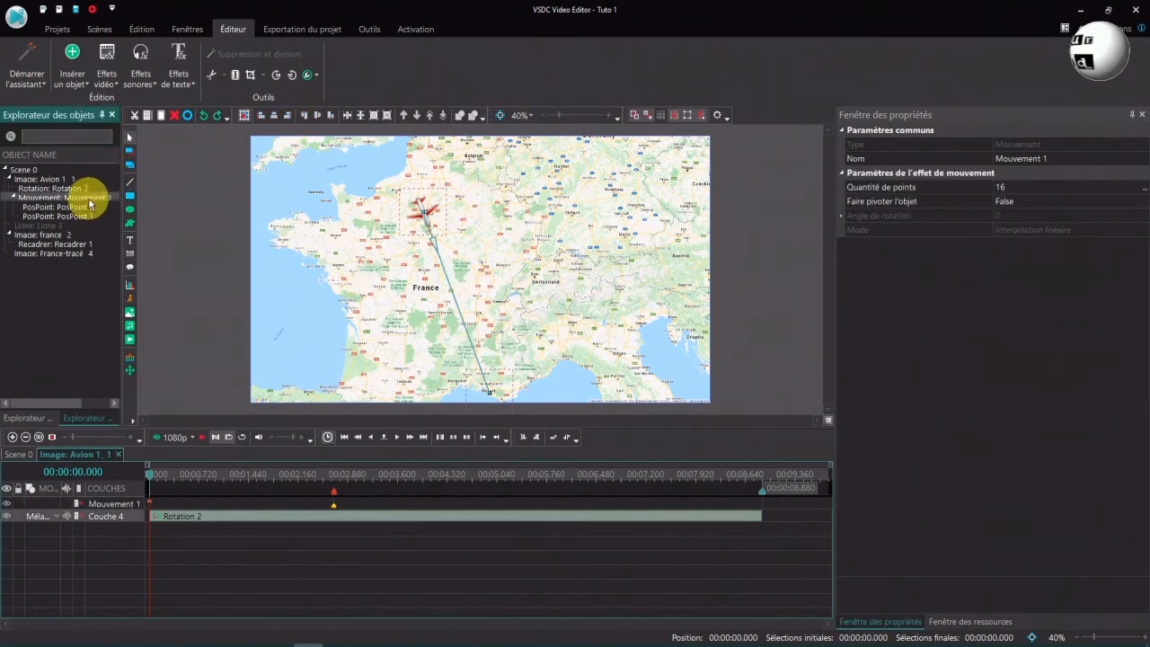
pyautogui.click(175, 116)
pyautogui.moveTo(171, 477); pyautogui.dragTo(335, 473)
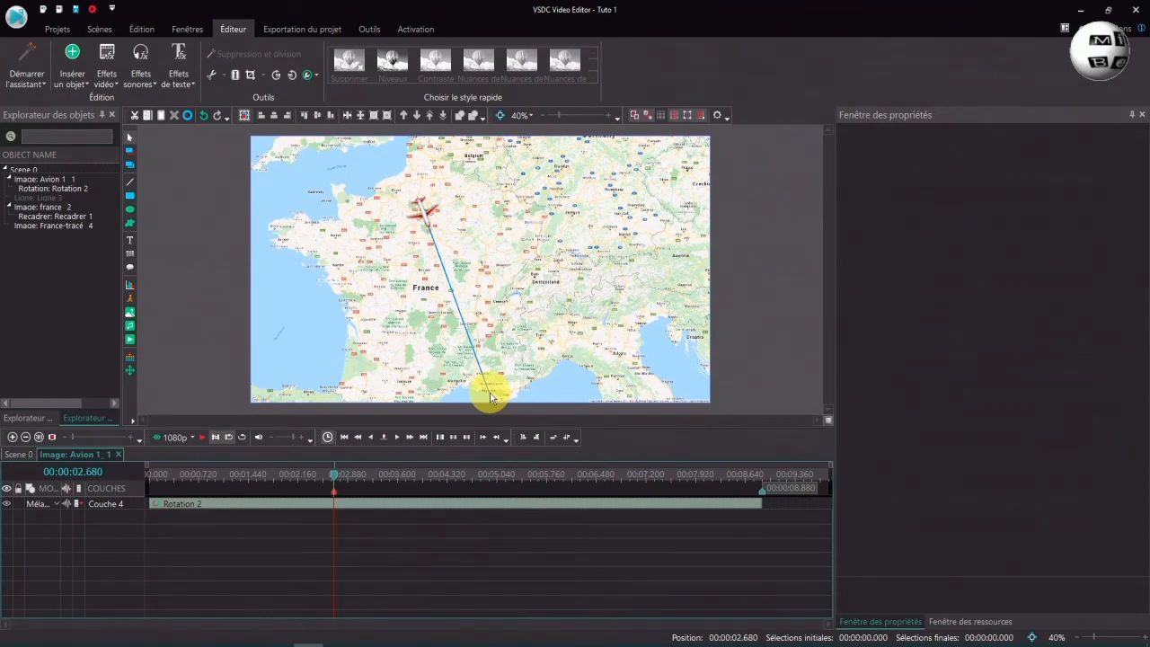
# Step: Add a movement to the airplane with manual time position 00:00:02.680 and its end point on Marseille at about 995, 1035, and preview it
pyautogui.click(132, 374)
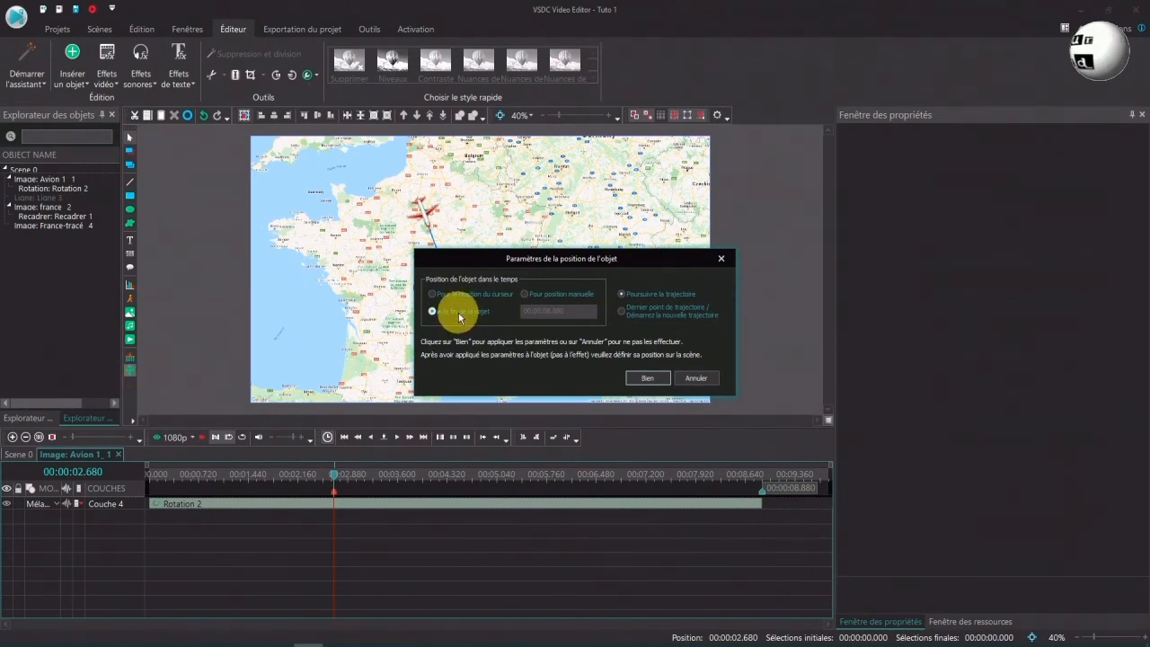
pyautogui.click(525, 295)
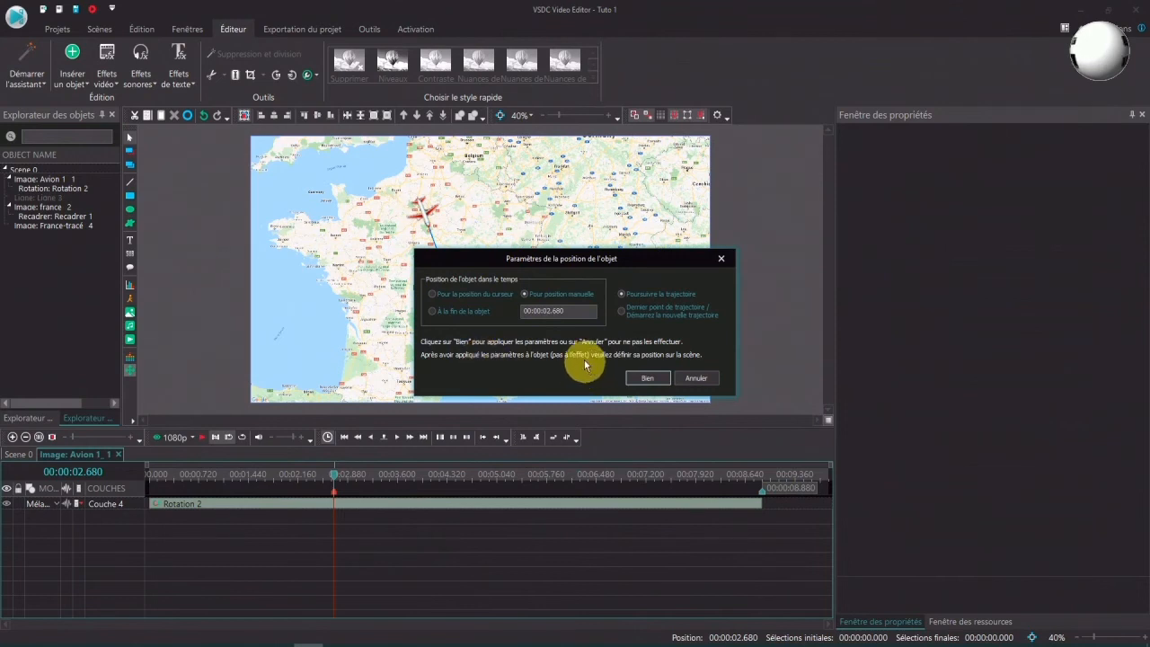
pyautogui.click(656, 378)
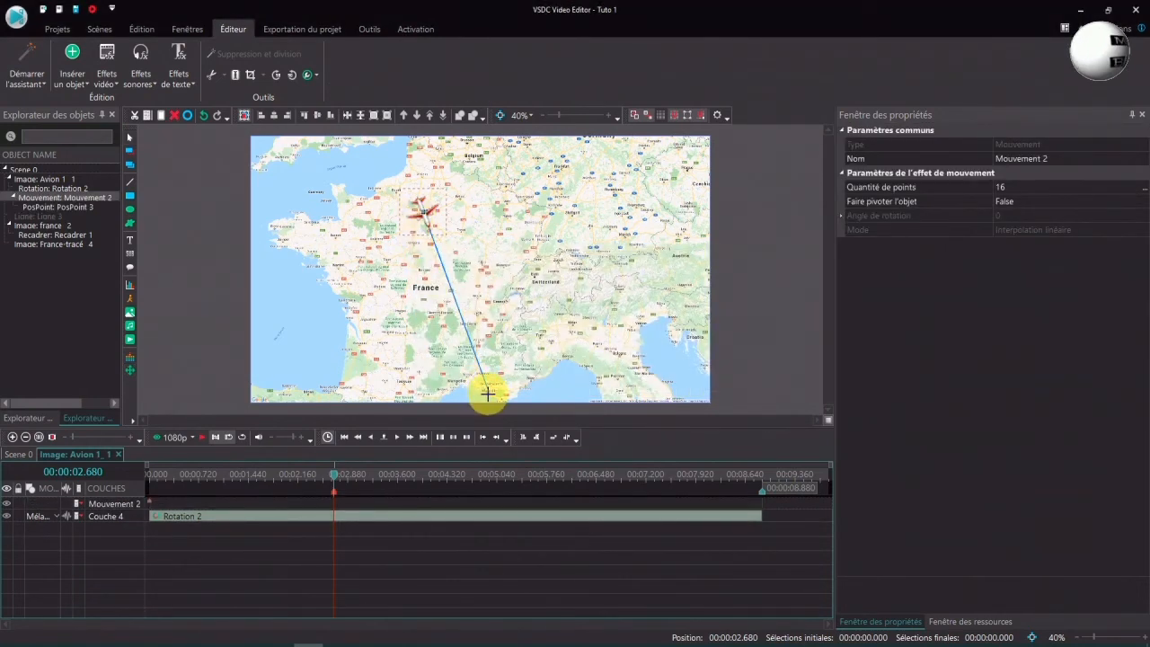
pyautogui.click(488, 393)
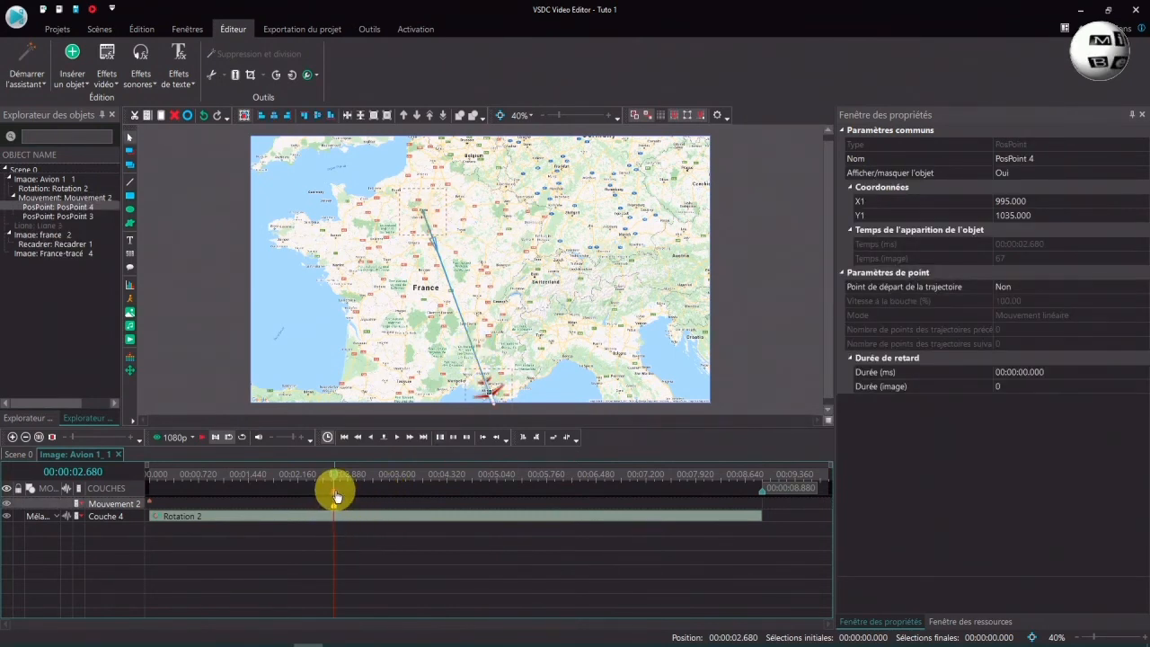
pyautogui.click(344, 437)
pyautogui.click(200, 438)
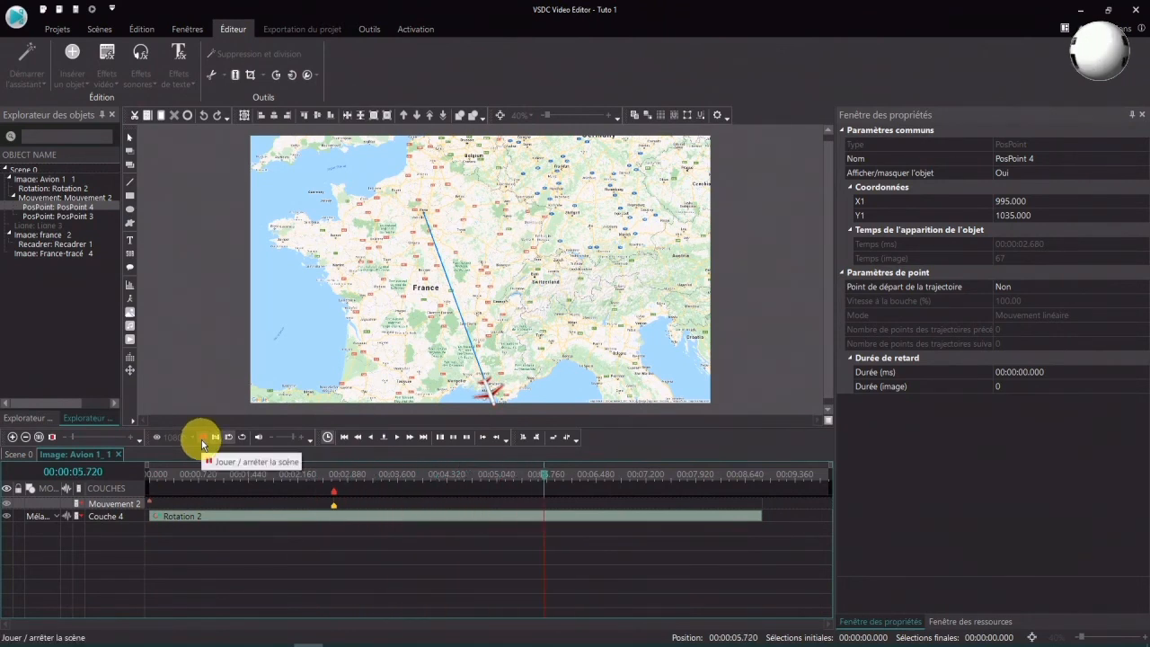
pyautogui.click(203, 444)
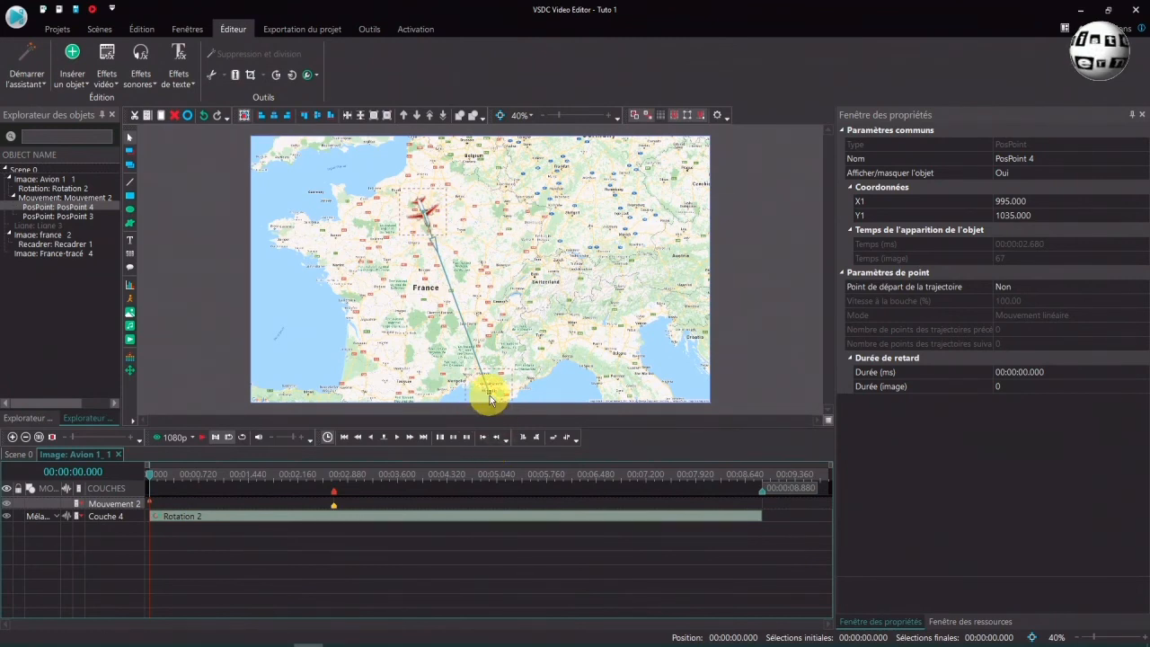
# Step: Set the airplane movement's start point to X 723 and Y 312, matching the start coordinates of Ligne 3
pyautogui.click(41, 226)
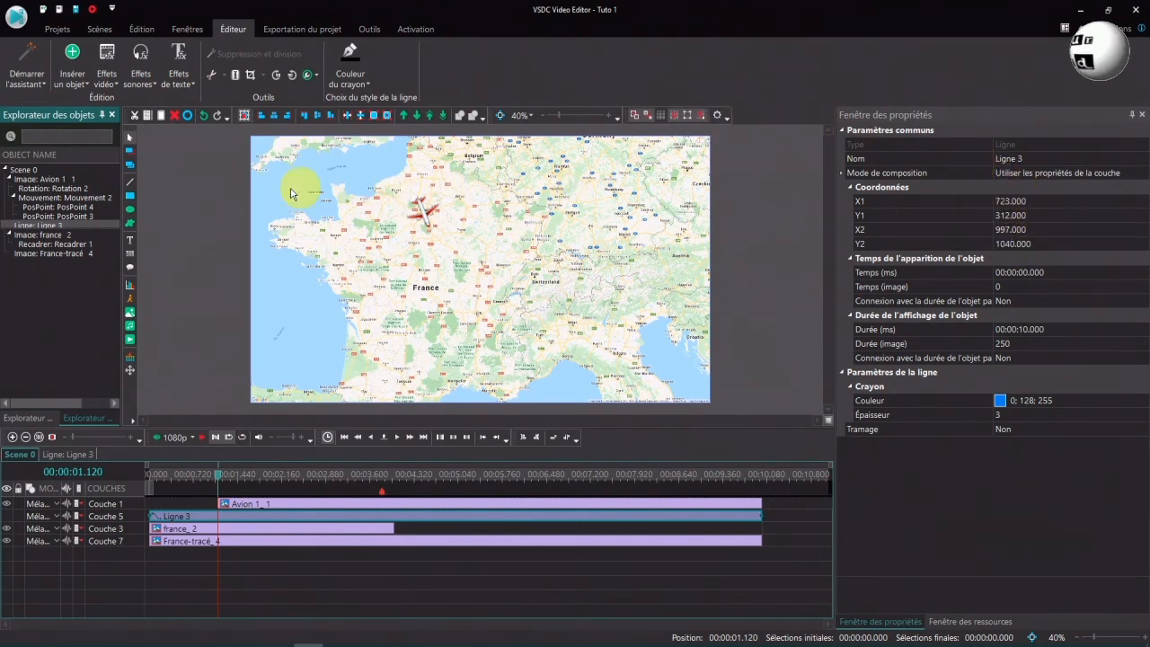
pyautogui.click(67, 217)
pyautogui.click(1031, 201)
pyautogui.moveTo(1032, 201); pyautogui.dragTo(990, 209)
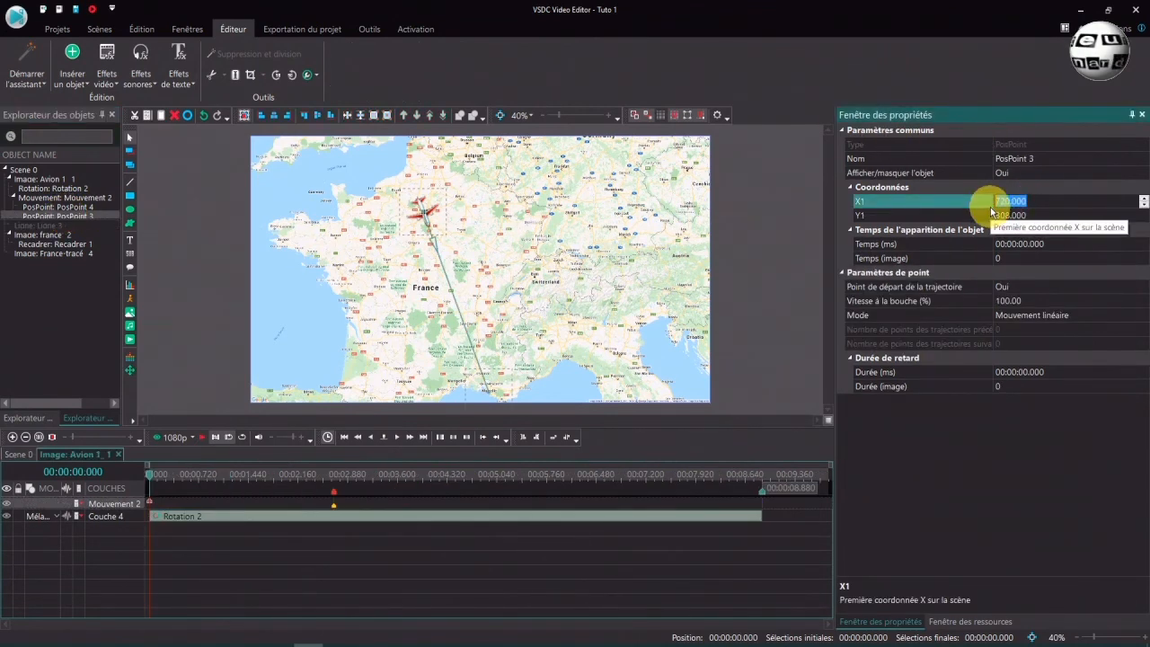
pyautogui.write('723')
pyautogui.press('Return')
pyautogui.moveTo(1030, 219); pyautogui.dragTo(968, 225)
pyautogui.write('312')
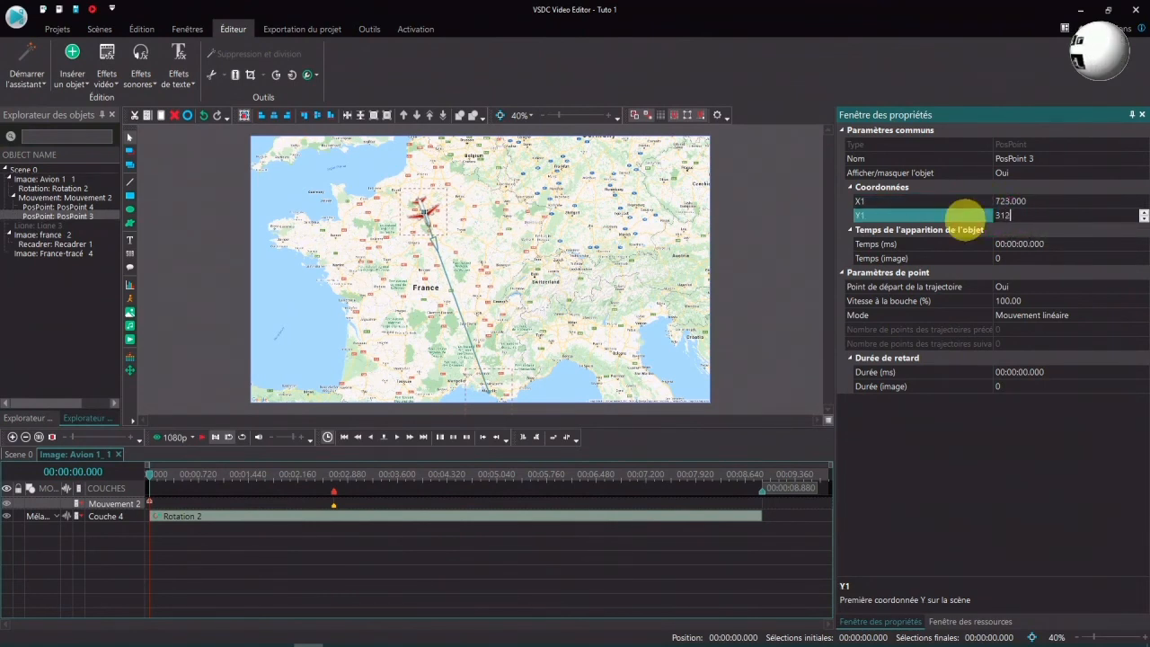
# Step: Set the airplane movement's end point to X 997 and Y 1040, matching the end of Ligne 3, and preview the flight
pyautogui.click(54, 225)
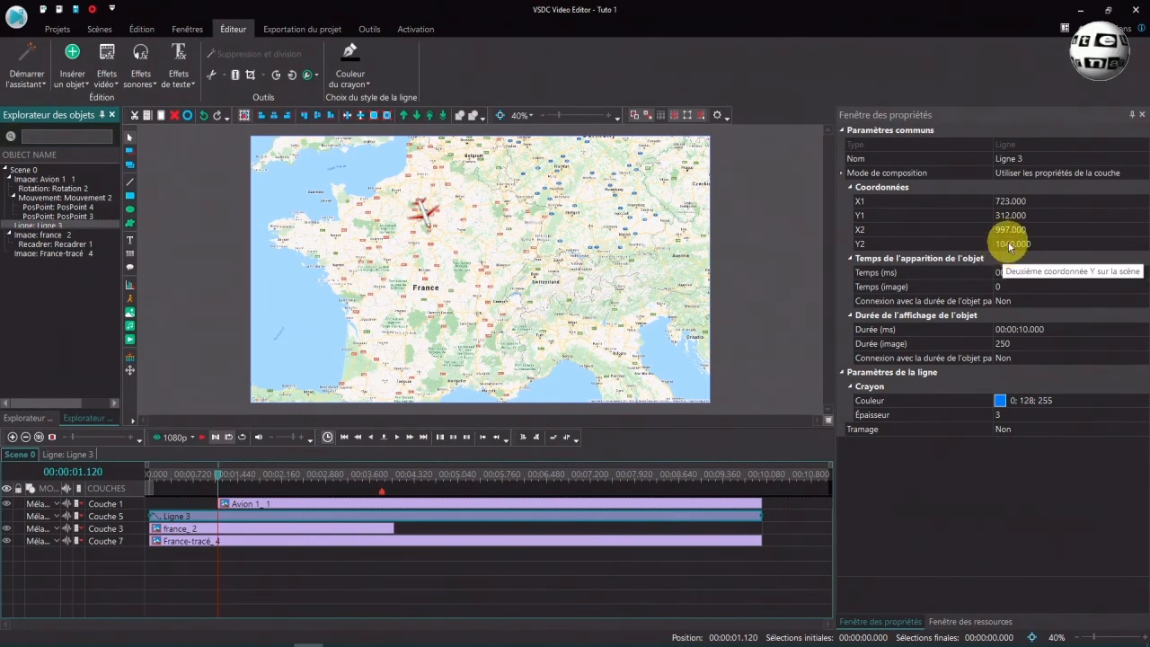
pyautogui.click(79, 209)
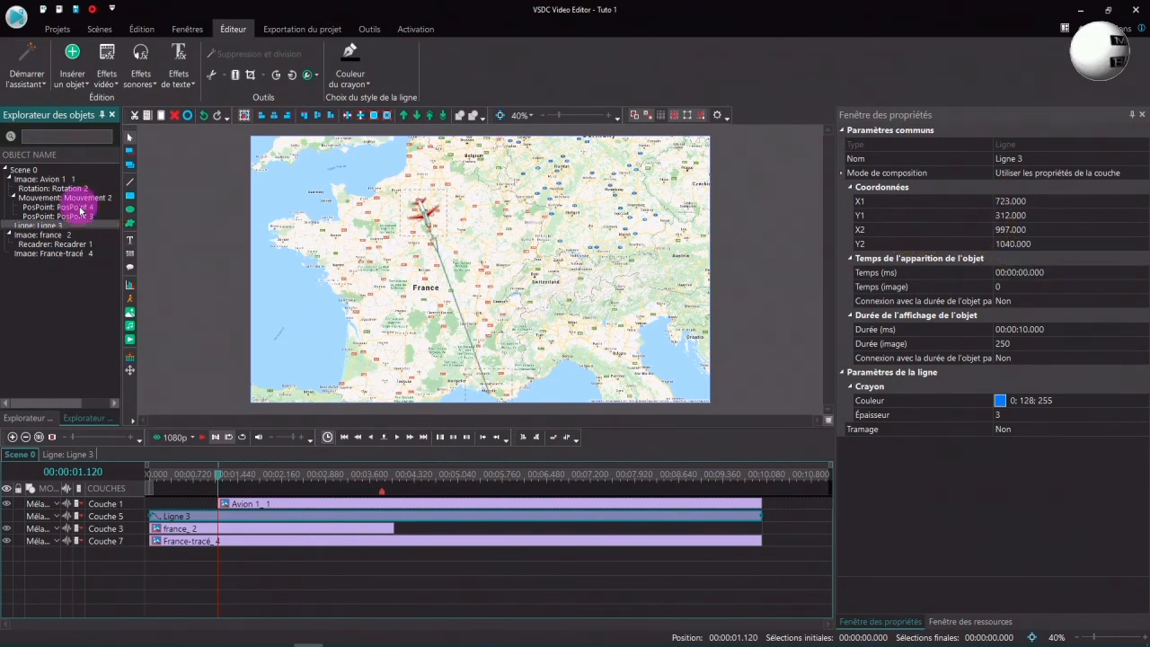
pyautogui.click(1006, 202)
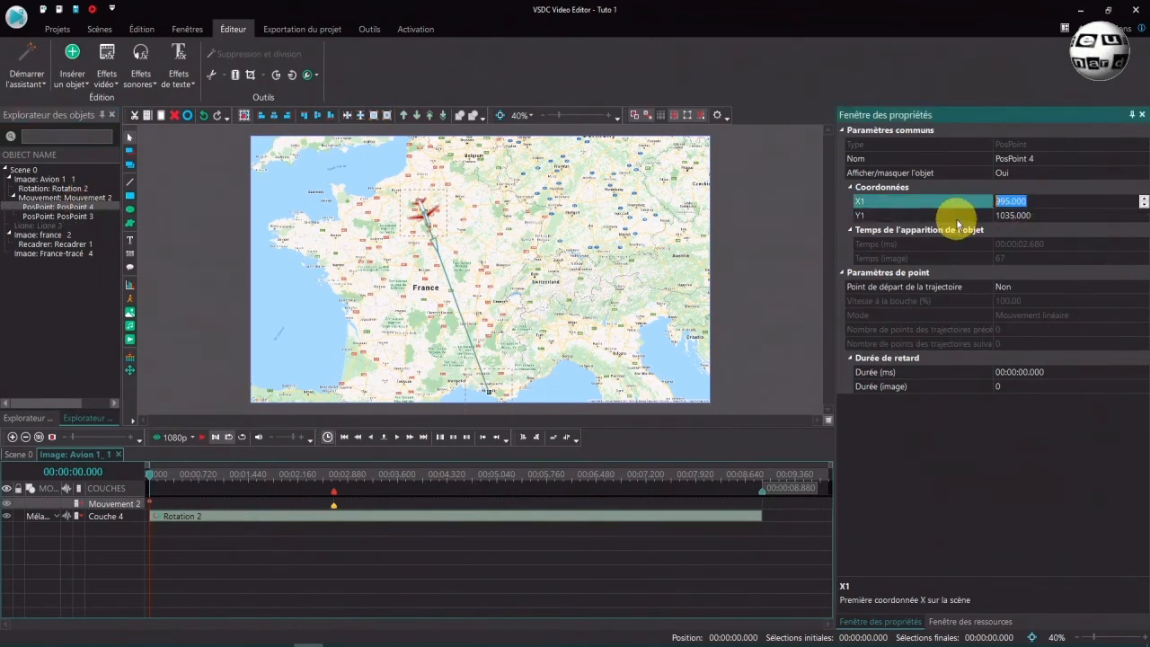
pyautogui.write('9')
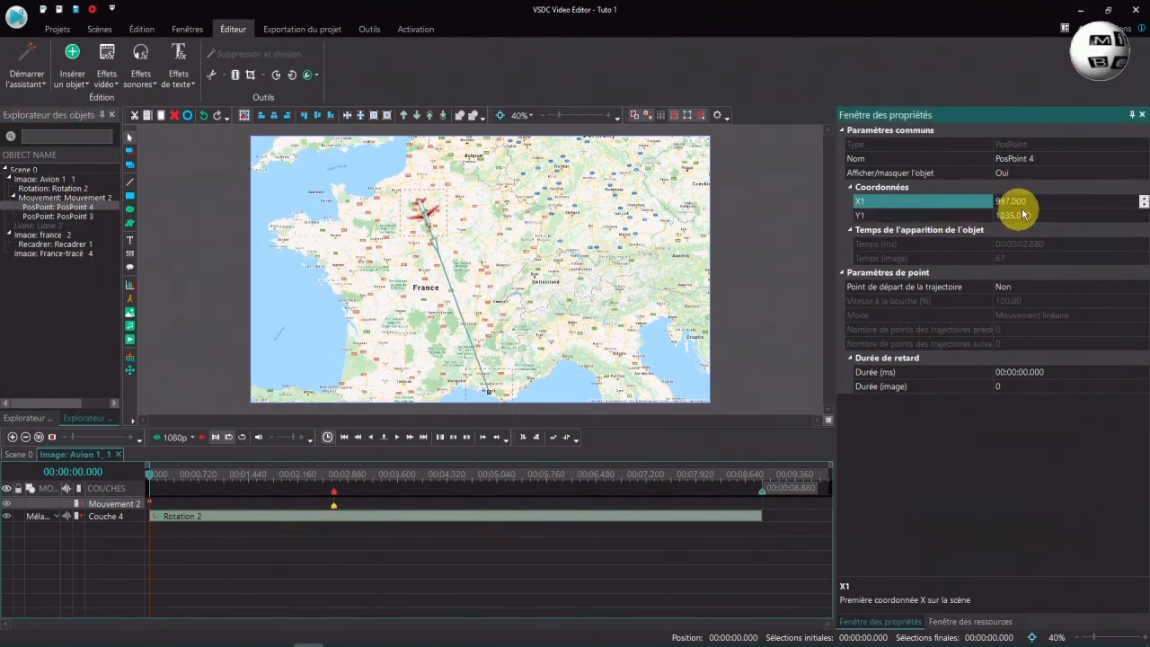
pyautogui.click(988, 219)
pyautogui.write('1')
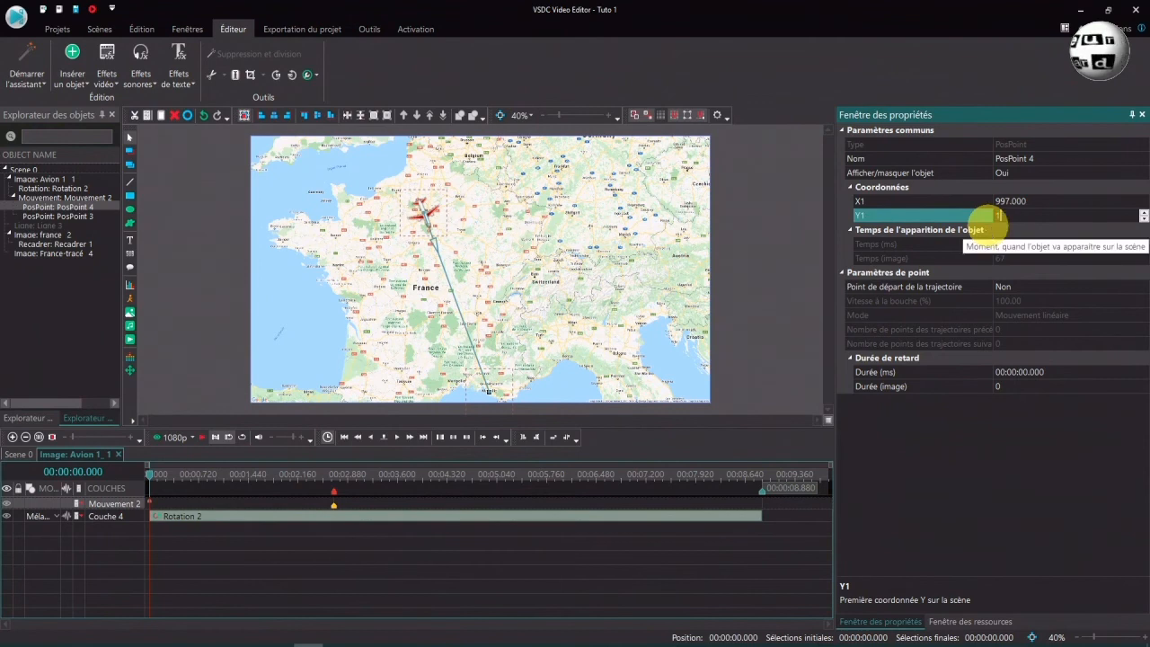
pyautogui.write('040')
pyautogui.press('Return')
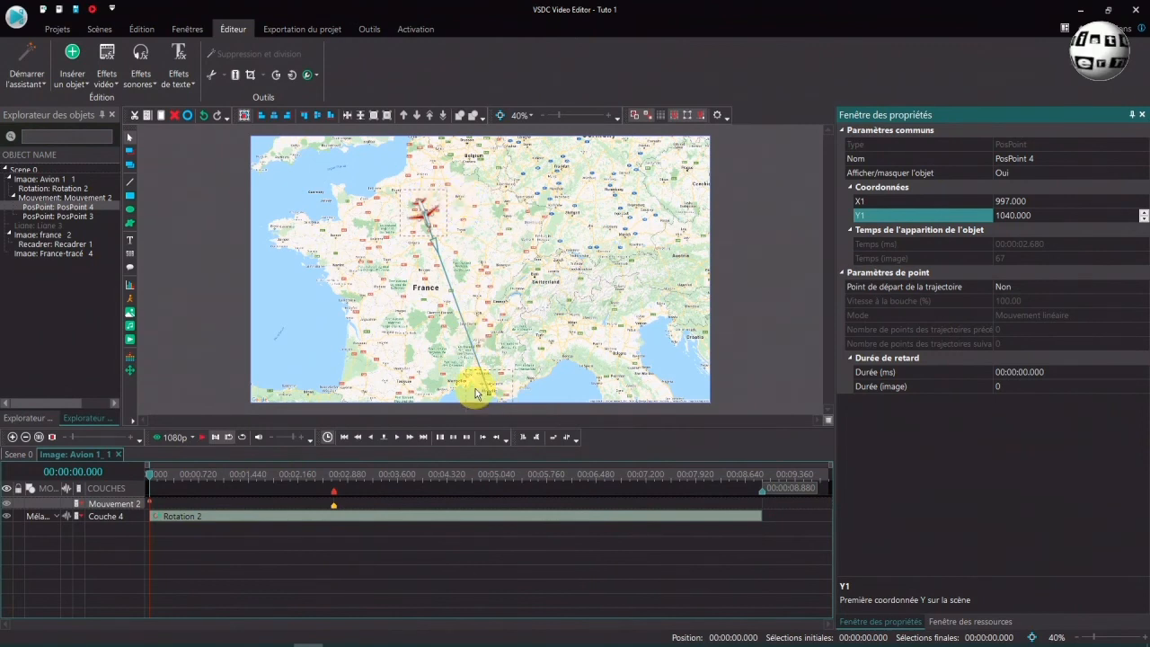
pyautogui.click(199, 438)
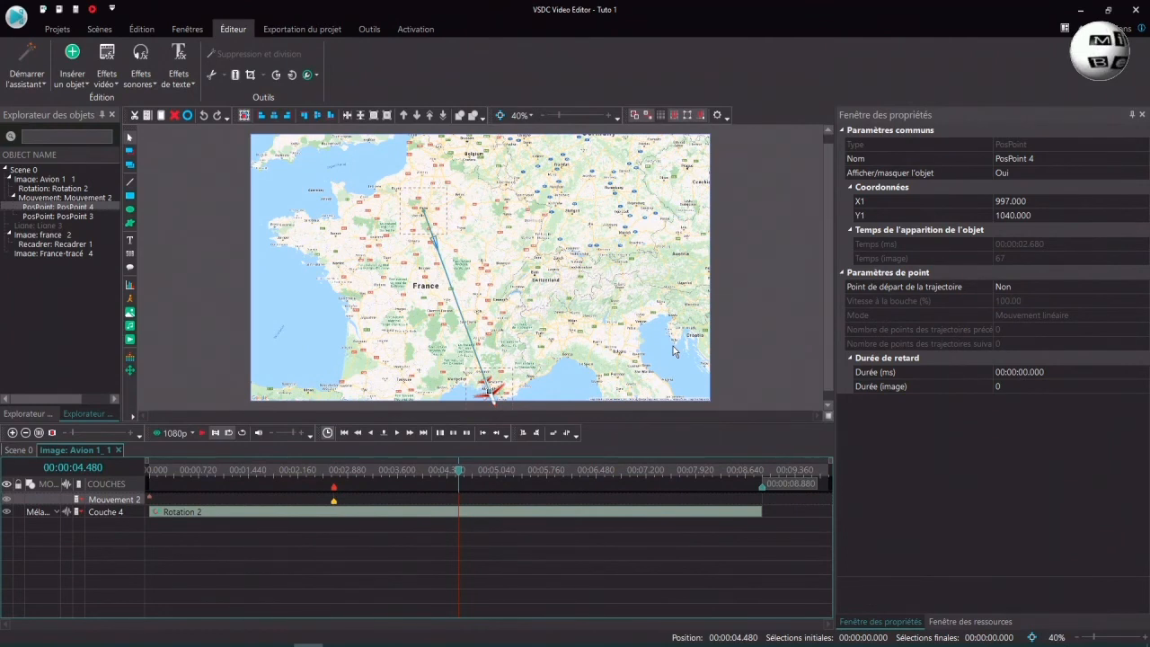
# Step: Show the export page of Tuto 1 and switch to Project 1
pyautogui.click(303, 30)
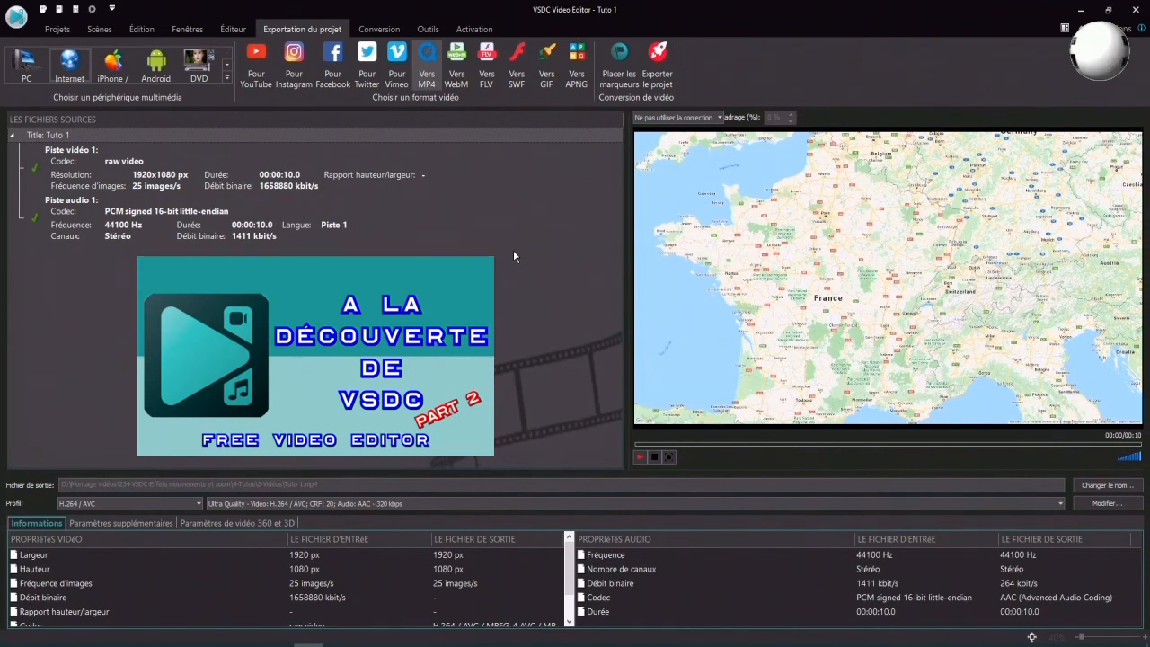
pyautogui.click(50, 29)
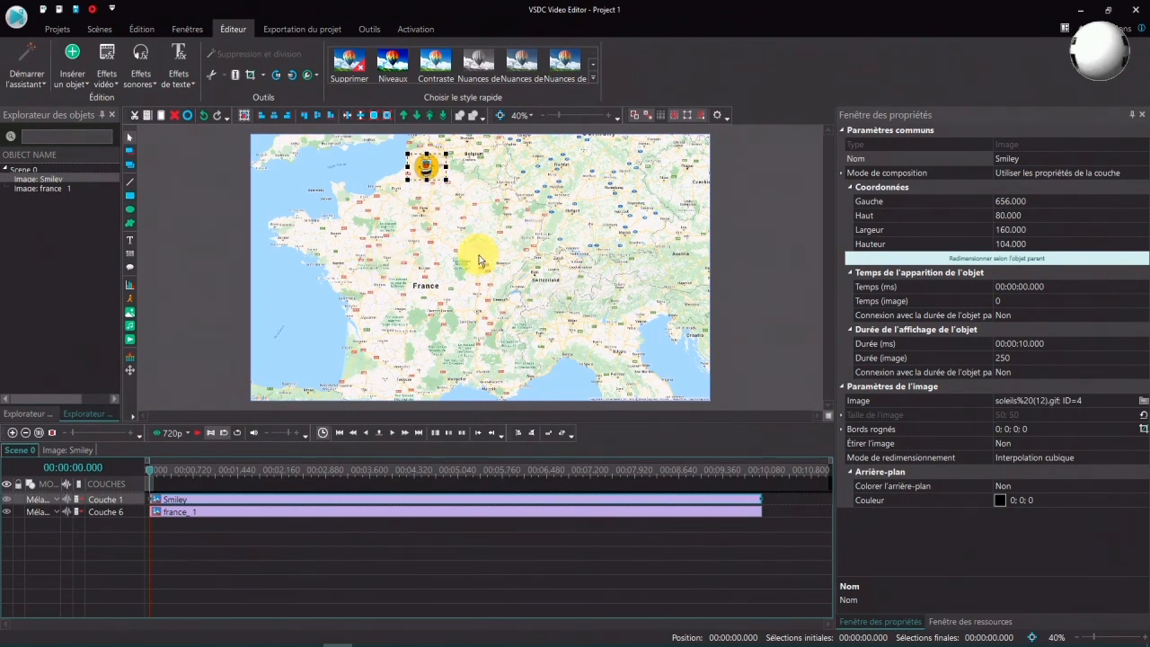
# Step: Add a movement to the Smiley image that starts a new trajectory, placing its point in western France at about 403, 595 at the object's end
pyautogui.doubleClick(232, 505)
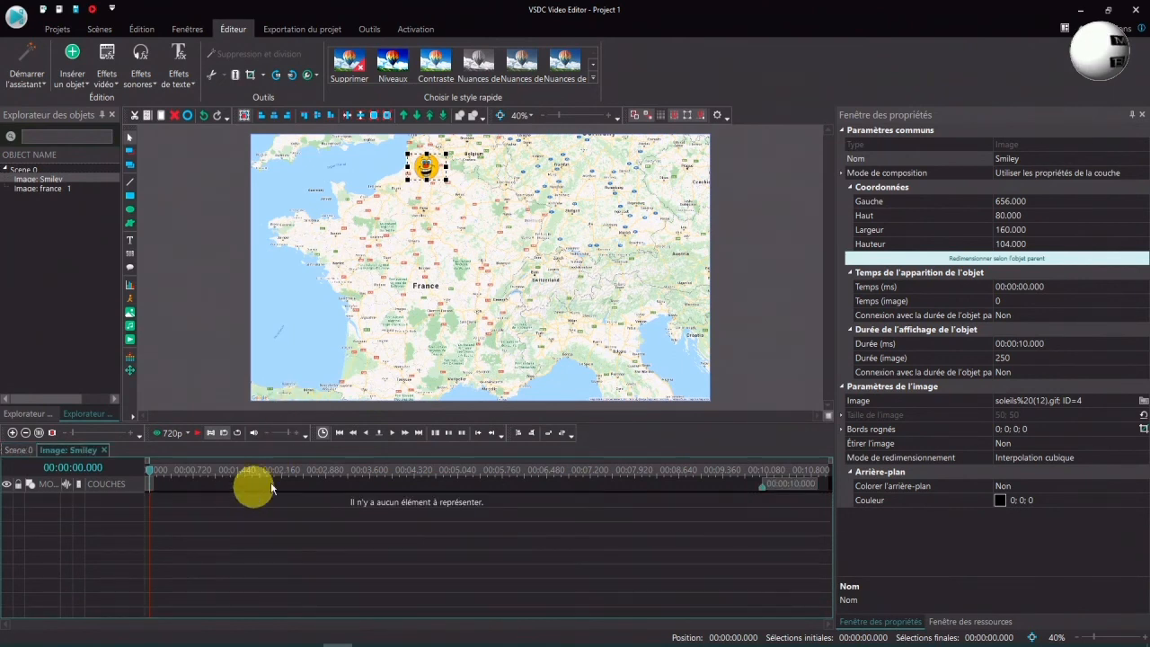
pyautogui.click(130, 368)
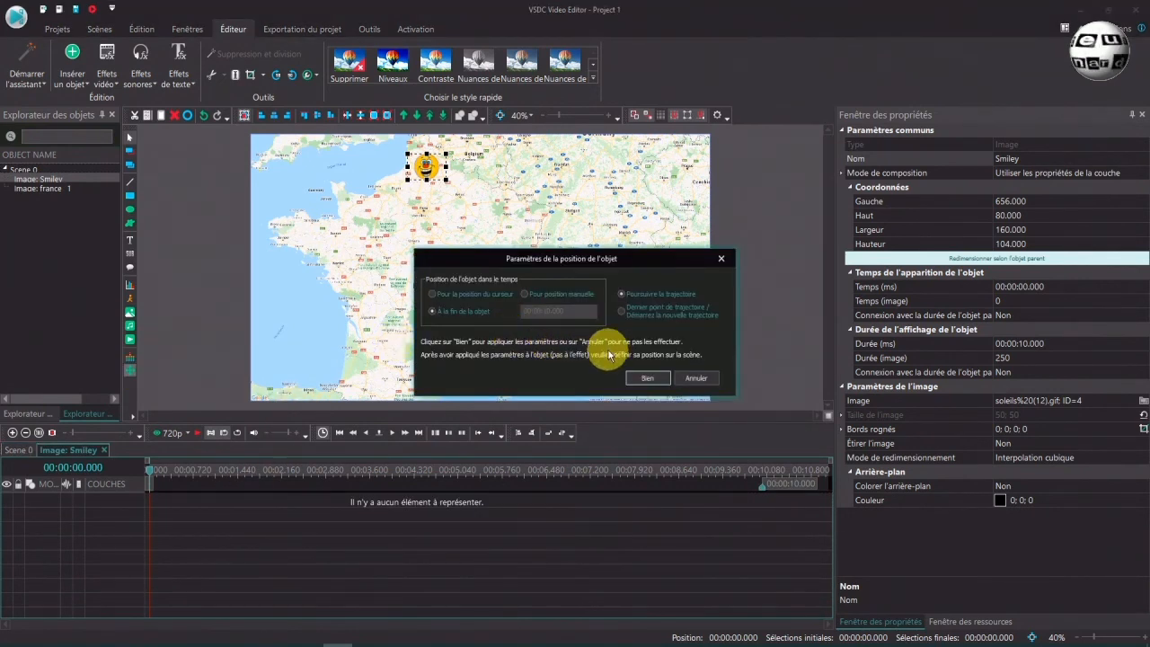
pyautogui.click(621, 312)
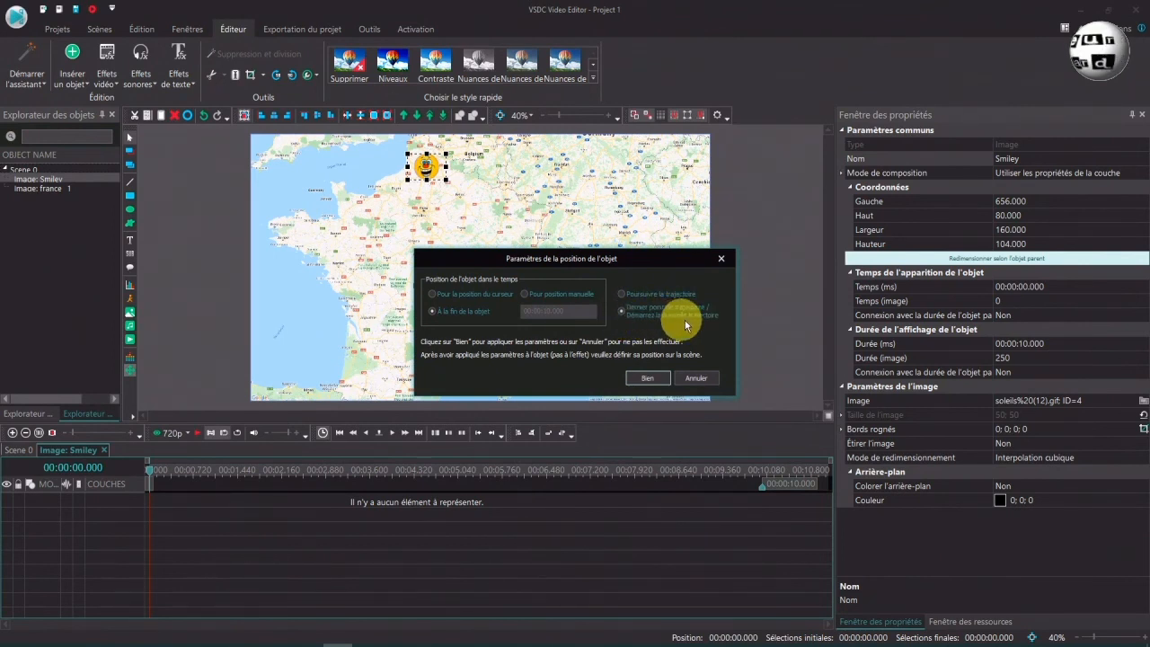
pyautogui.click(647, 382)
pyautogui.click(348, 284)
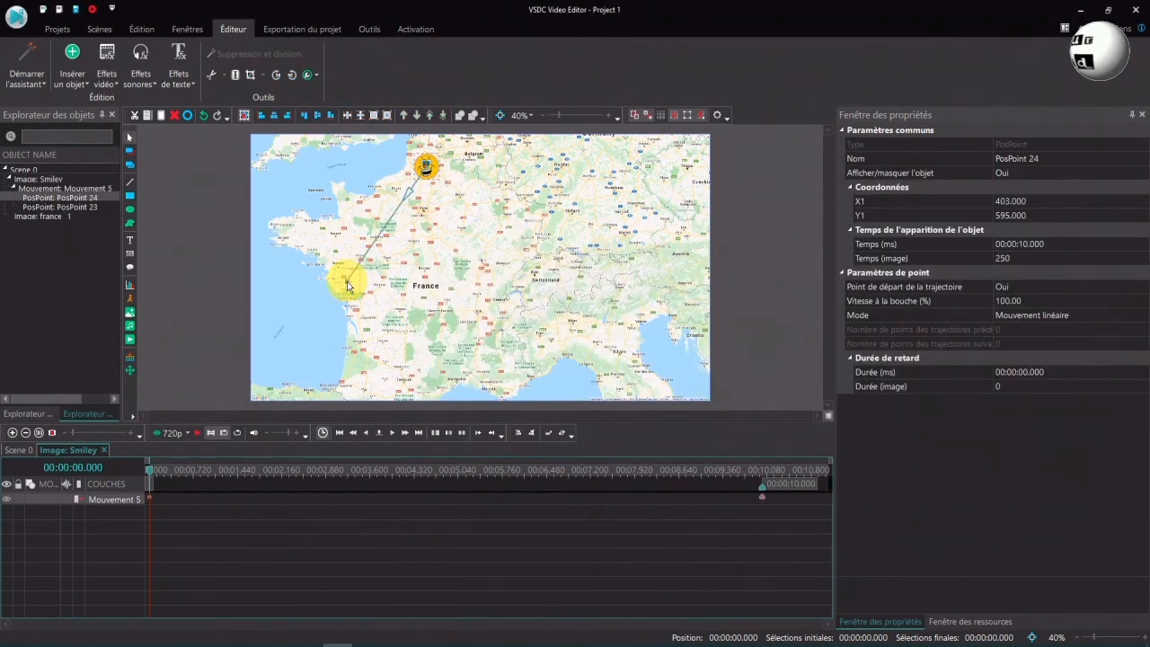
# Step: Add two new-trajectory points to the smiley's movement, in Switzerland at about 1193, 563 and near Marseille at about 998, 1023
pyautogui.click(129, 371)
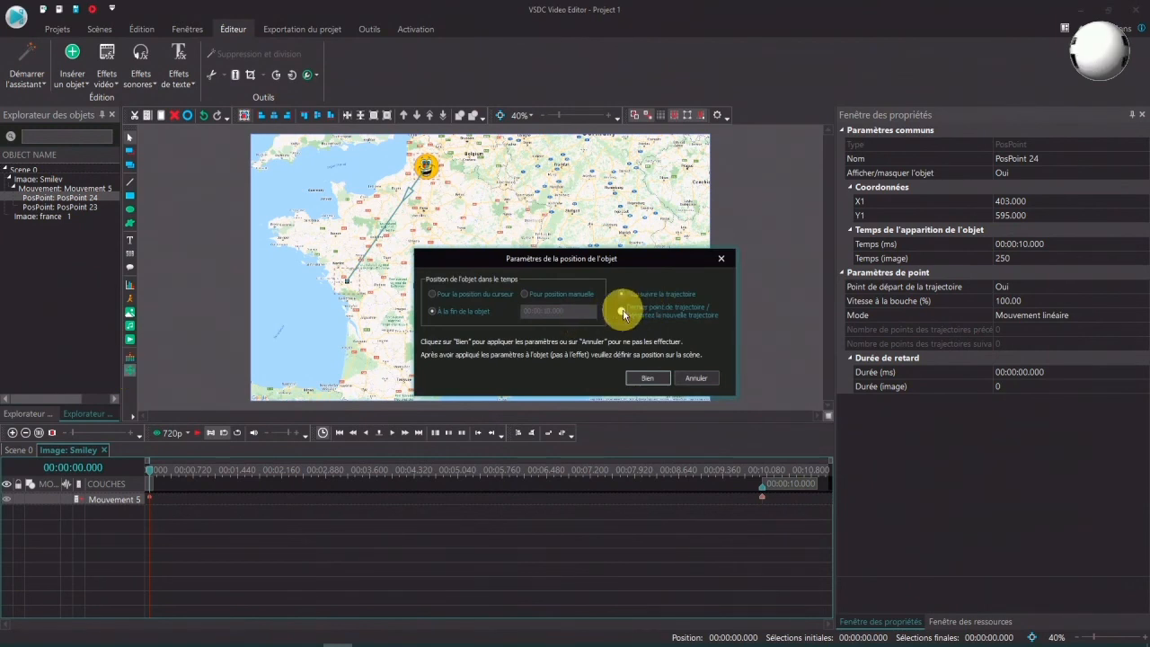
pyautogui.click(643, 378)
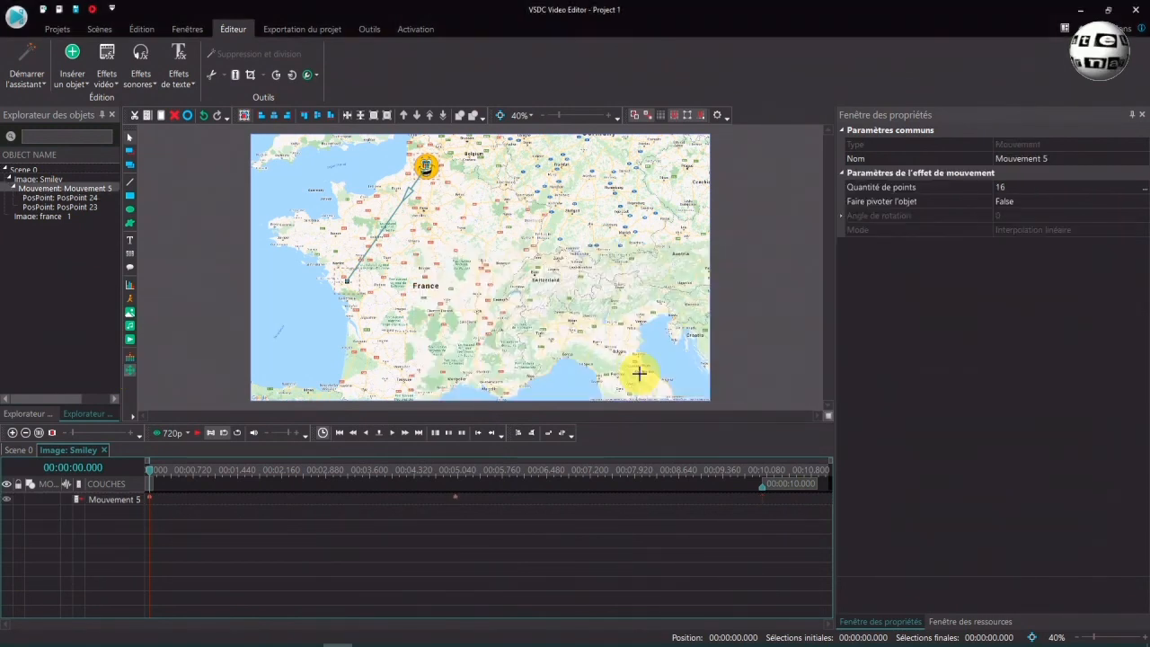
pyautogui.click(536, 273)
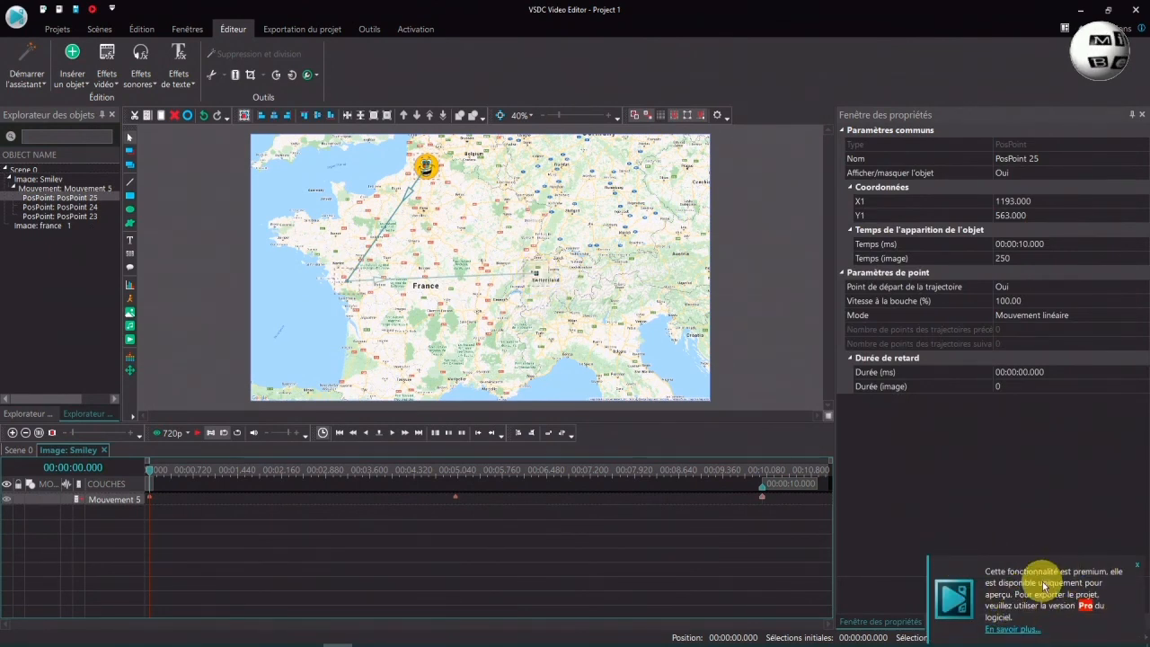
pyautogui.click(130, 372)
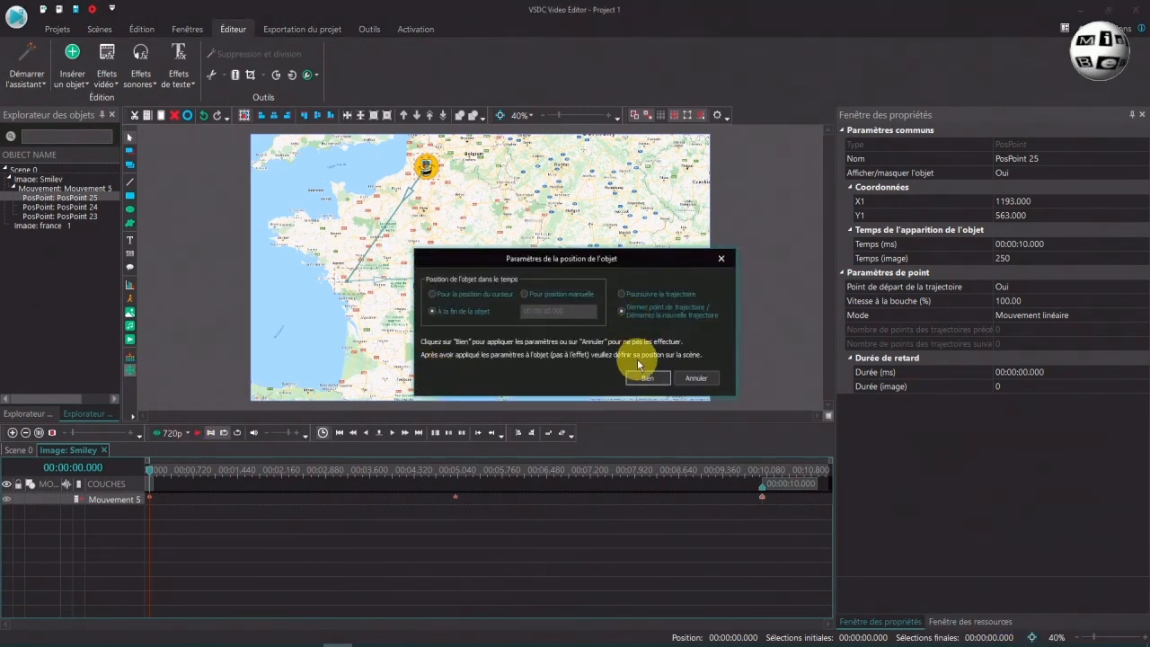
pyautogui.click(643, 378)
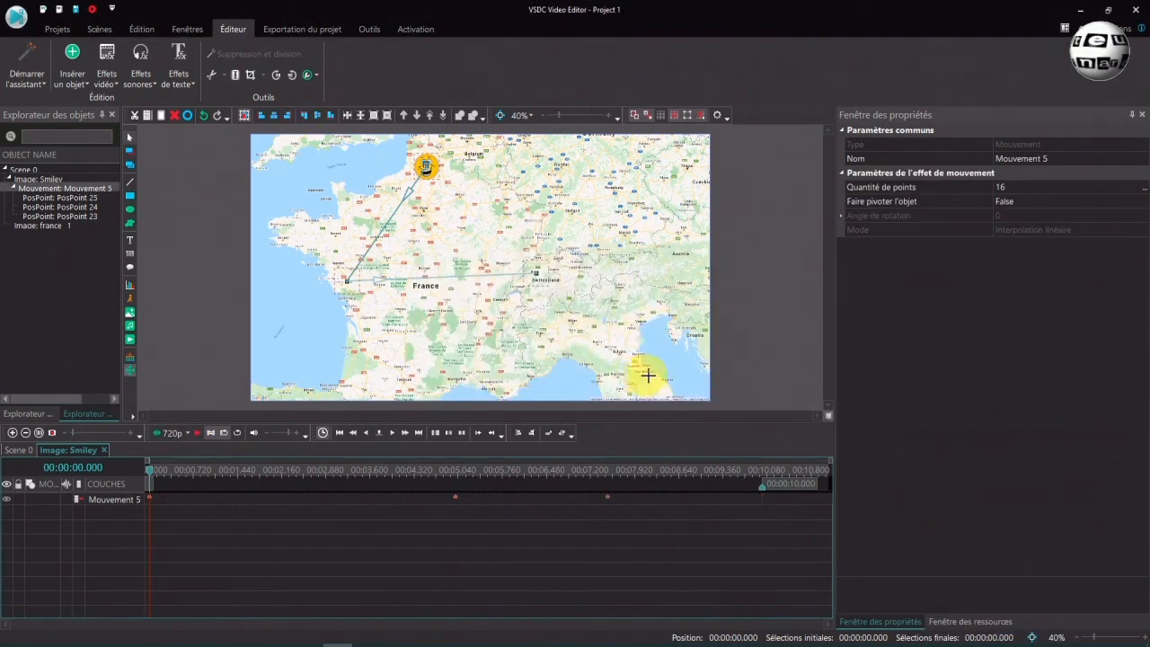
pyautogui.click(492, 384)
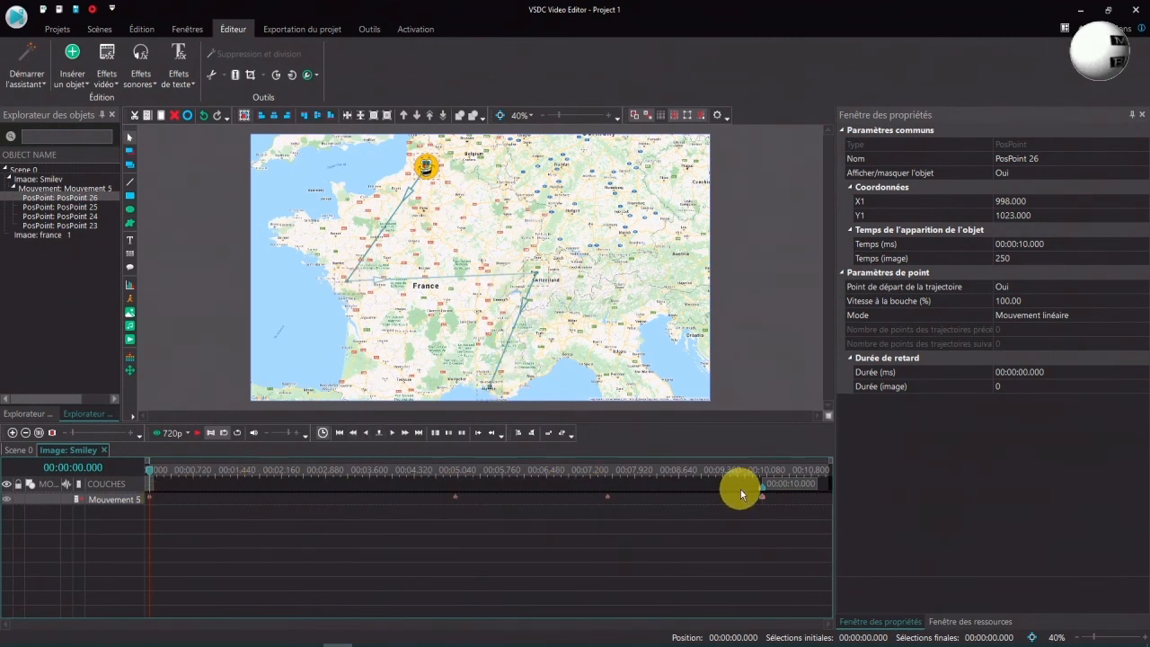
# Step: Preview the smiley's movement and play it in the project's export preview
pyautogui.click(197, 432)
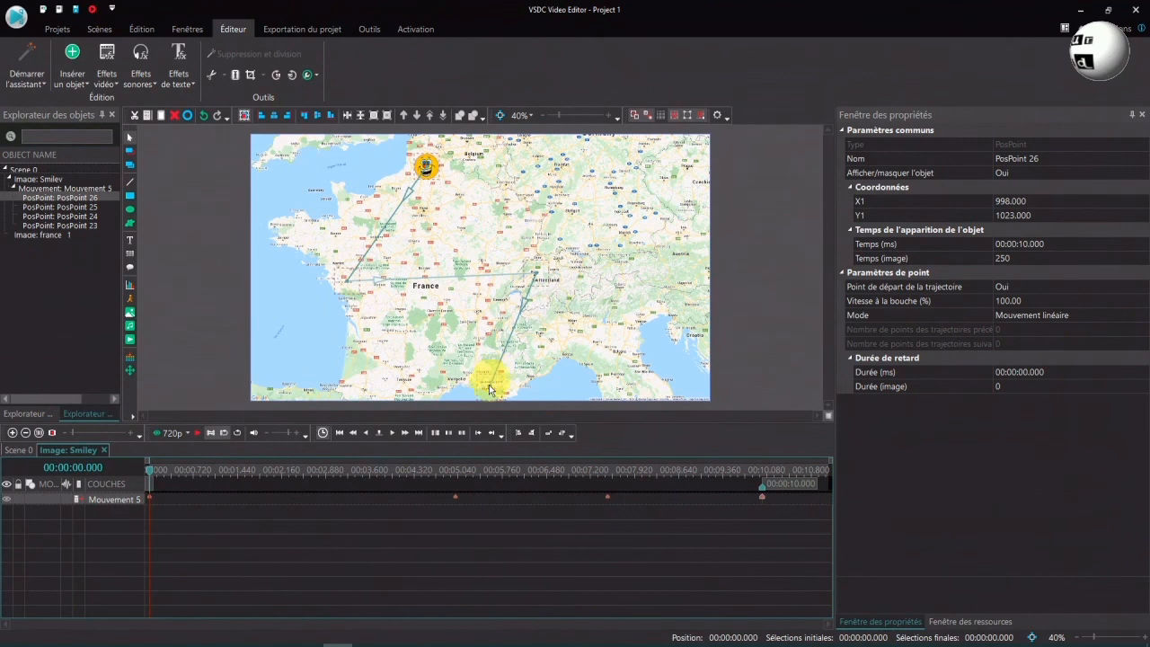
pyautogui.click(310, 28)
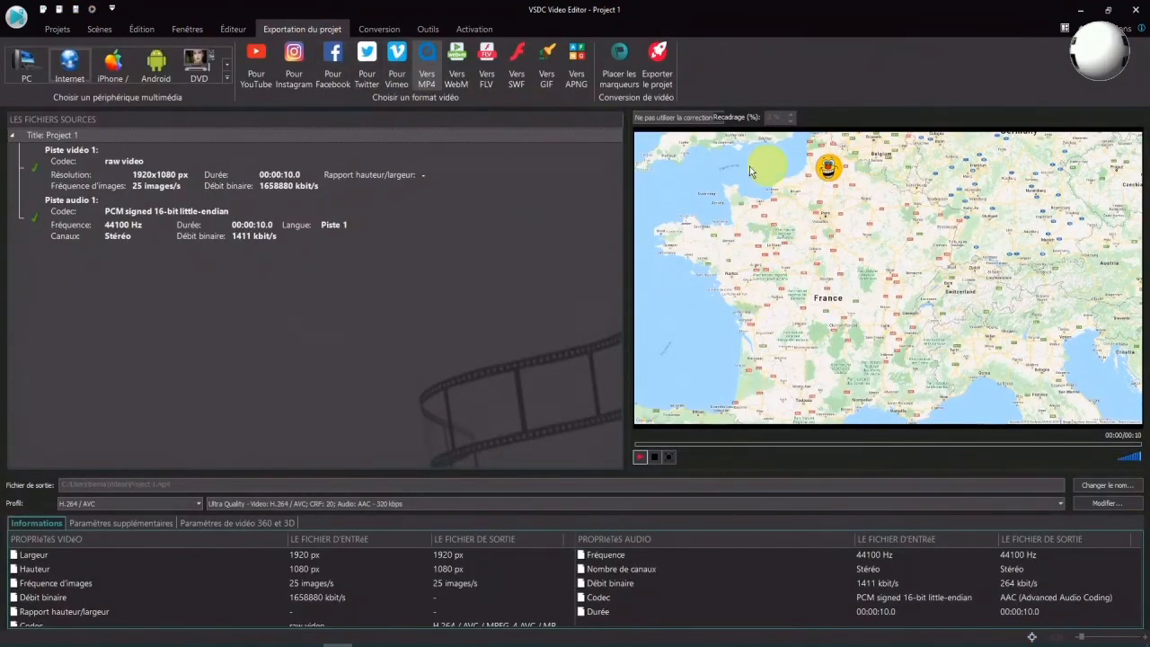
pyautogui.click(639, 459)
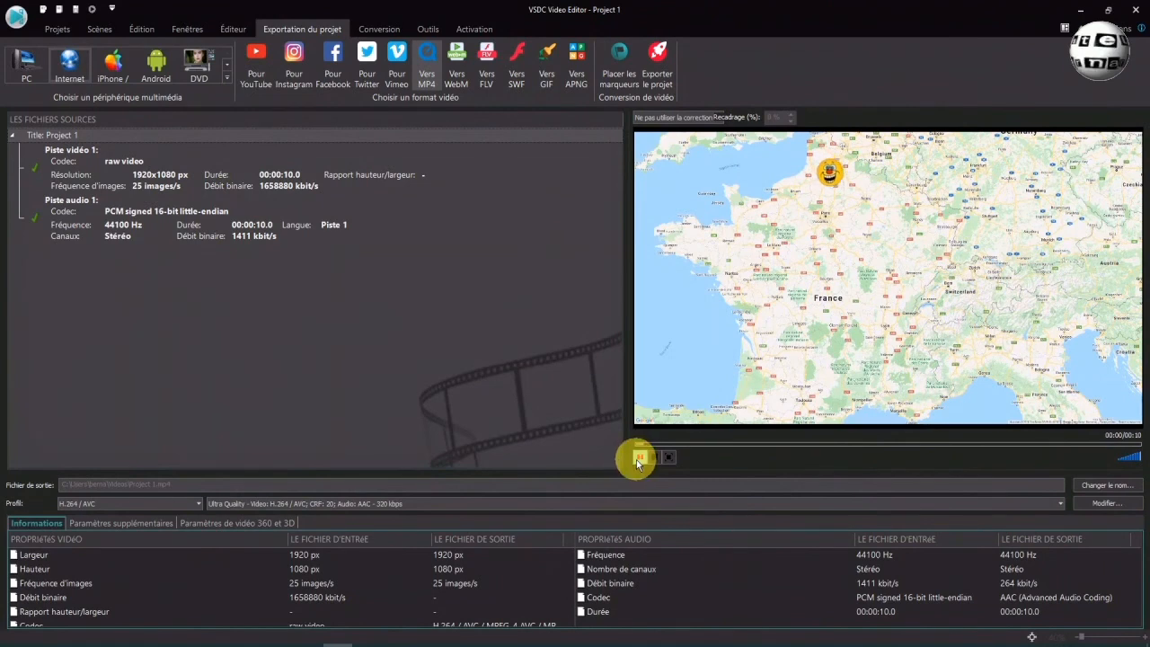